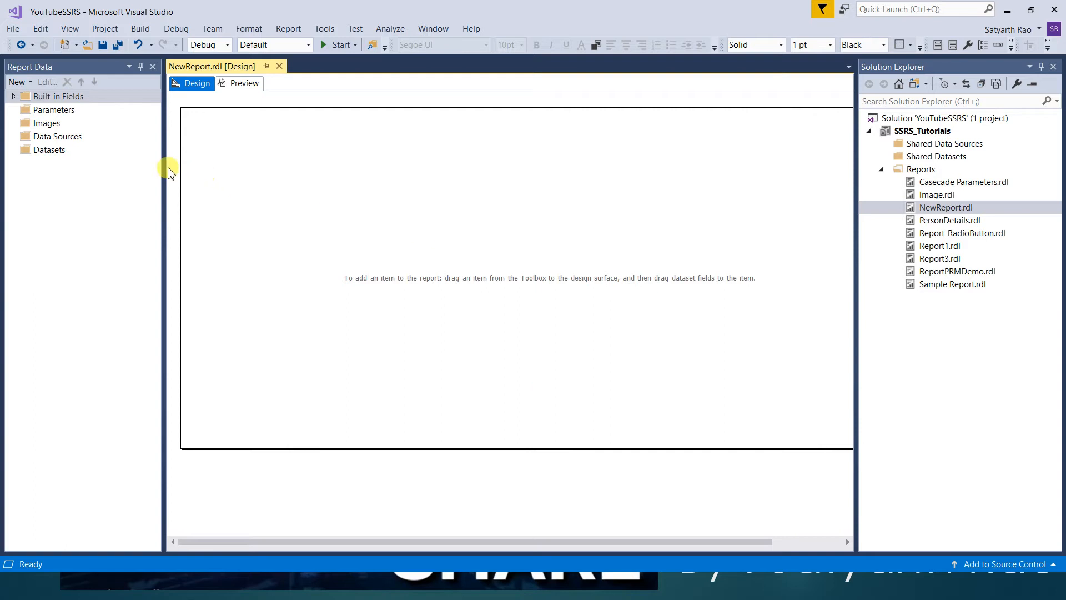
Examine the image source options in the properties of a new image item on the report body, and discard the item
left_click(49, 123)
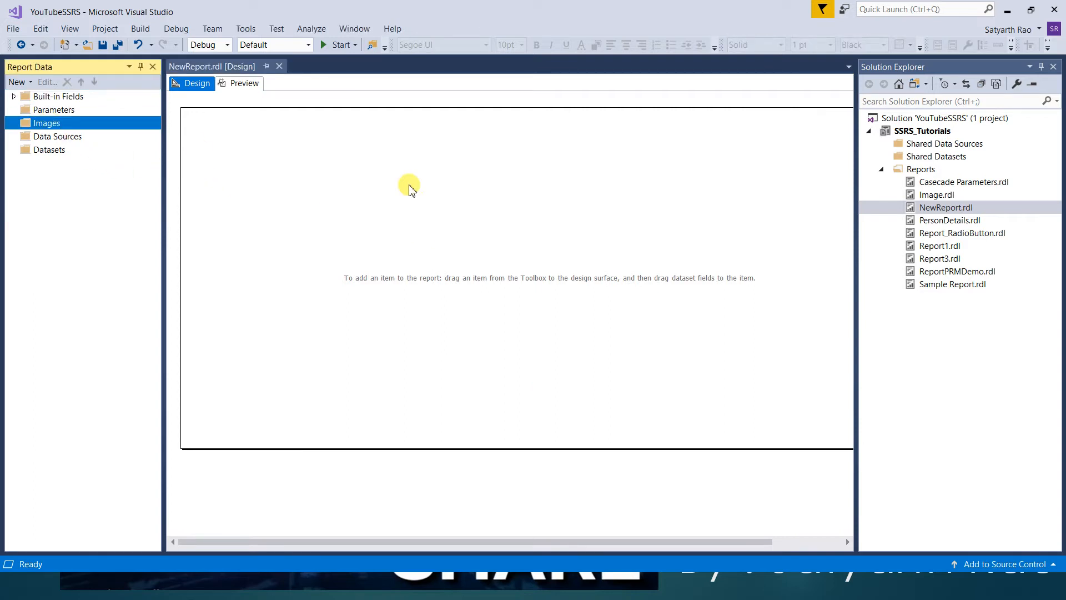
right_click(423, 184)
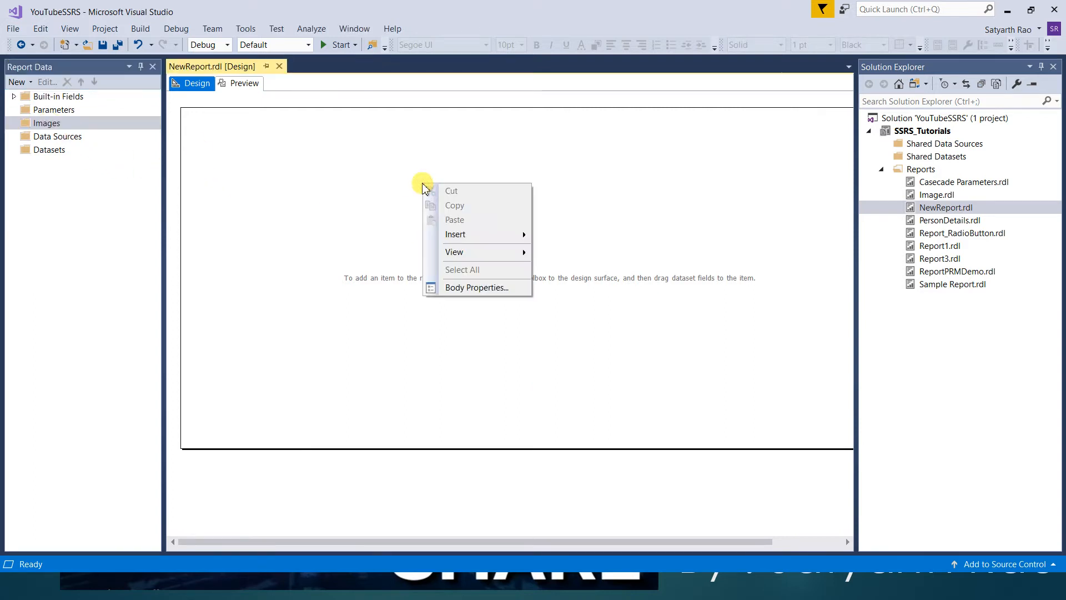
mouse_move(439, 234)
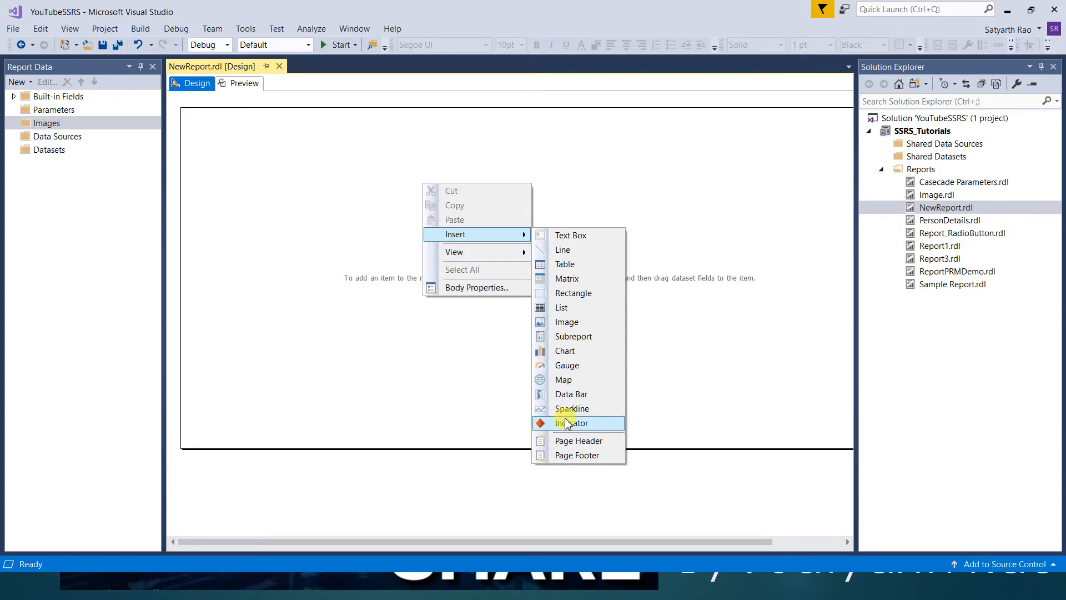
left_click(557, 324)
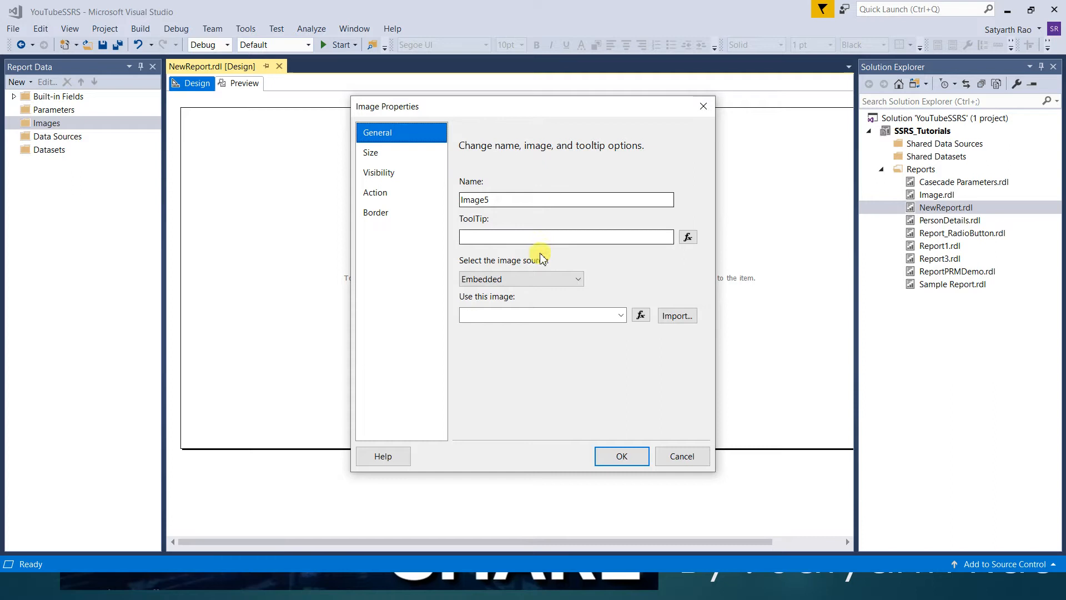
left_click_drag(514, 204, 451, 205)
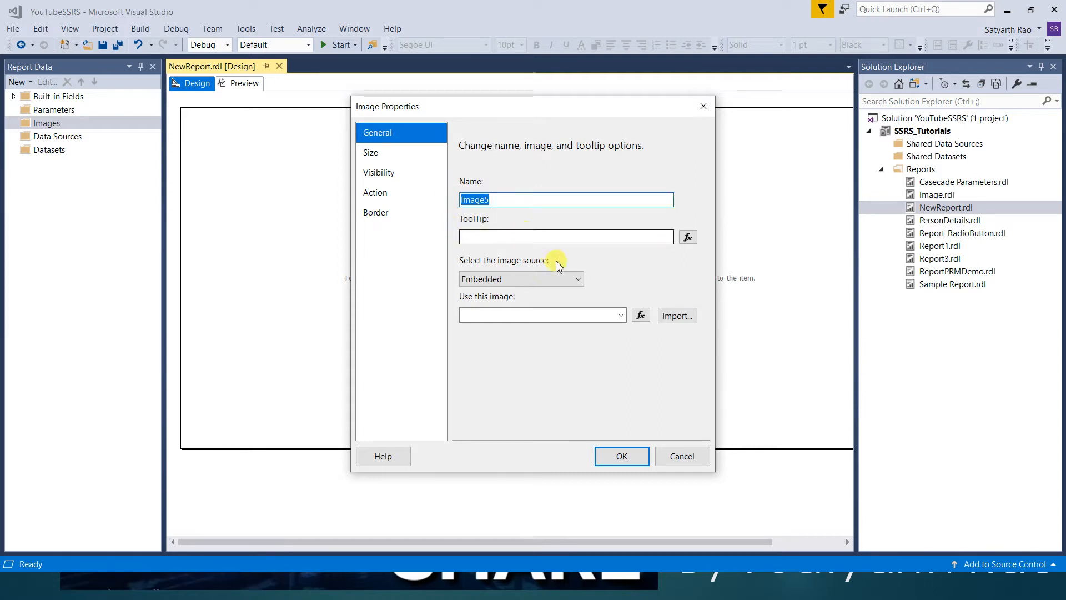
left_click(577, 282)
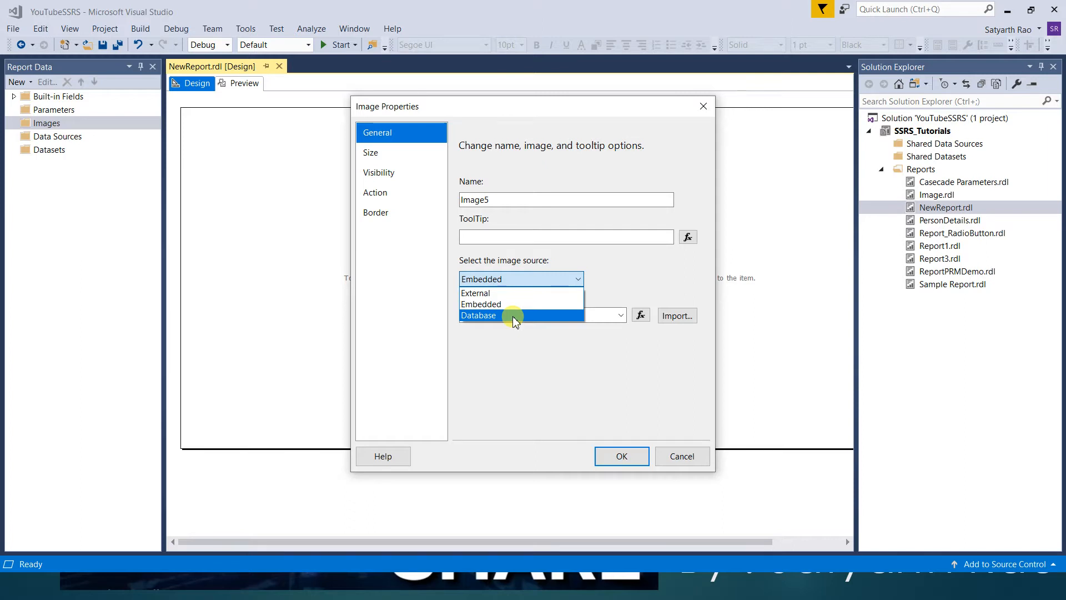
left_click(486, 305)
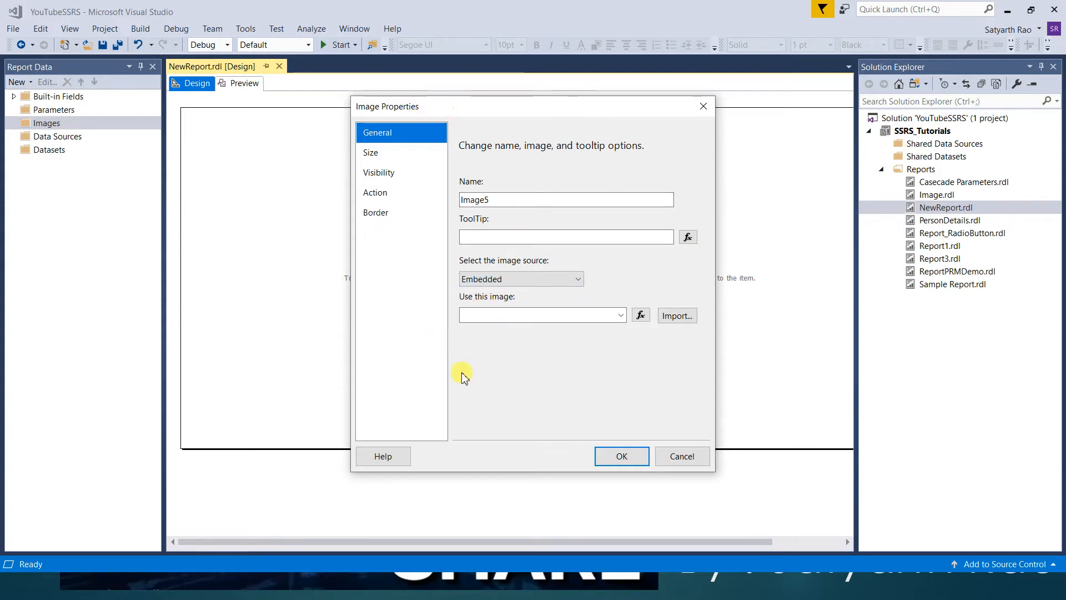
left_click(497, 282)
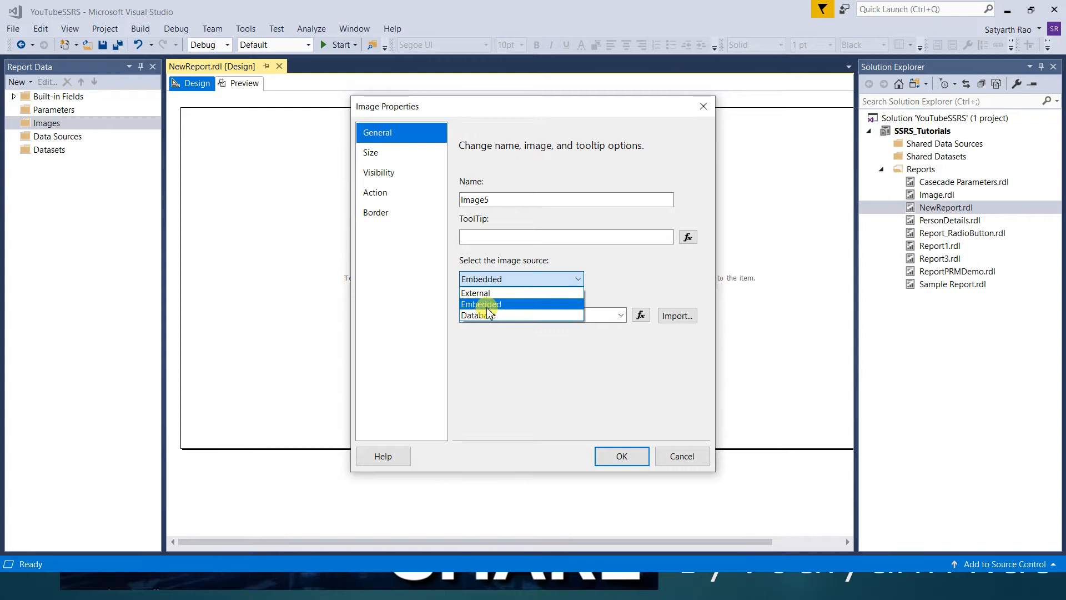
left_click(480, 304)
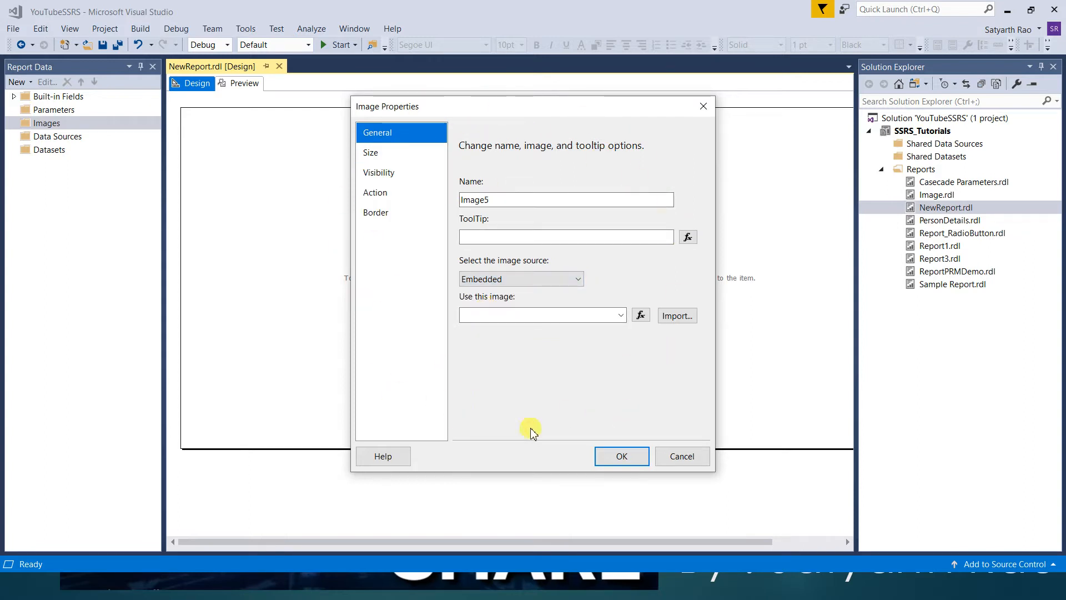
left_click(426, 174)
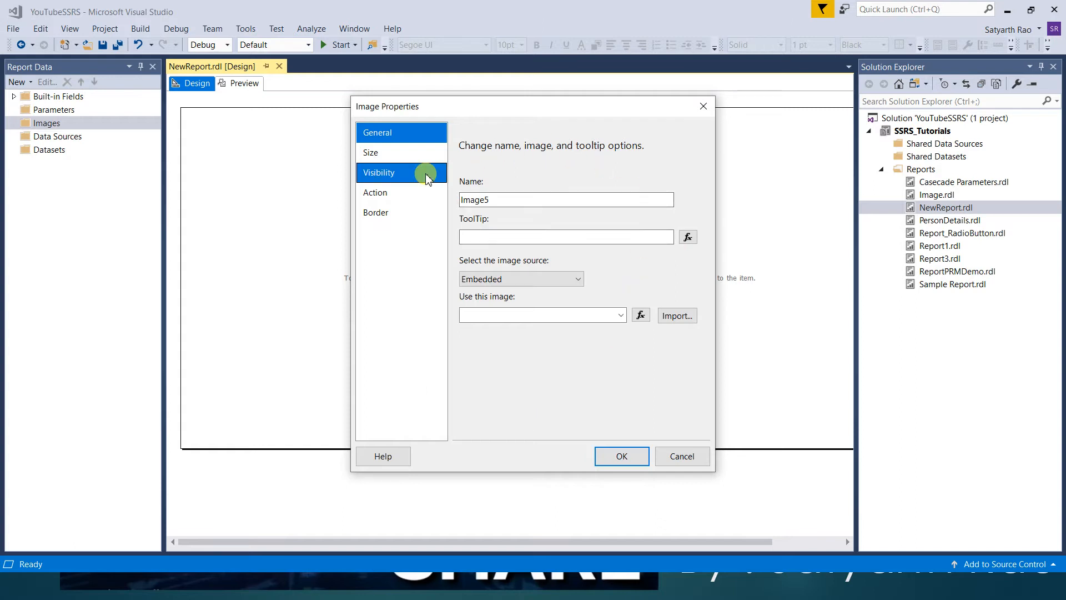
left_click(481, 278)
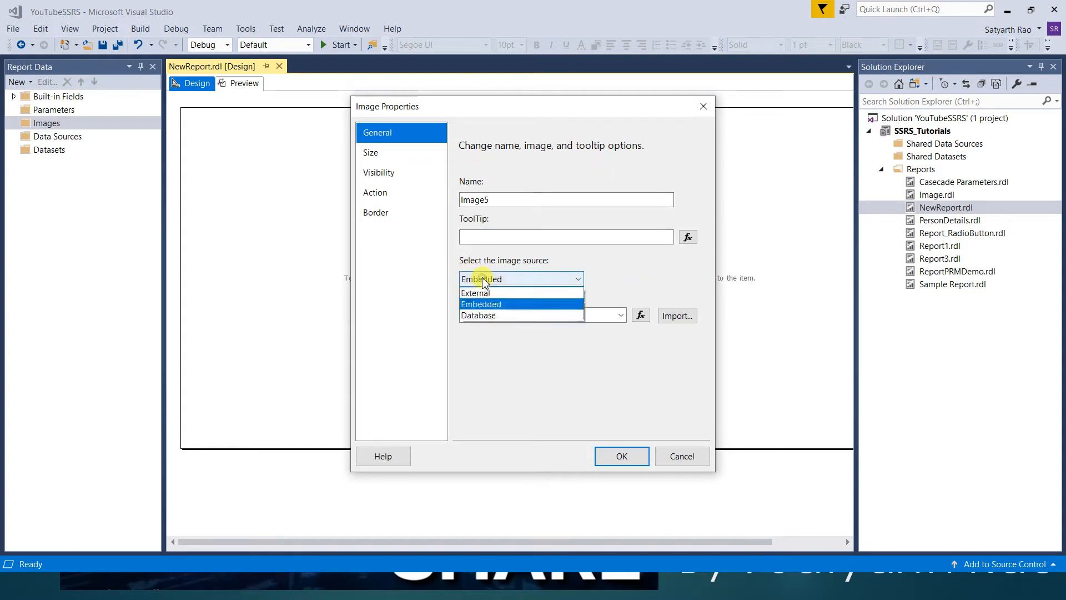
left_click(481, 307)
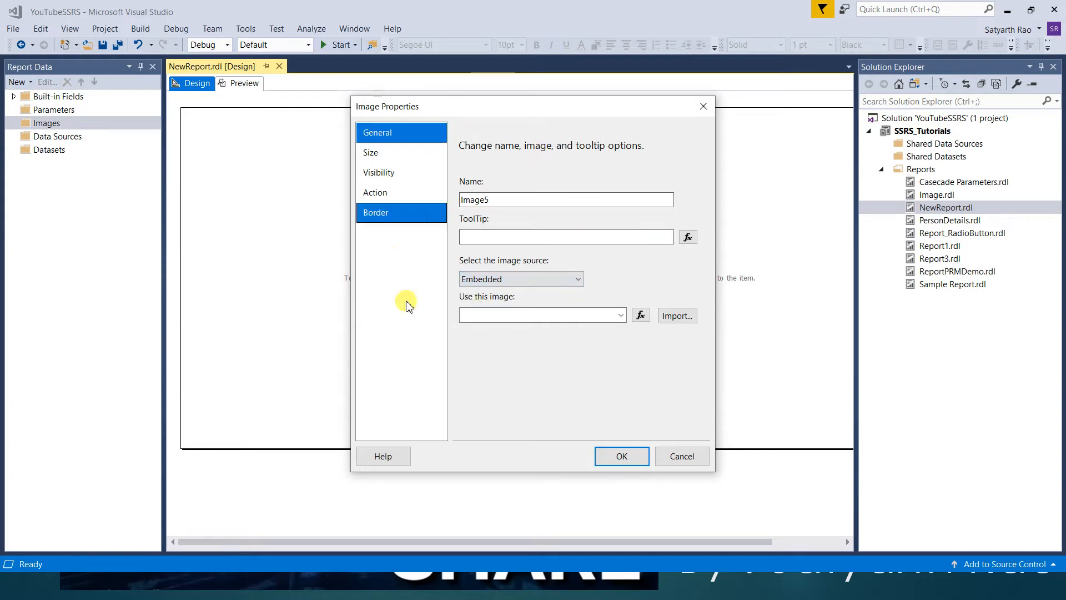
left_click(683, 457)
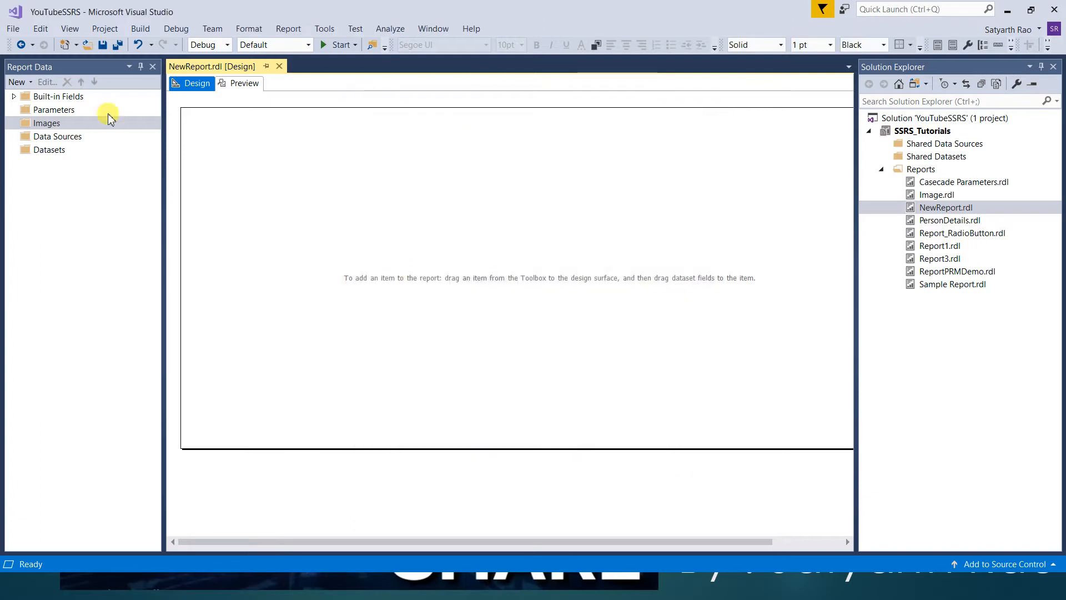
Add employees.jpg from the Downloads folder to the report's embedded images
right_click(39, 128)
left_click(55, 133)
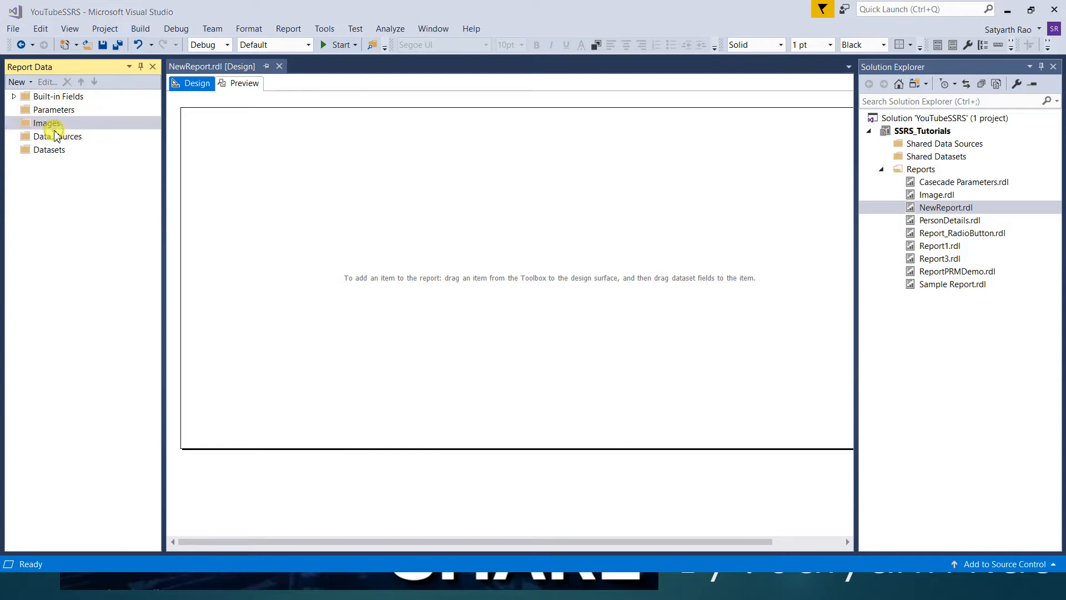
left_click(160, 101)
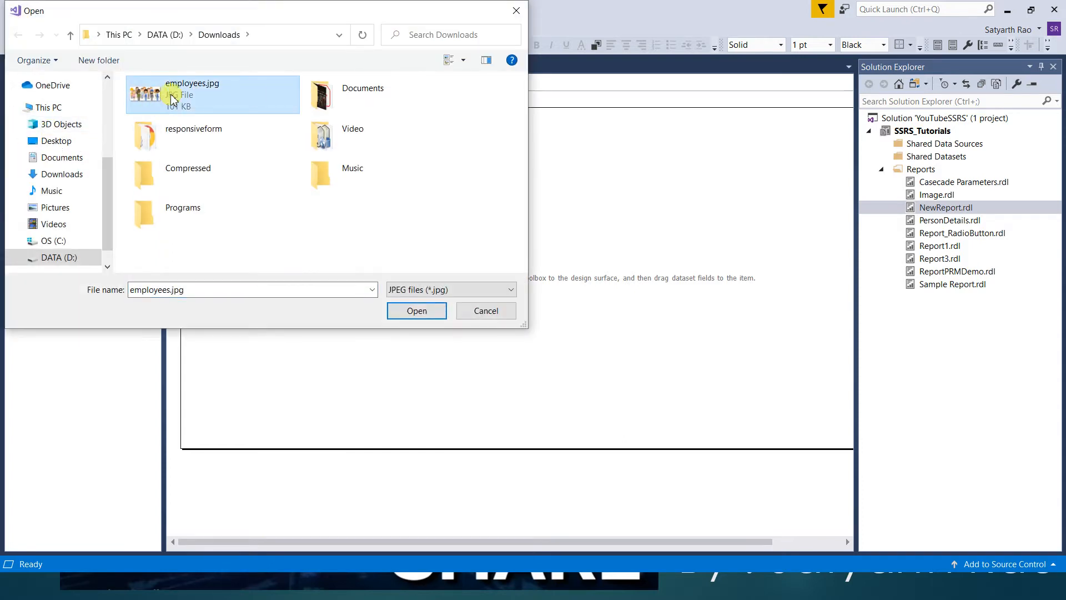
left_click(409, 311)
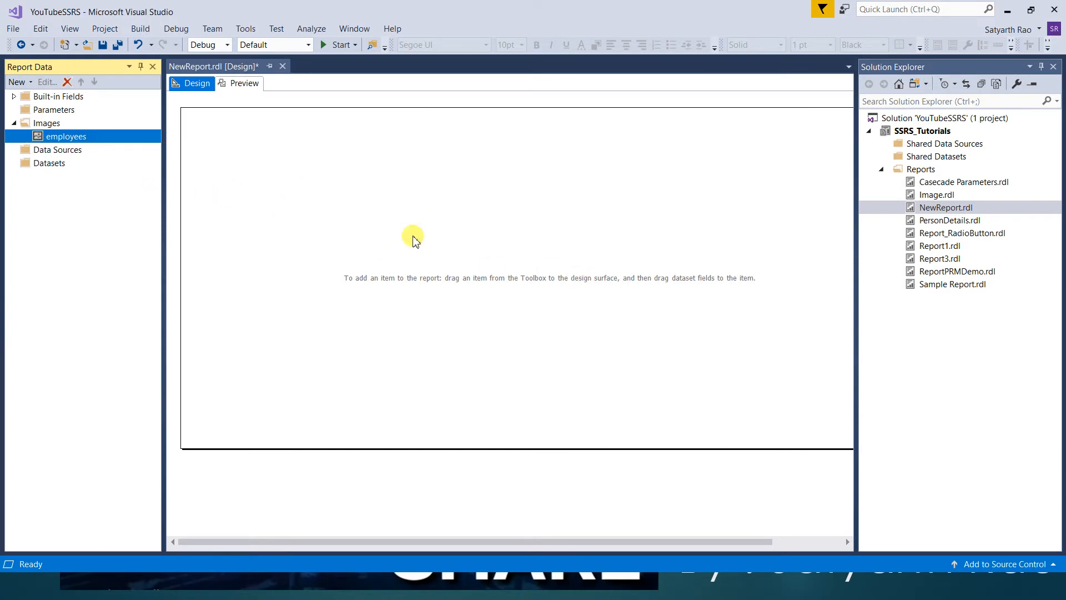
Insert an image item on the report body using the embedded employees image, and delete it again
right_click(373, 230)
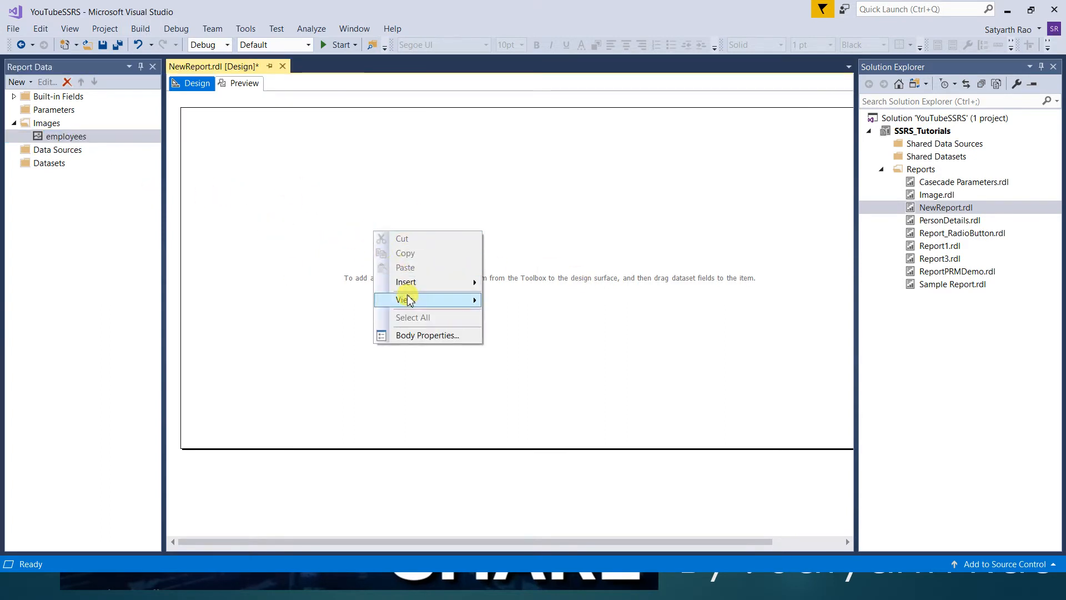
mouse_move(415, 296)
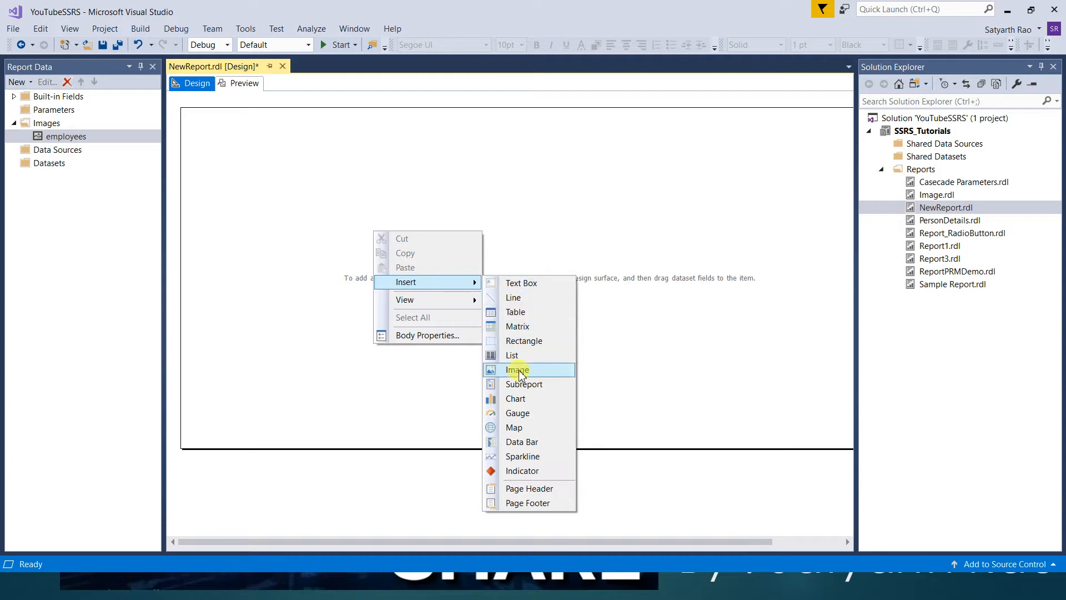
left_click(519, 370)
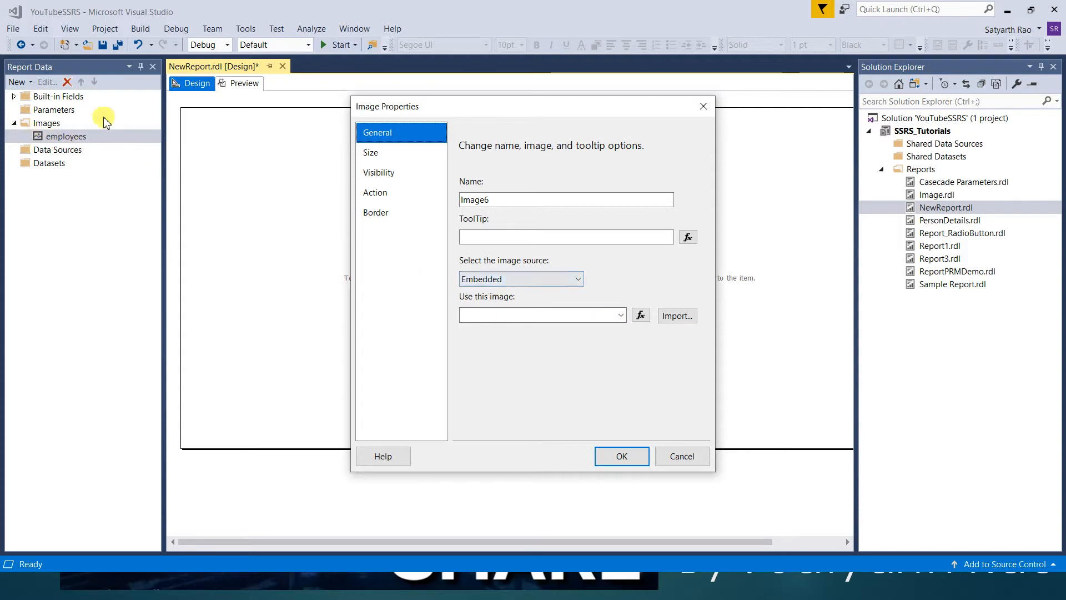
left_click(621, 316)
left_click(538, 328)
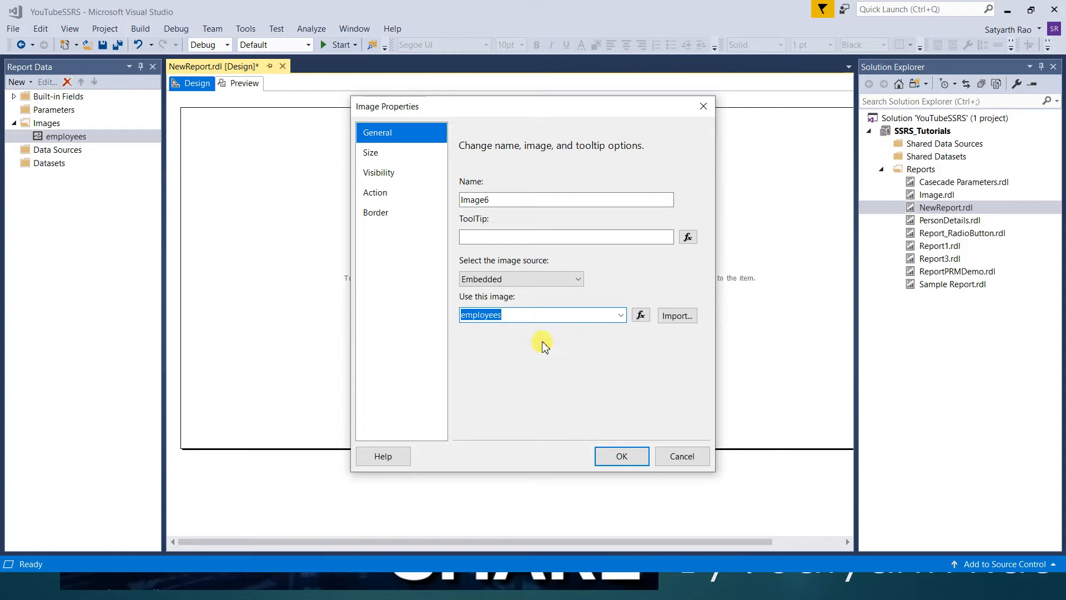
left_click(616, 454)
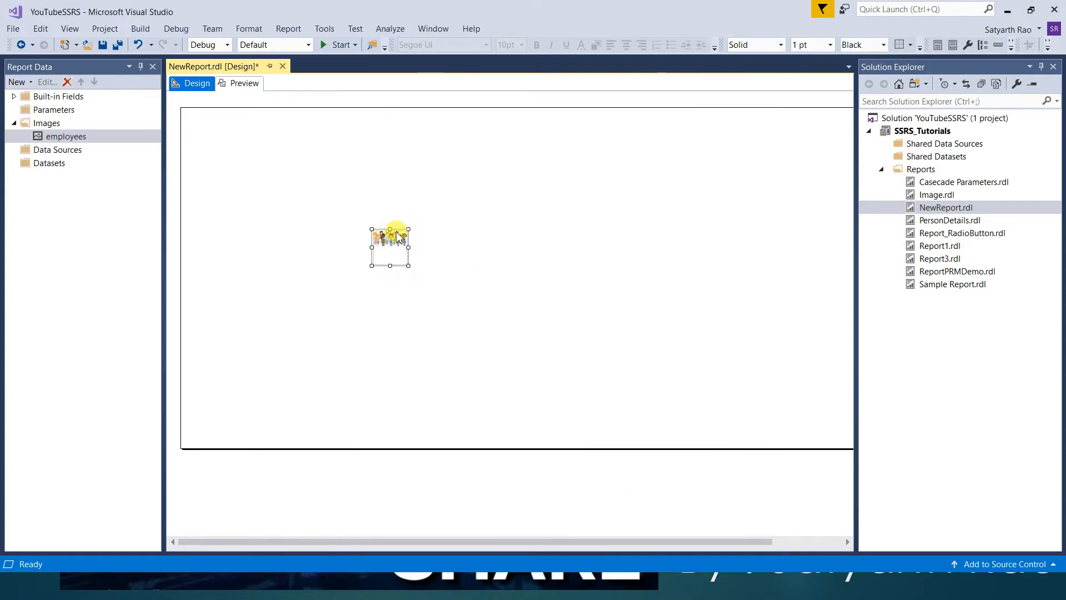
key("Delete")
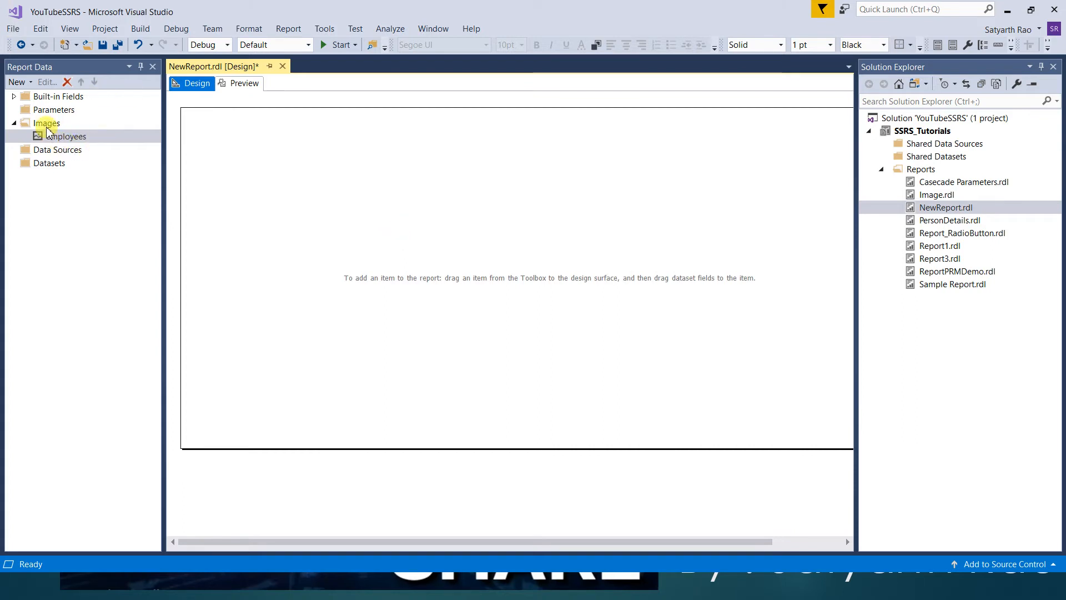
Place the embedded employees image from the report data onto the report body and name the image item Employee
left_click_drag(65, 140, 328, 207)
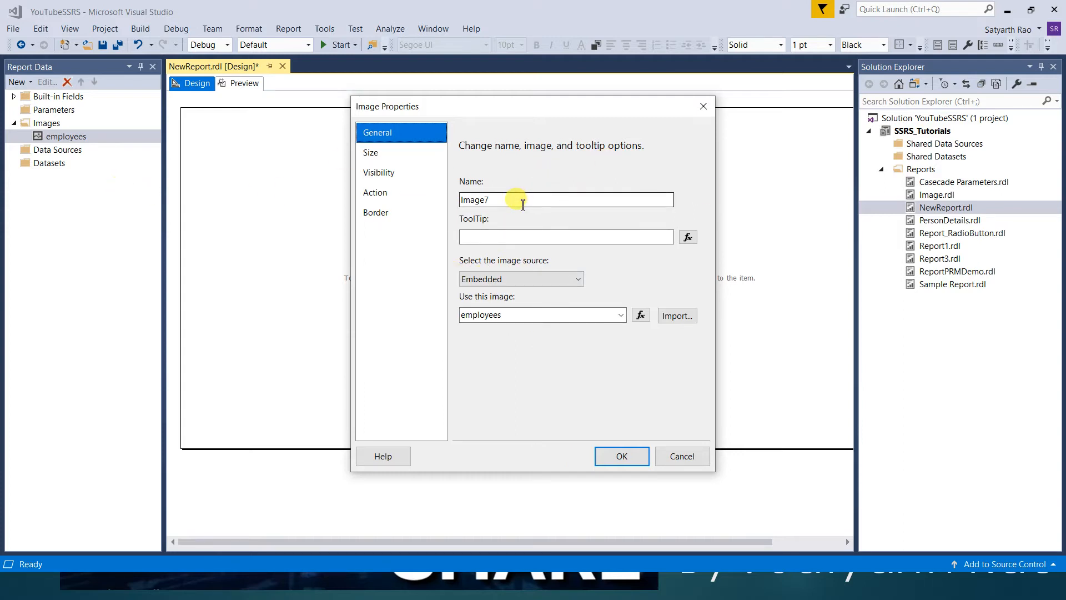
left_click_drag(523, 205, 480, 200)
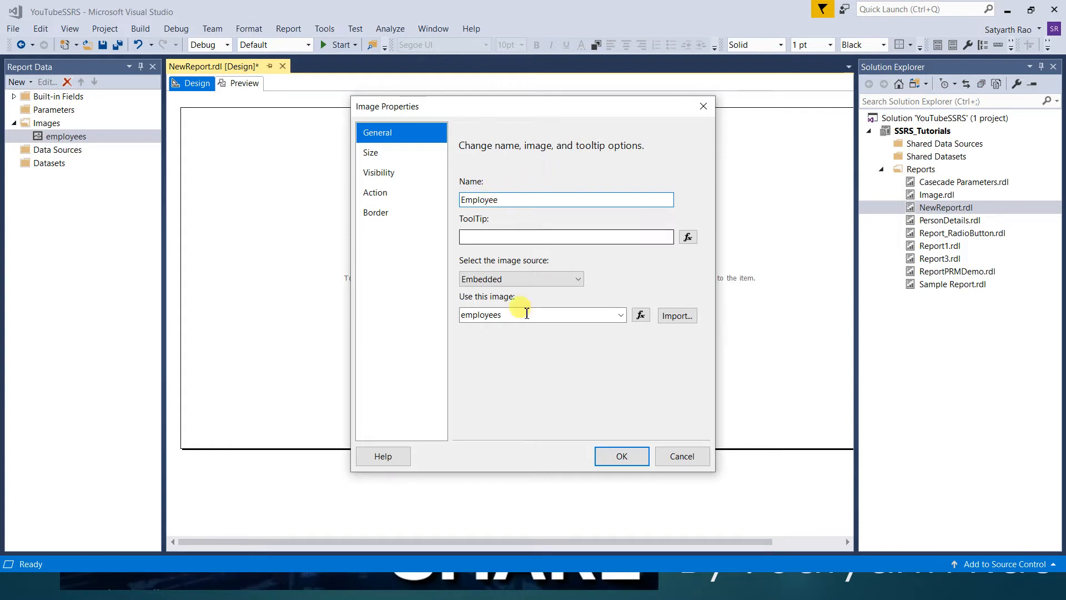
left_click(621, 456)
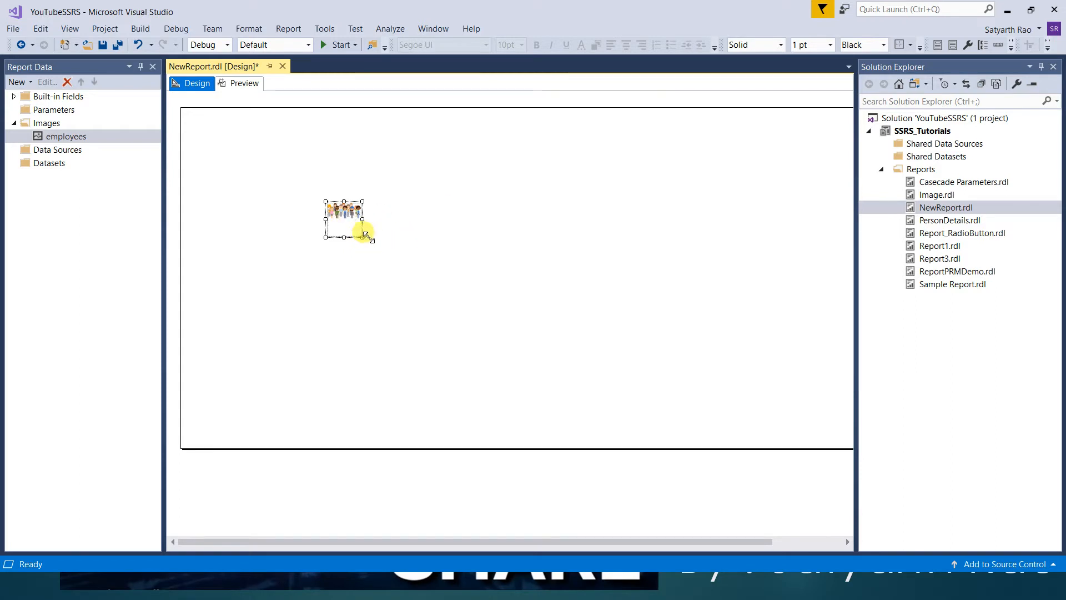
Enlarge the Employee image in width and height to show the whole group clearly, and check it in the report preview
left_click_drag(362, 236, 514, 257)
left_click_drag(421, 261, 412, 293)
left_click(572, 274)
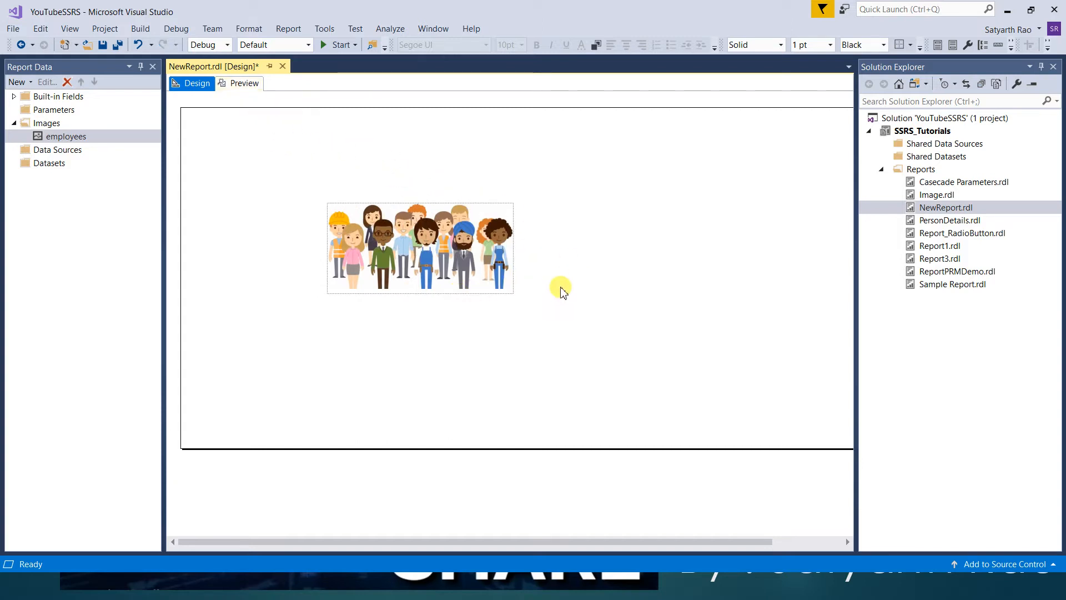
left_click(254, 88)
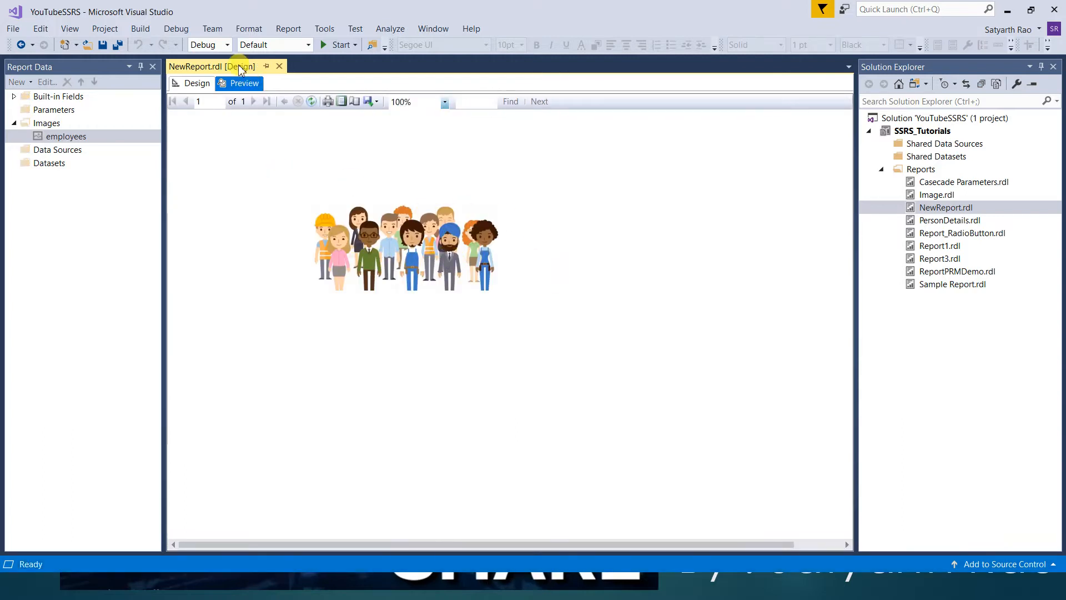
left_click(194, 83)
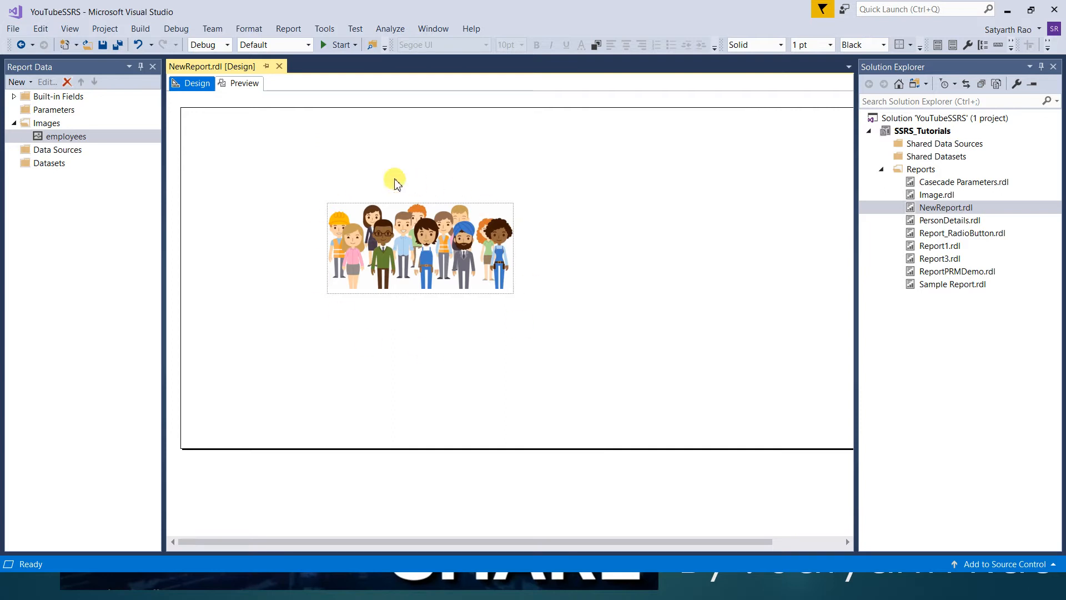
Give the Employee image a tooltip describing it as an employee group photo, and check the tooltip in the report preview
right_click(438, 227)
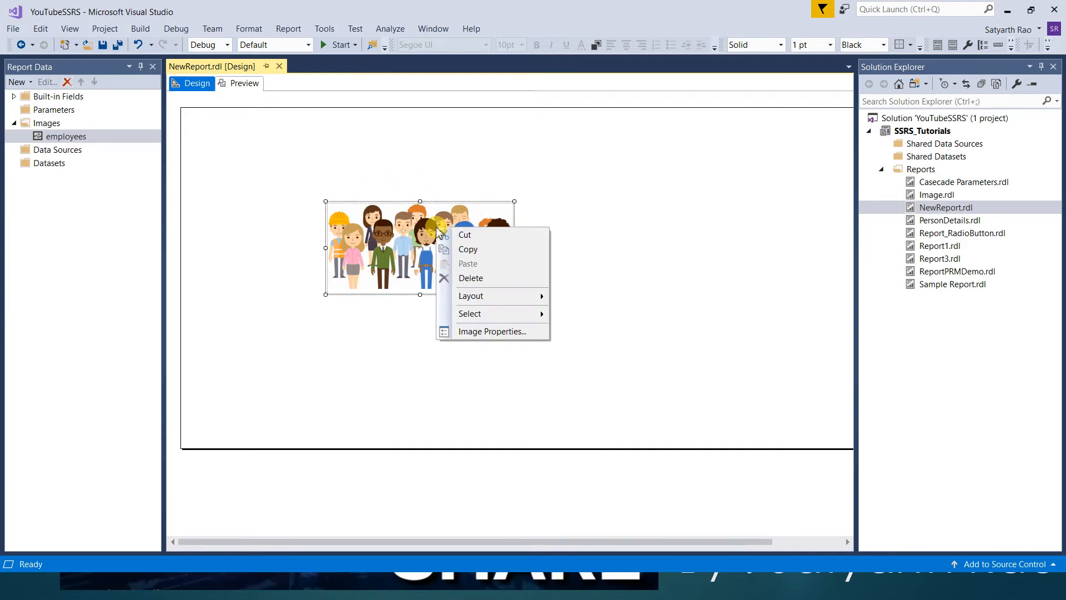
left_click(469, 332)
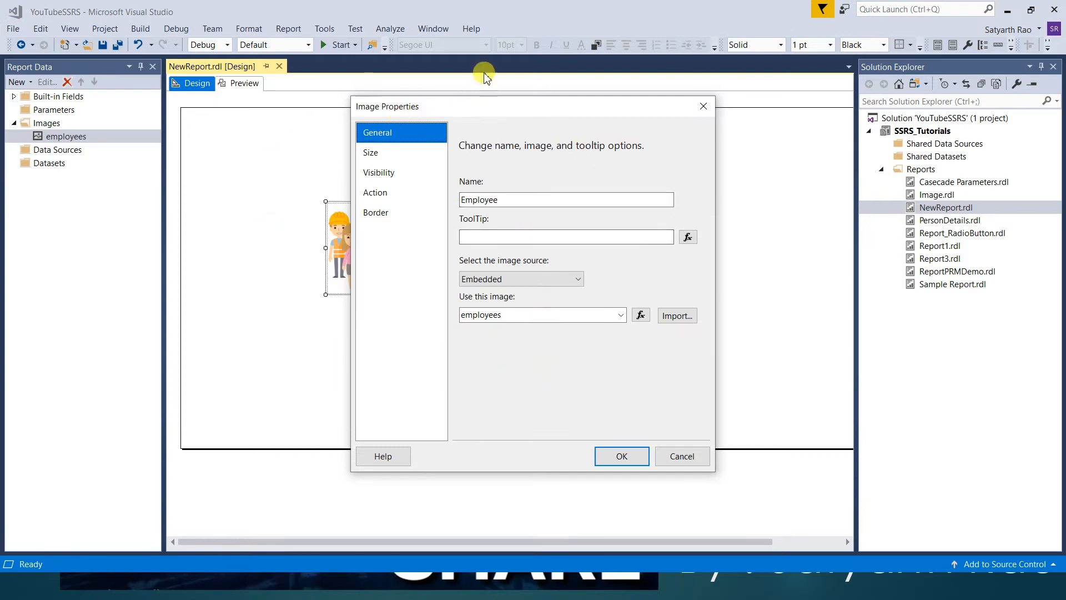
left_click(580, 234)
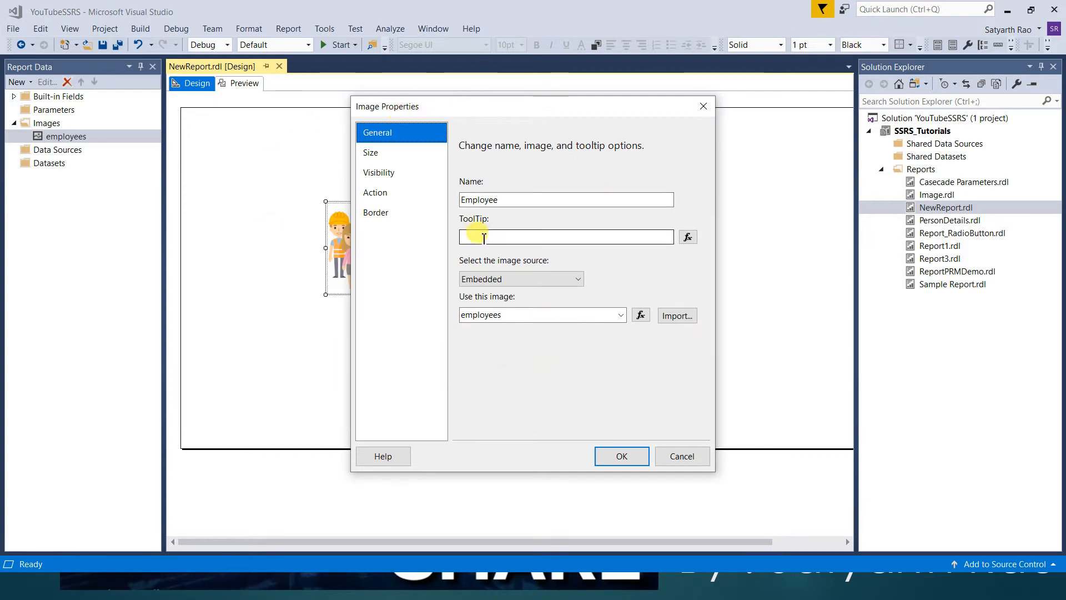
left_click_drag(511, 200, 441, 201)
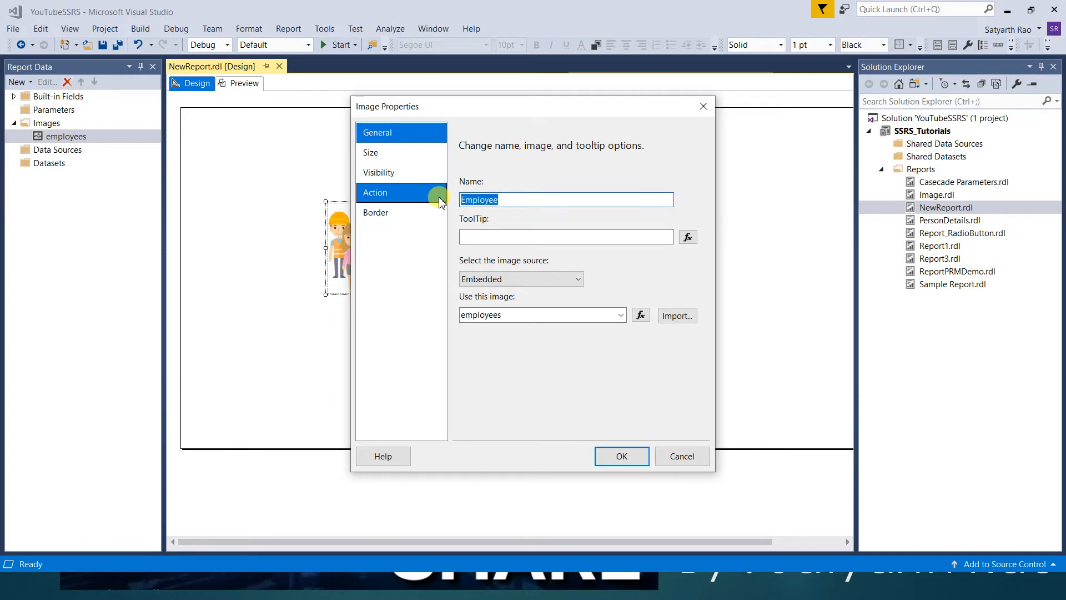
left_click(508, 237)
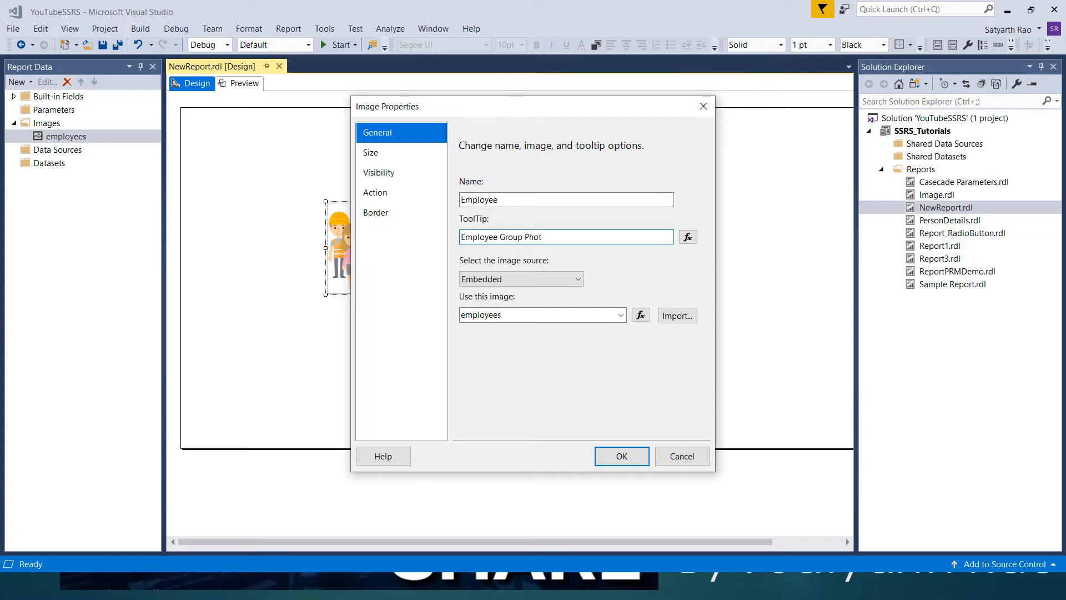
left_click(616, 455)
left_click(251, 83)
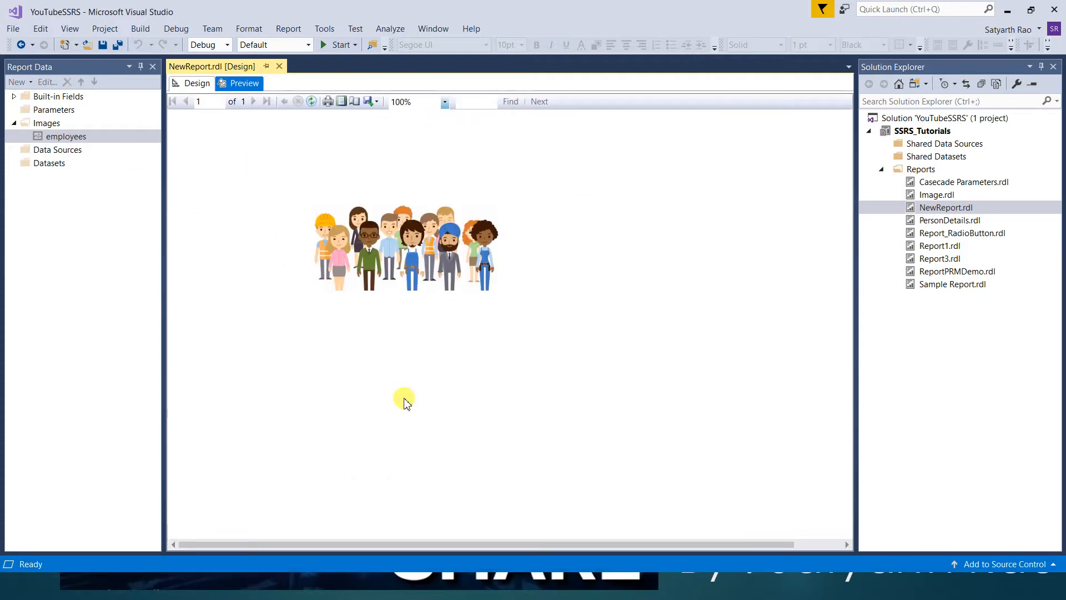
mouse_move(453, 242)
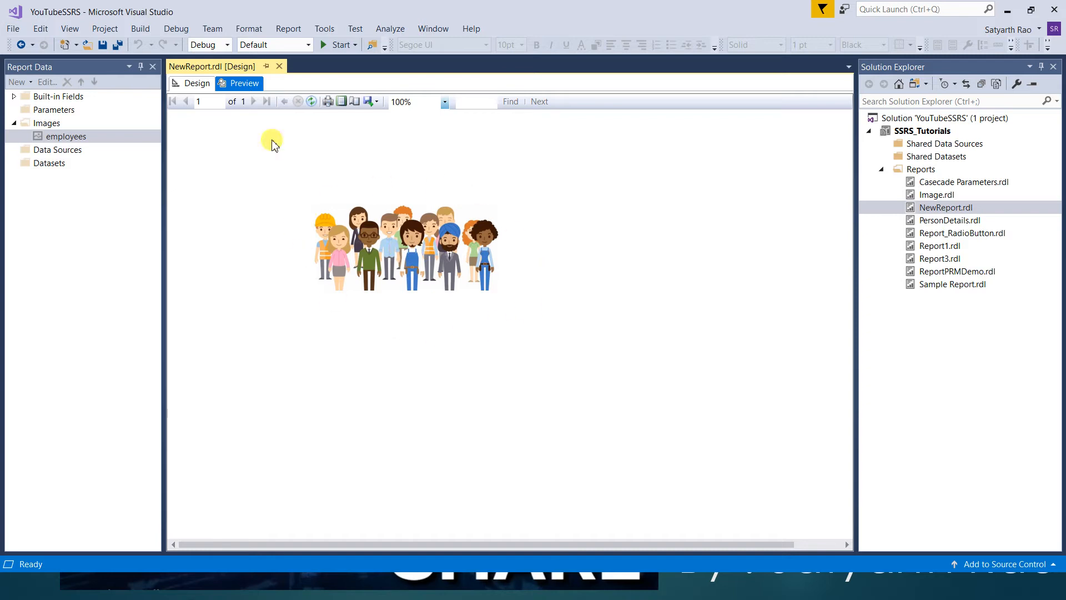
Return to the report design and view the expression behind the Employee image's tooltip without changing it
left_click(195, 83)
left_click(352, 228)
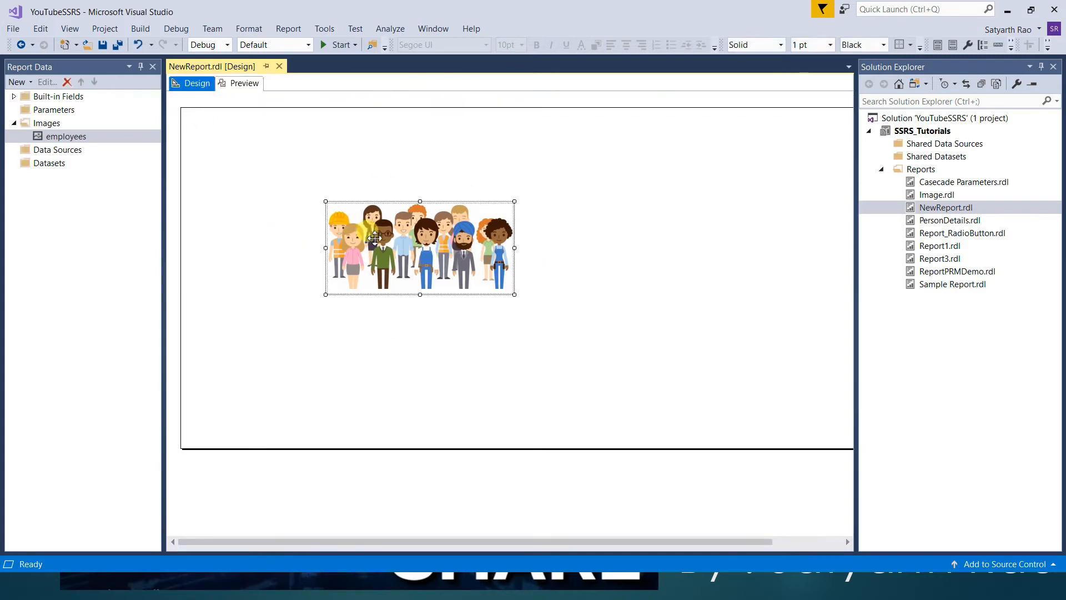
right_click(364, 223)
left_click(417, 341)
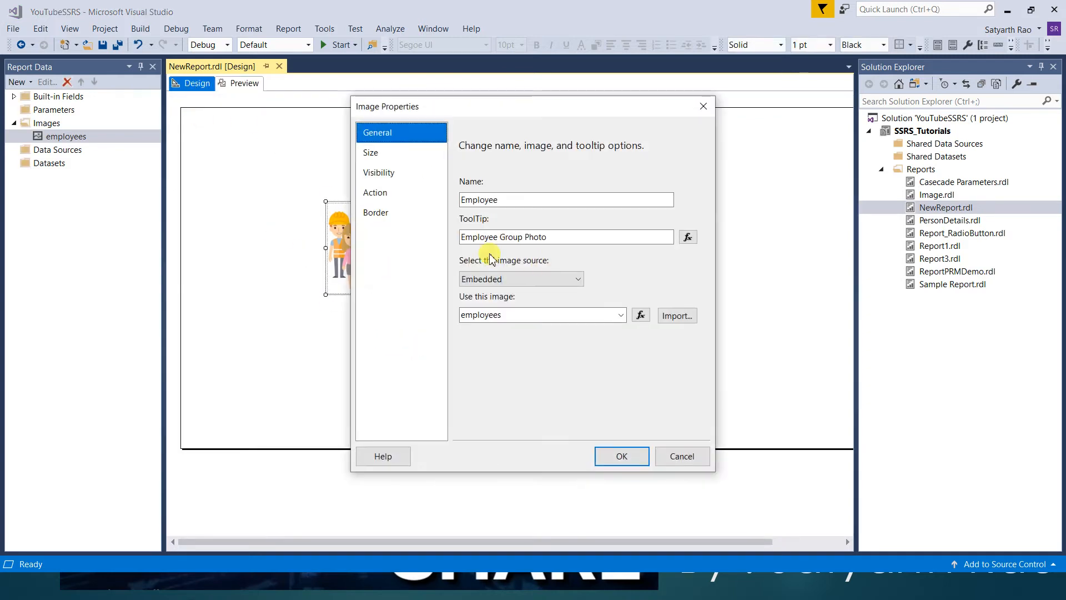
left_click(688, 238)
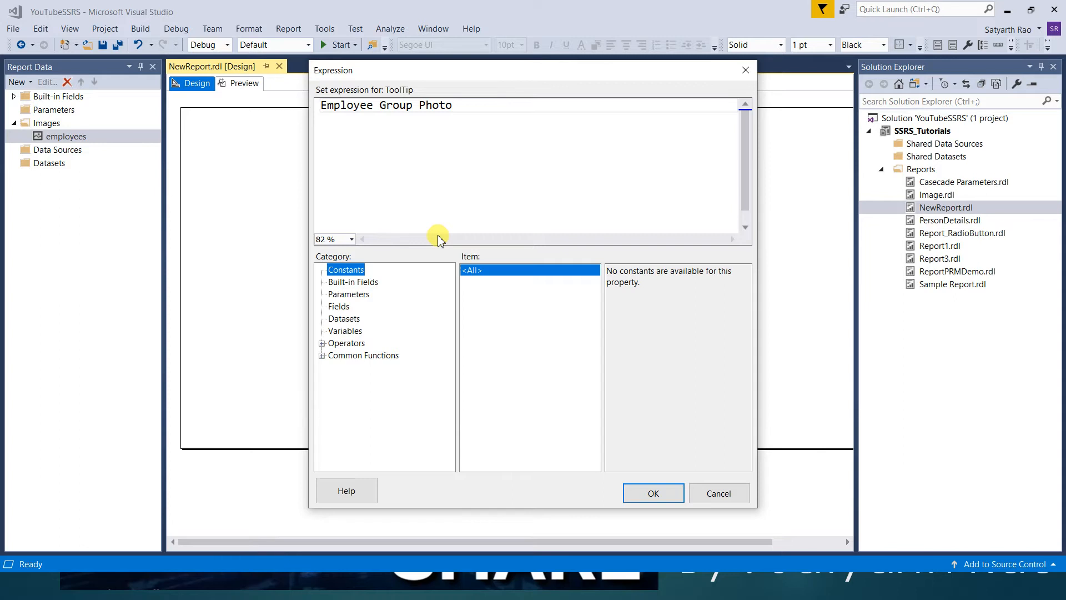
left_click(720, 496)
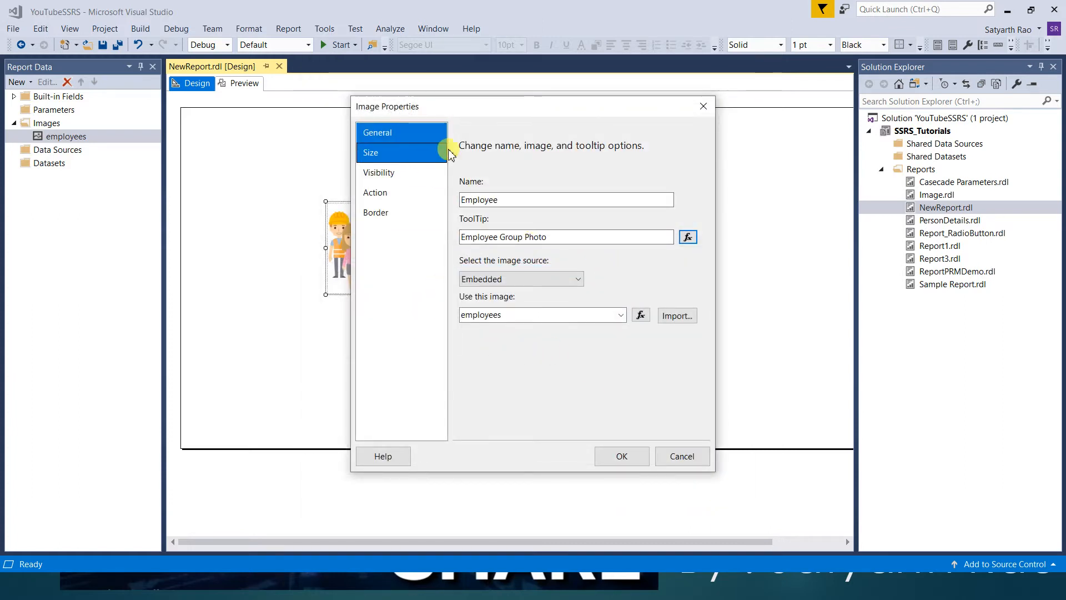
Set the Employee image's display option to Original size and move the image closer to the upper-left corner of the report body
left_click(382, 152)
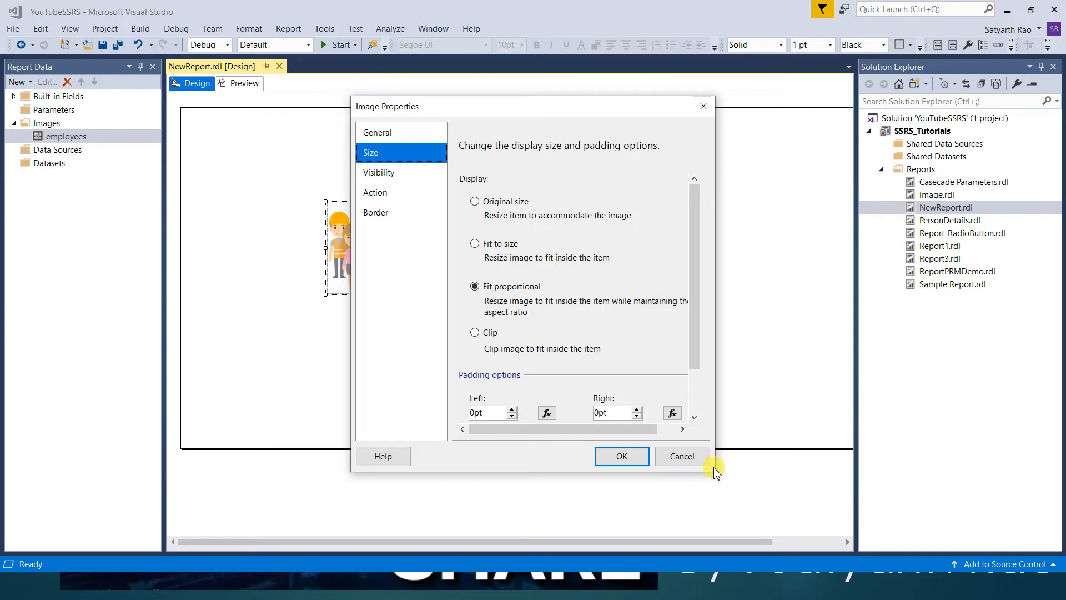
left_click_drag(716, 470, 899, 489)
left_click_drag(711, 471, 709, 538)
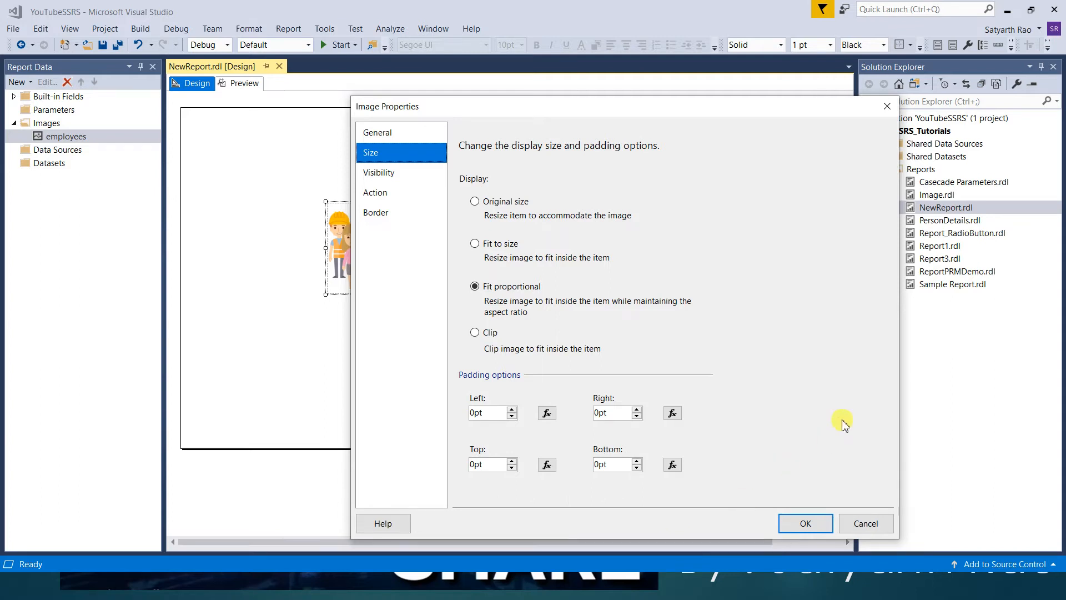
left_click_drag(902, 387, 848, 395)
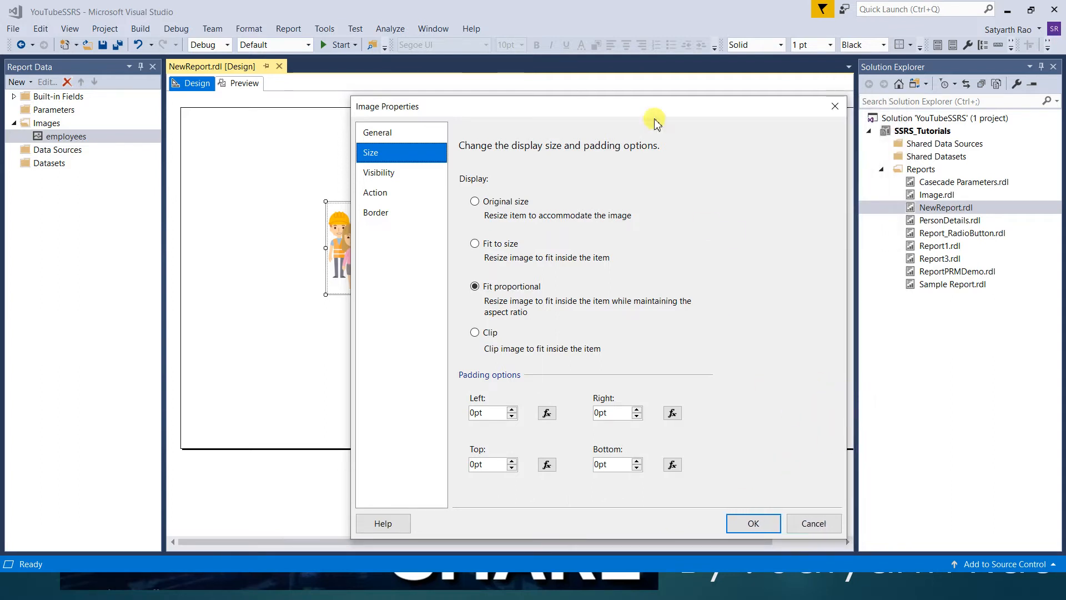
left_click_drag(609, 109, 609, 68)
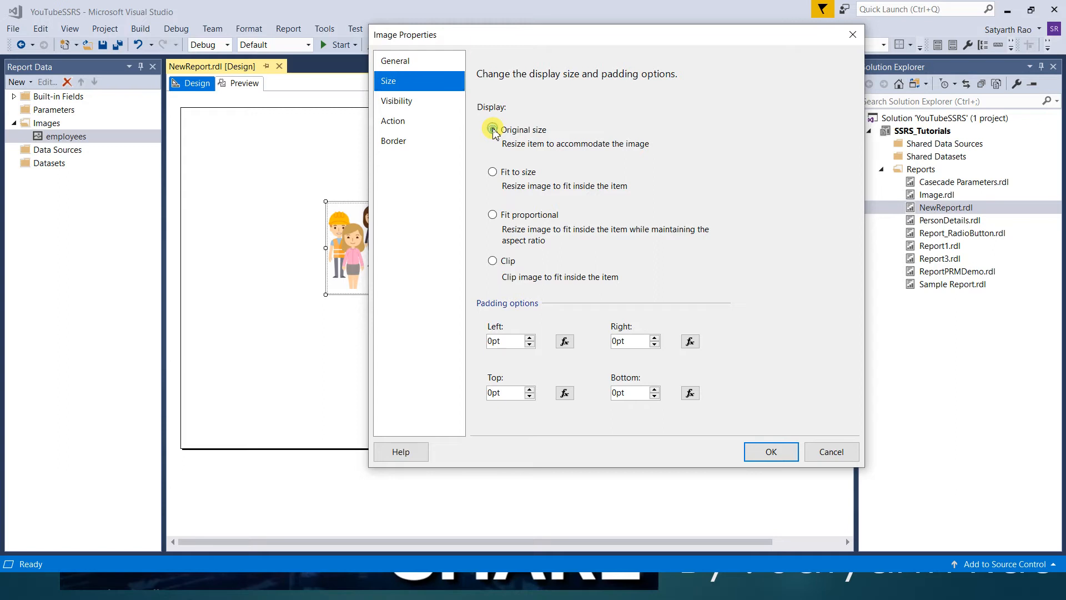
left_click(764, 452)
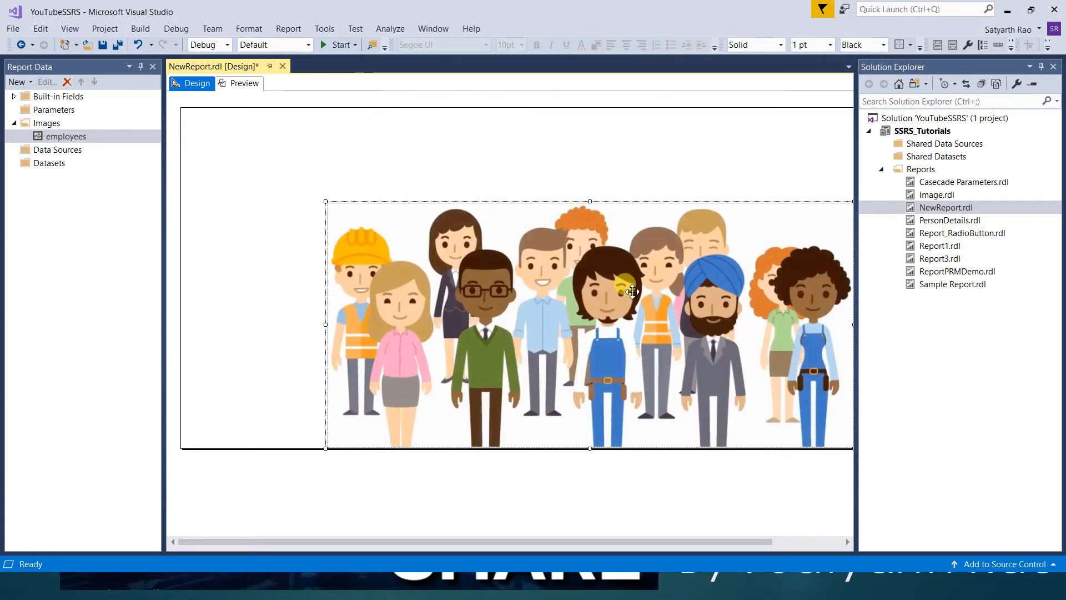
left_click_drag(633, 280, 540, 222)
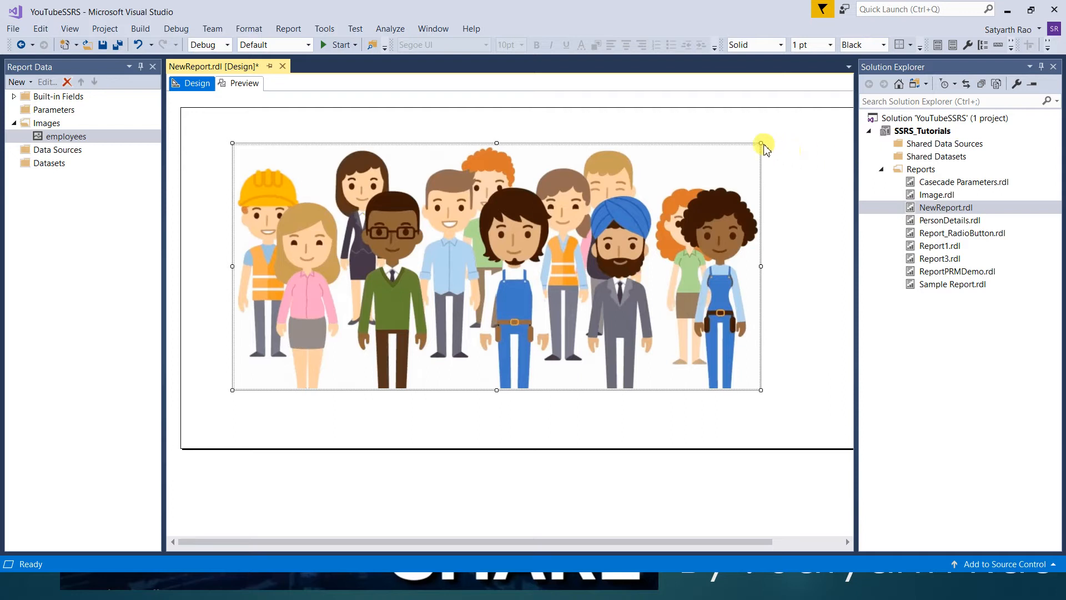
Check the Employee image's display option in its properties and shrink the image item from its lower-right corner
right_click(430, 227)
left_click(448, 331)
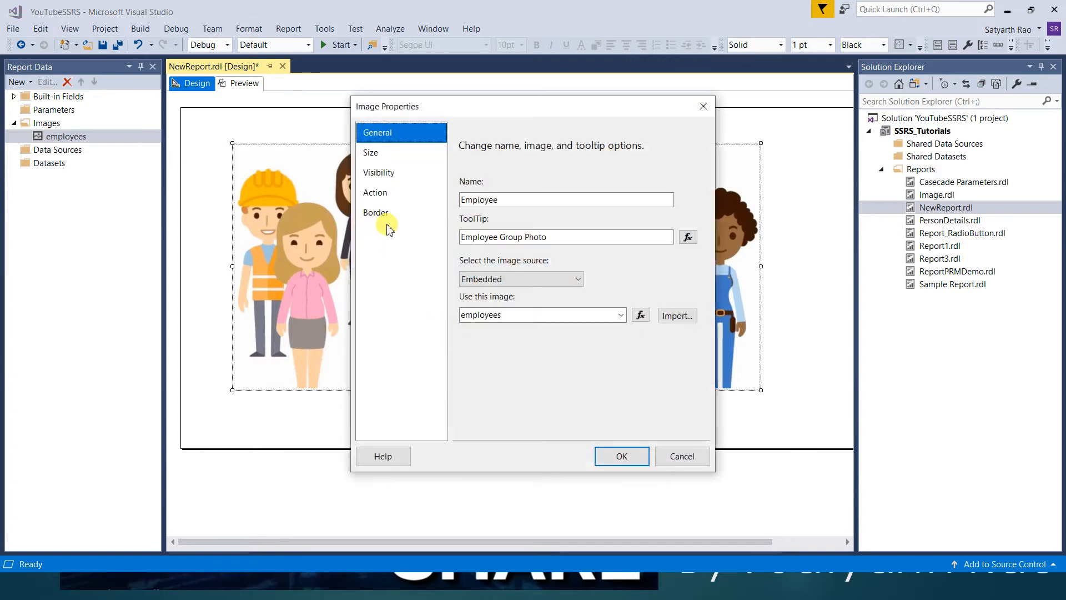
left_click(379, 161)
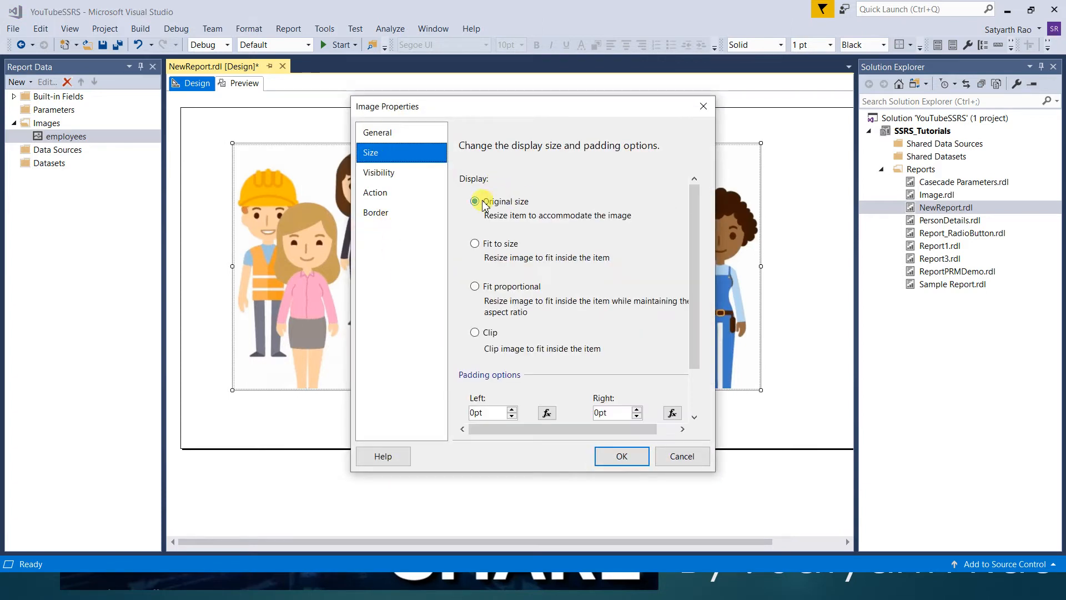
left_click(608, 458)
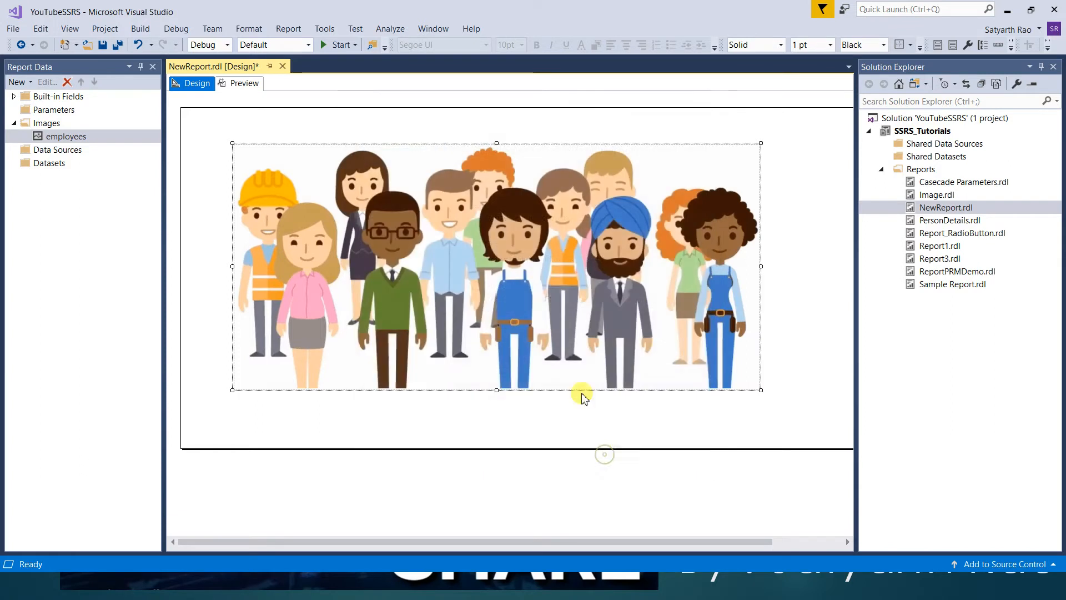
left_click_drag(760, 389, 529, 296)
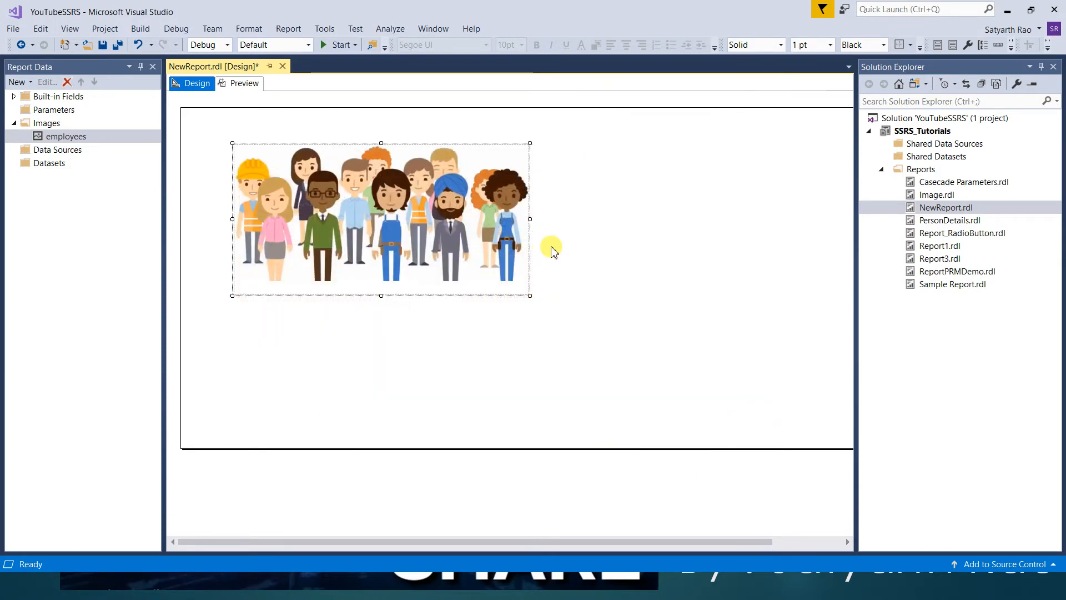
Set the Employee image's display option back to Original size
left_click(696, 325)
right_click(427, 276)
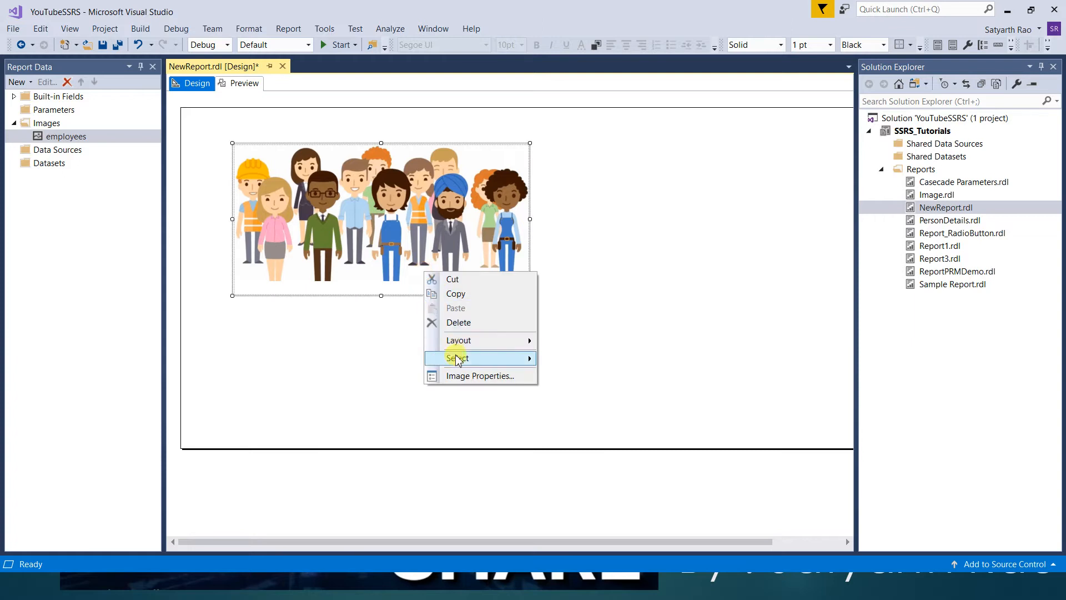
left_click(464, 373)
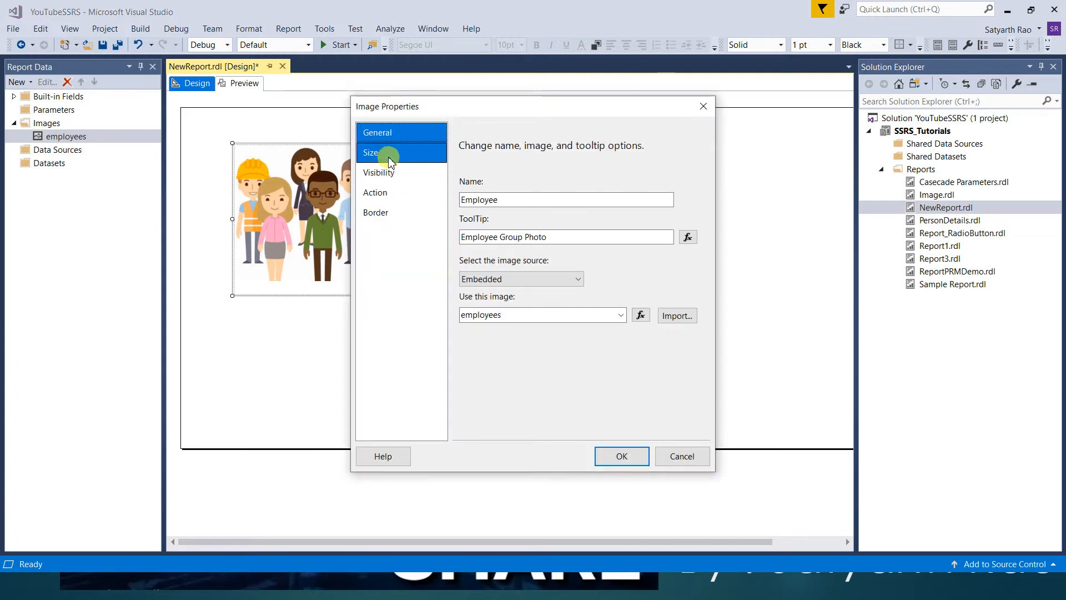
left_click(381, 152)
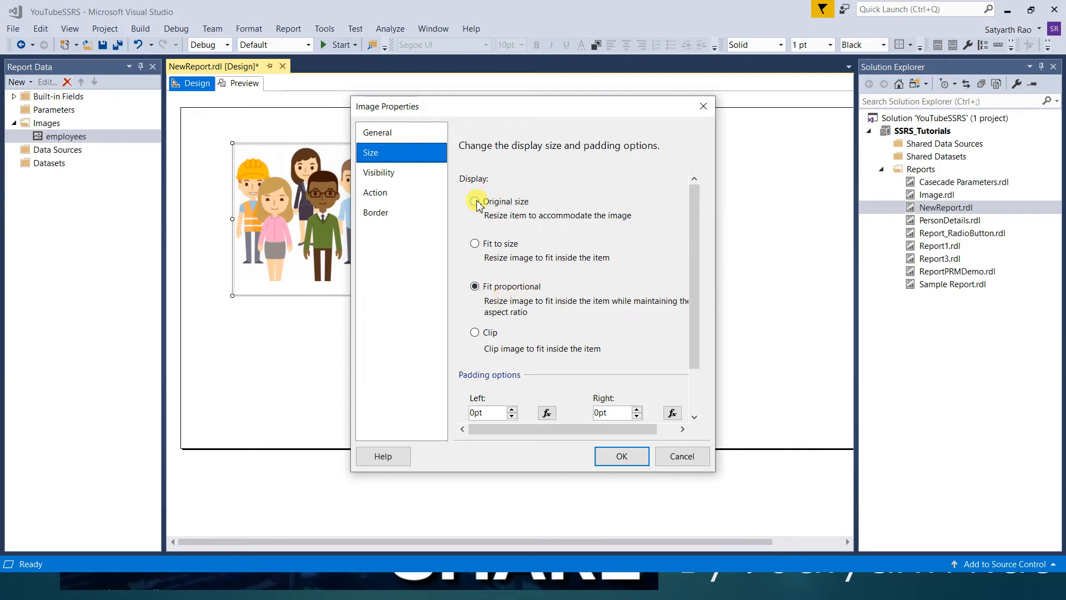
left_click(614, 453)
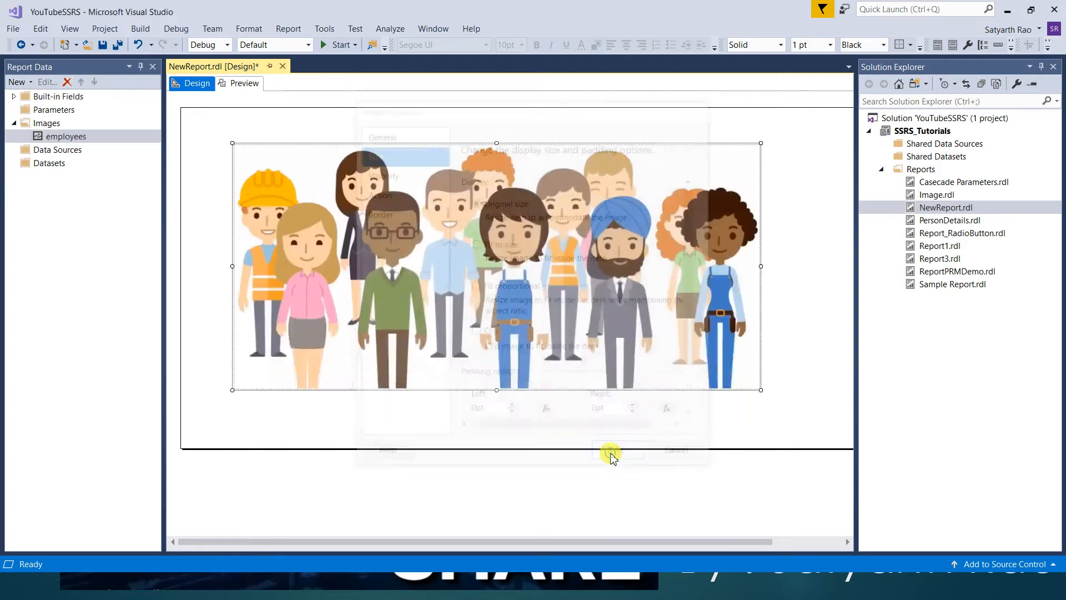
Shrink the Employee image item to less than half its width and set its display option to Fit to size
key("ctrl+z")
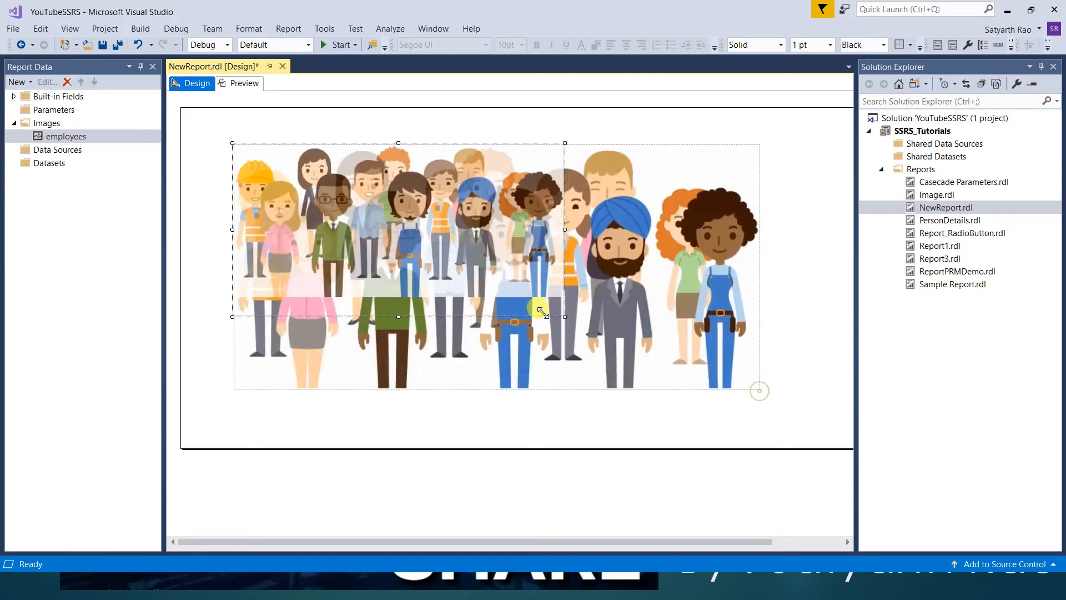
right_click(354, 229)
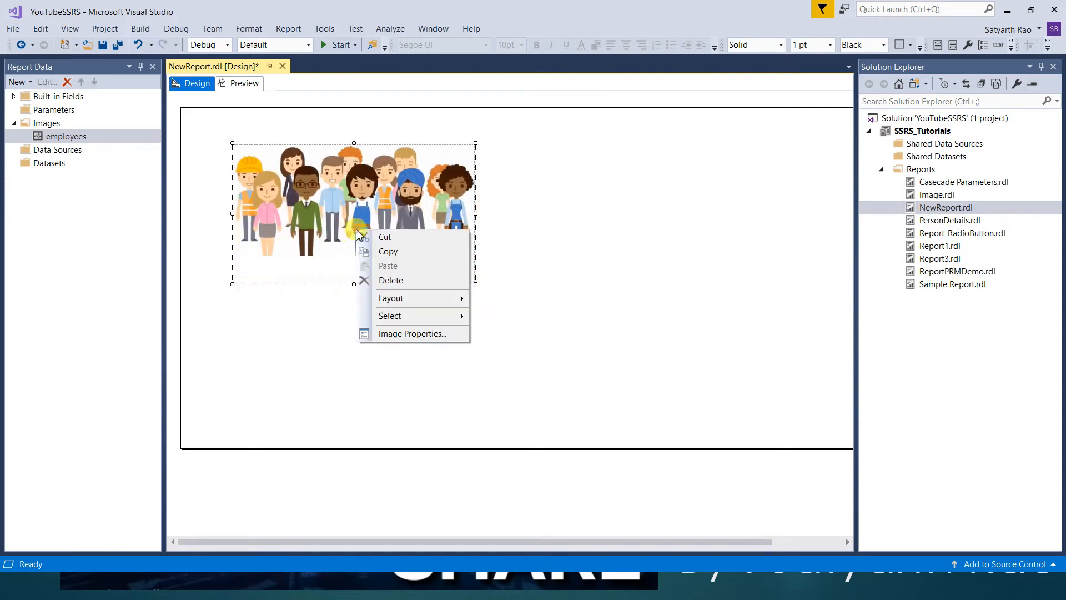
left_click(396, 334)
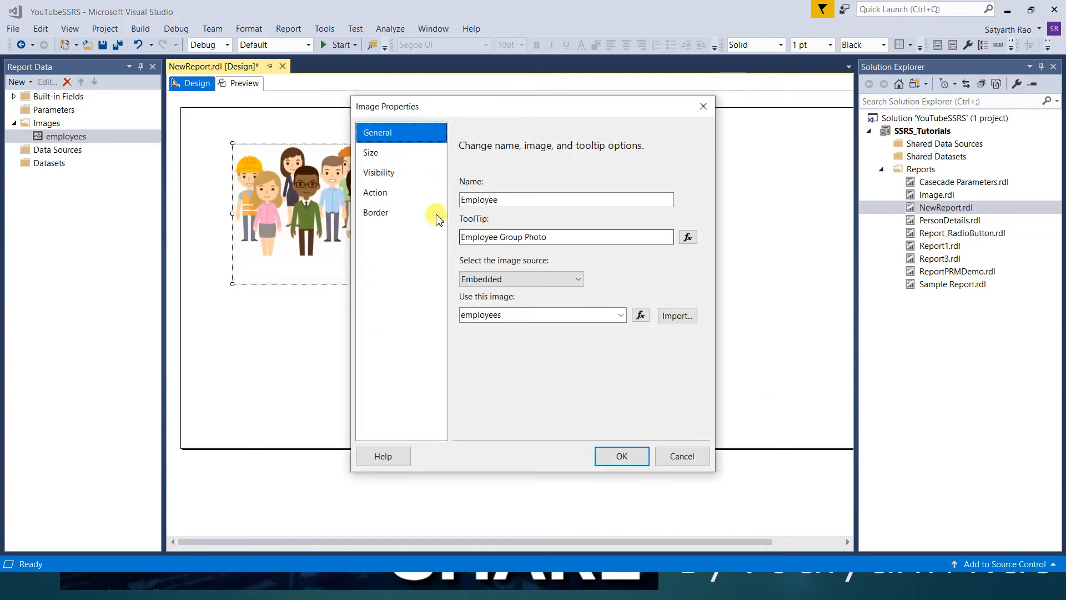
left_click(407, 156)
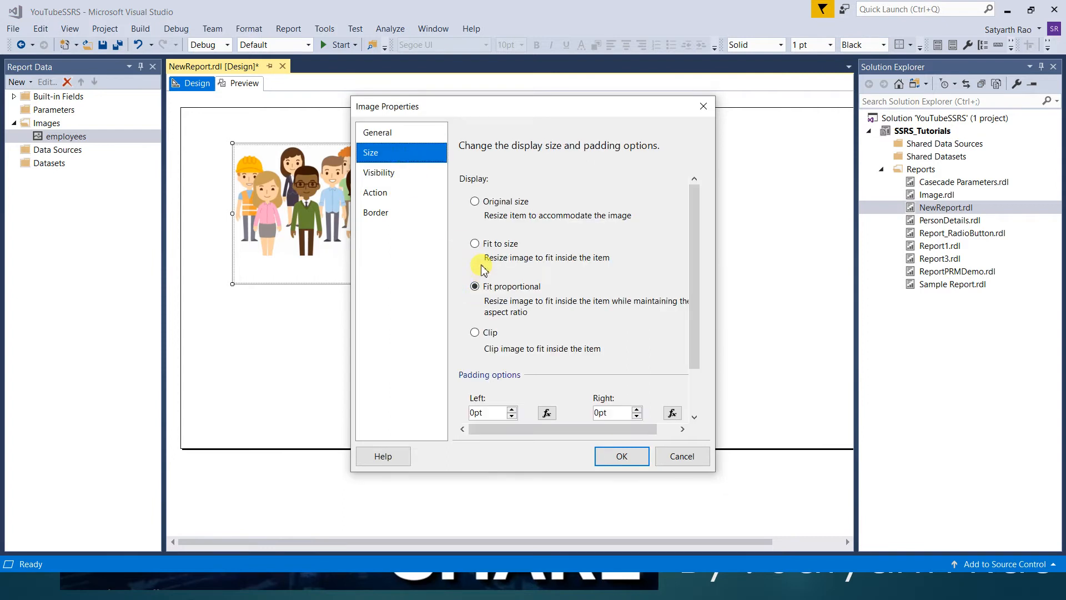
left_click_drag(519, 111, 634, 117)
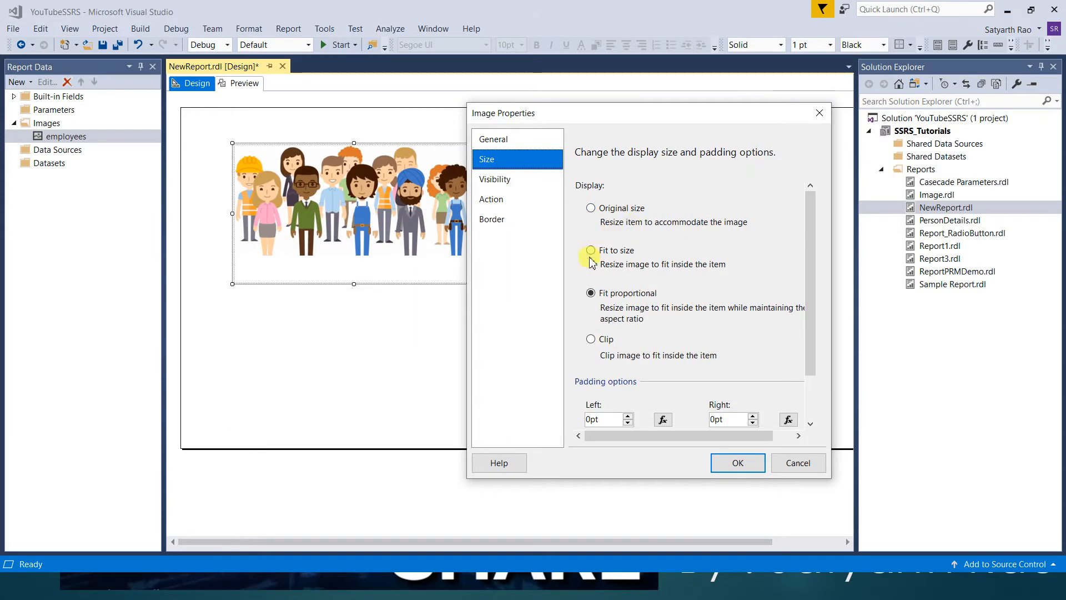
left_click(729, 472)
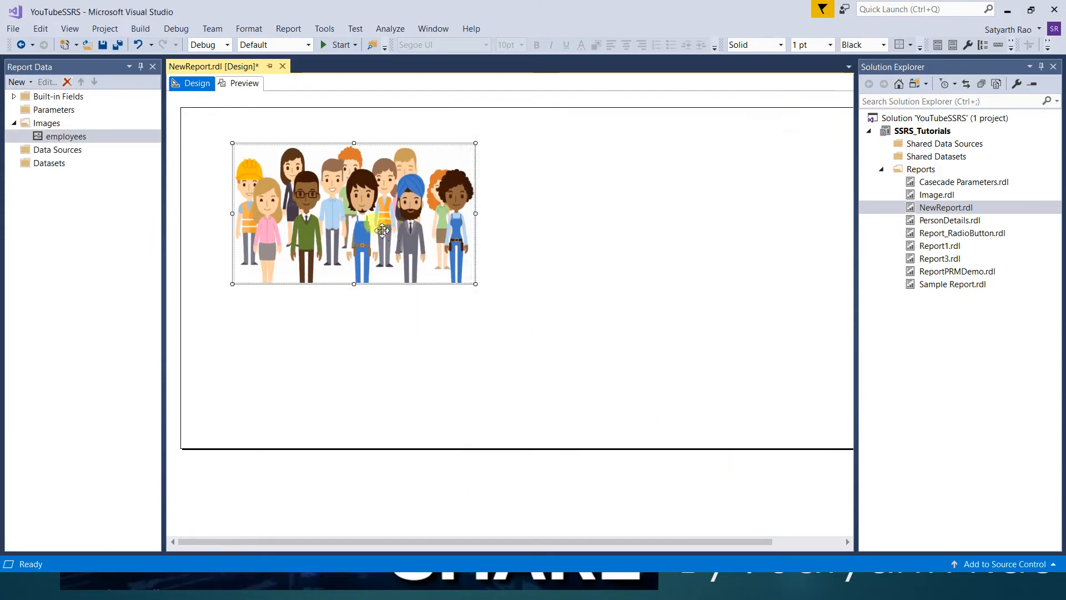
Try several widths and heights for the Employee image item, ending slightly narrower and taller than at the start
left_click_drag(476, 215, 360, 214)
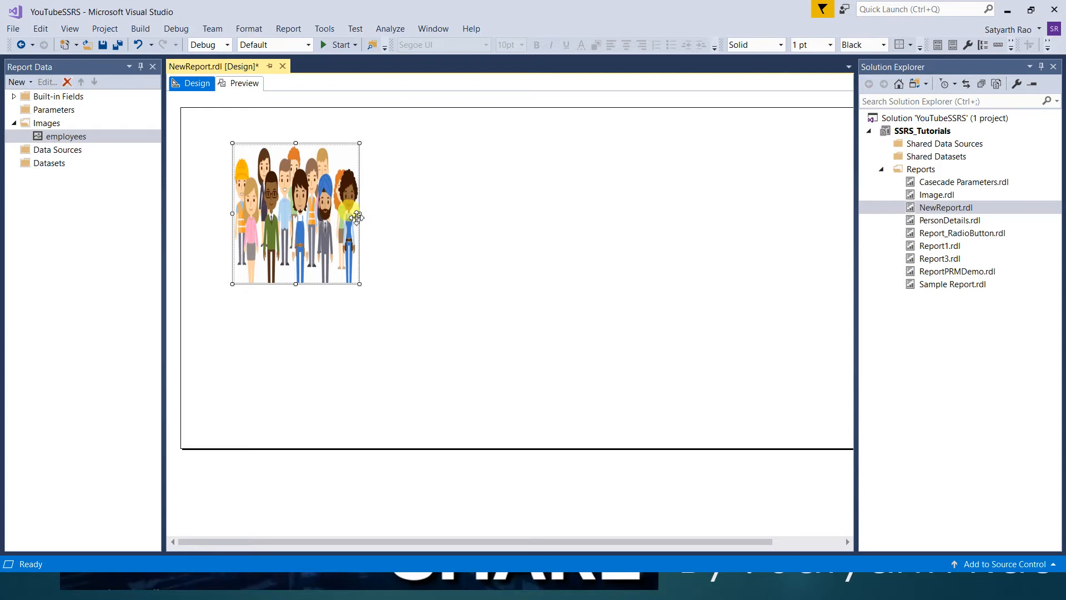
left_click_drag(360, 215, 730, 224)
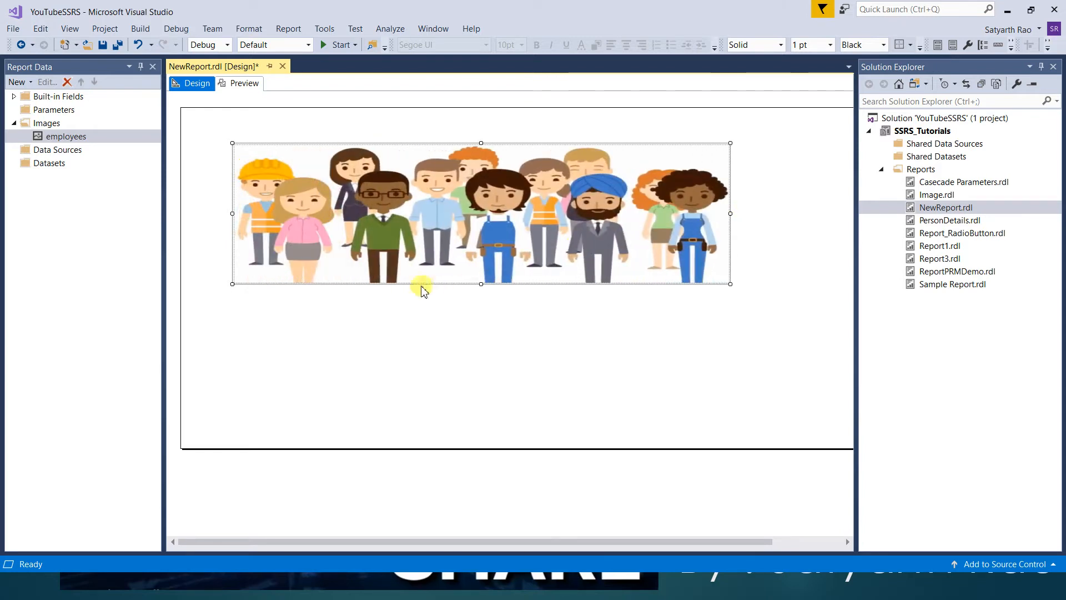
left_click_drag(481, 284, 482, 363)
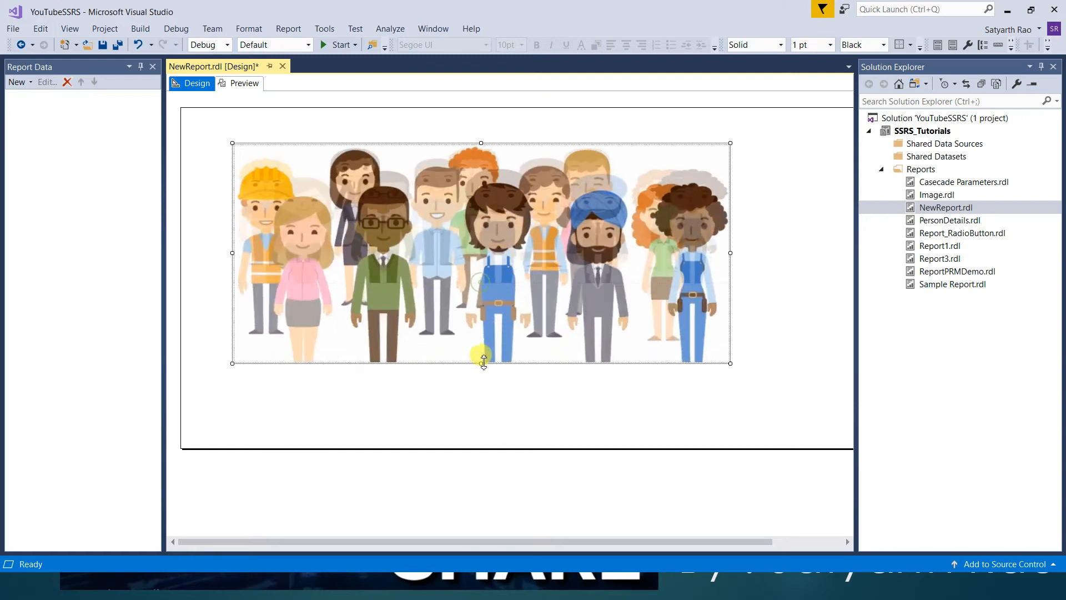
left_click_drag(731, 252, 427, 253)
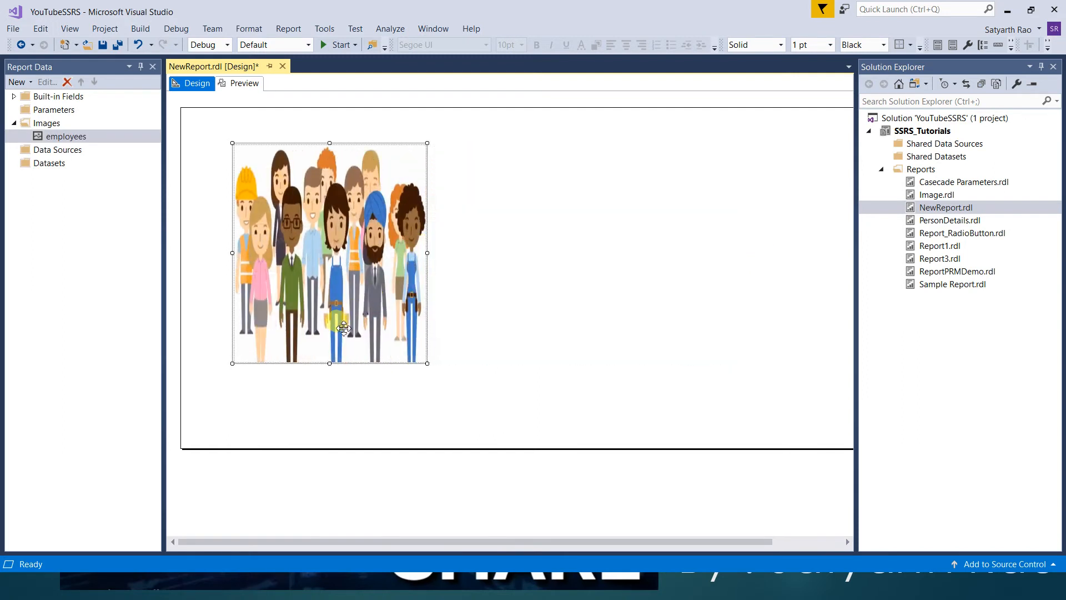
left_click(332, 323)
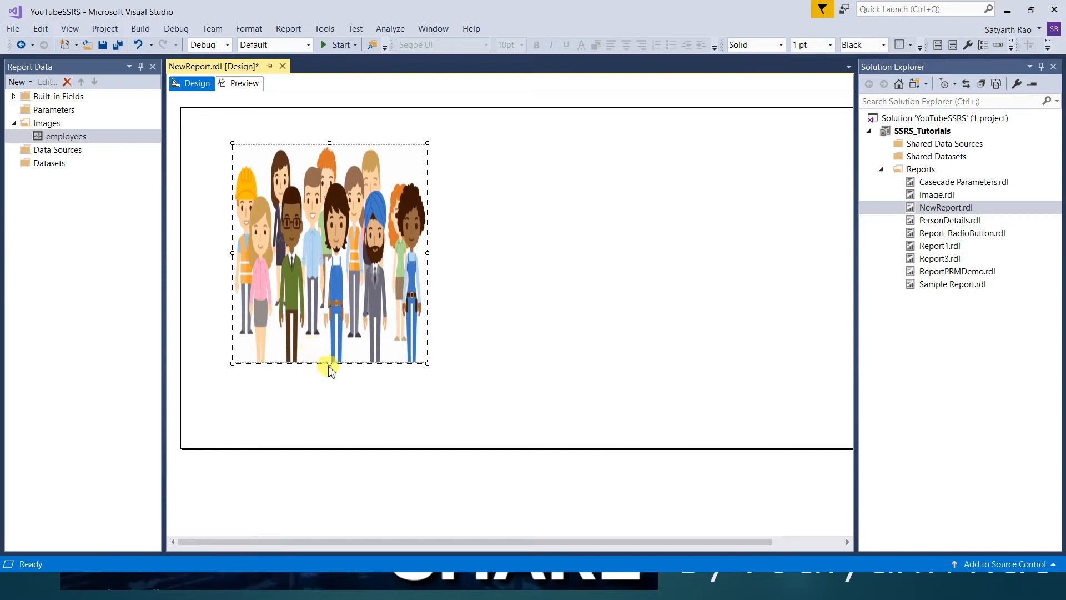
left_click_drag(331, 364, 330, 298)
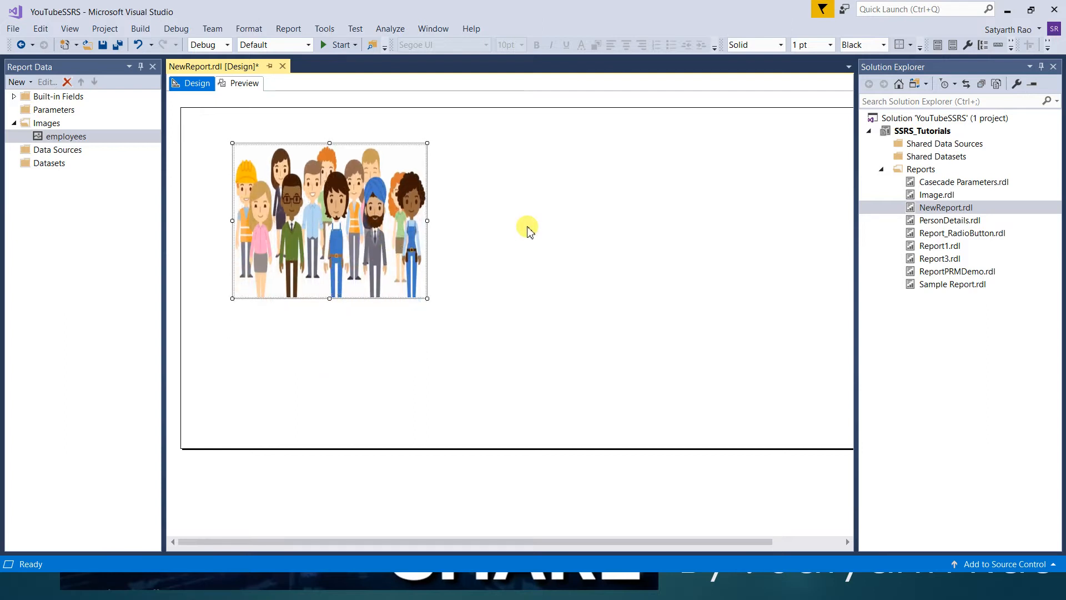
Set the Employee image's display option to Fit proportional and reduce the item's height to remove the empty space below the picture
right_click(372, 219)
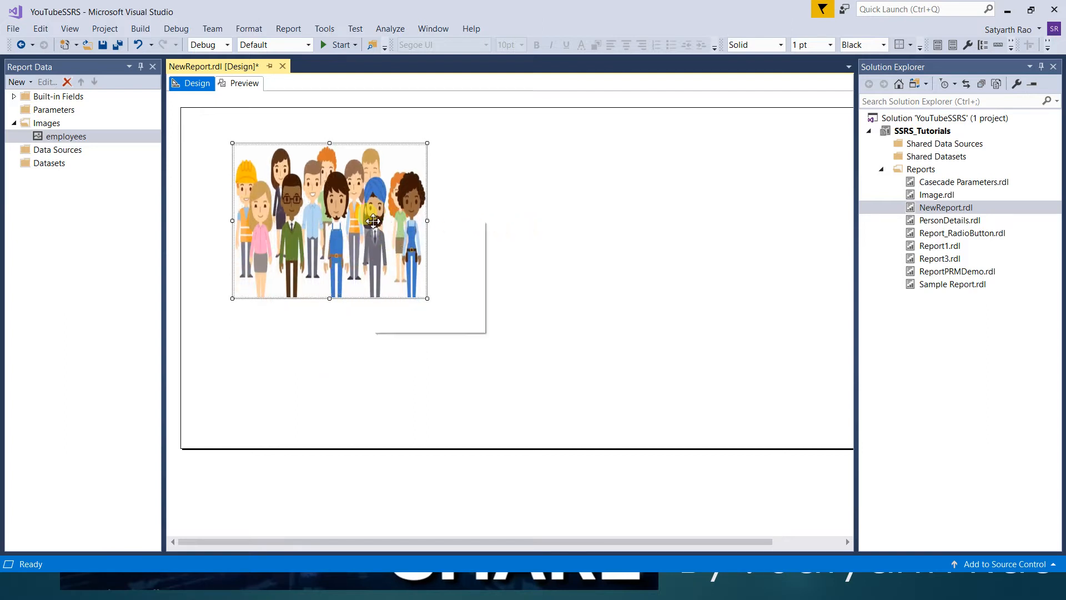
left_click(406, 327)
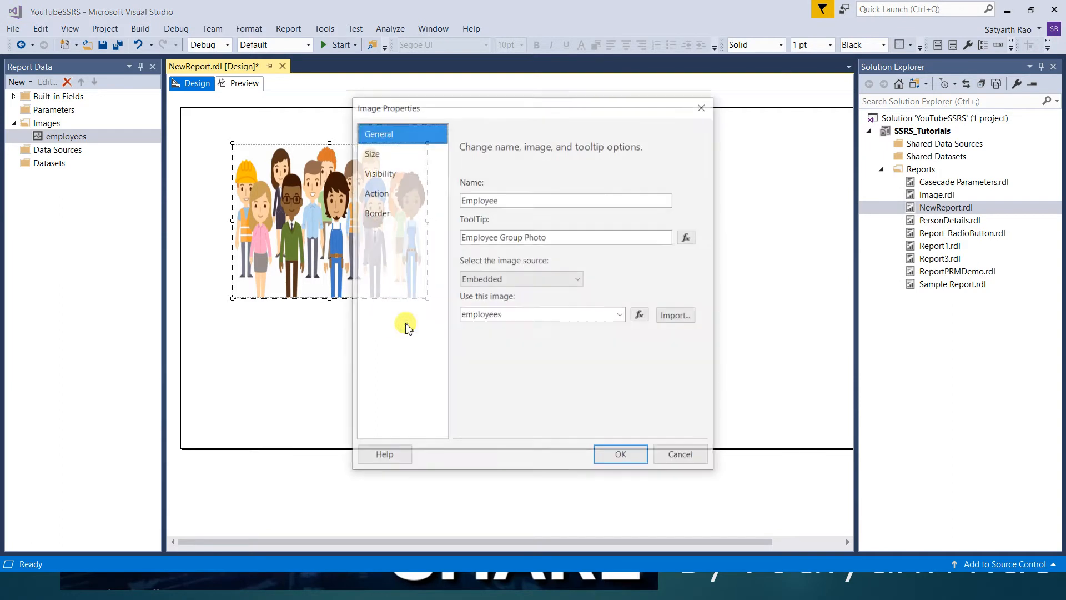
left_click(382, 161)
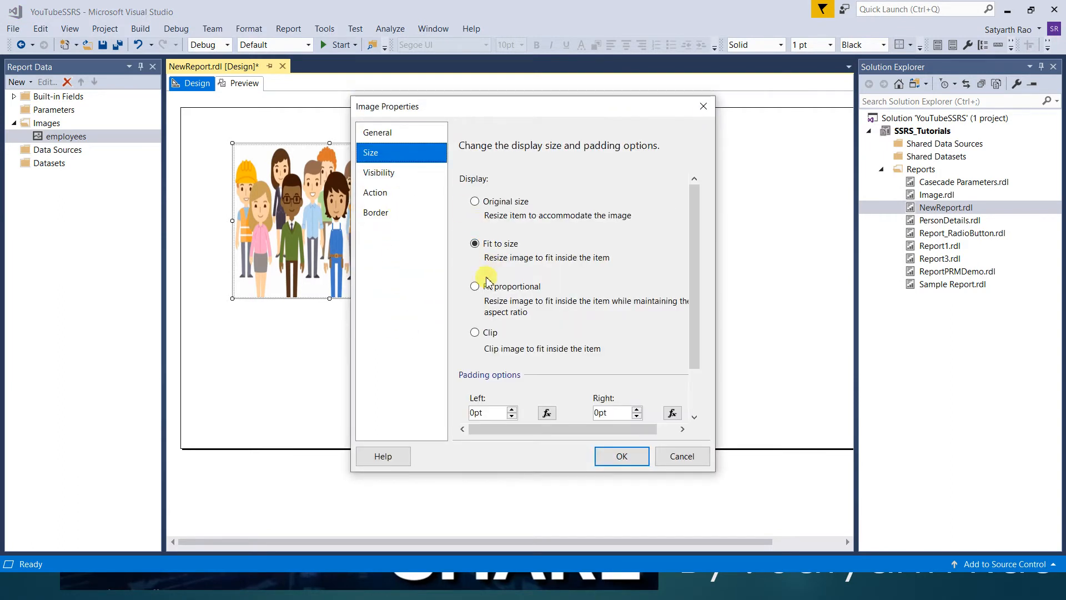
left_click(615, 456)
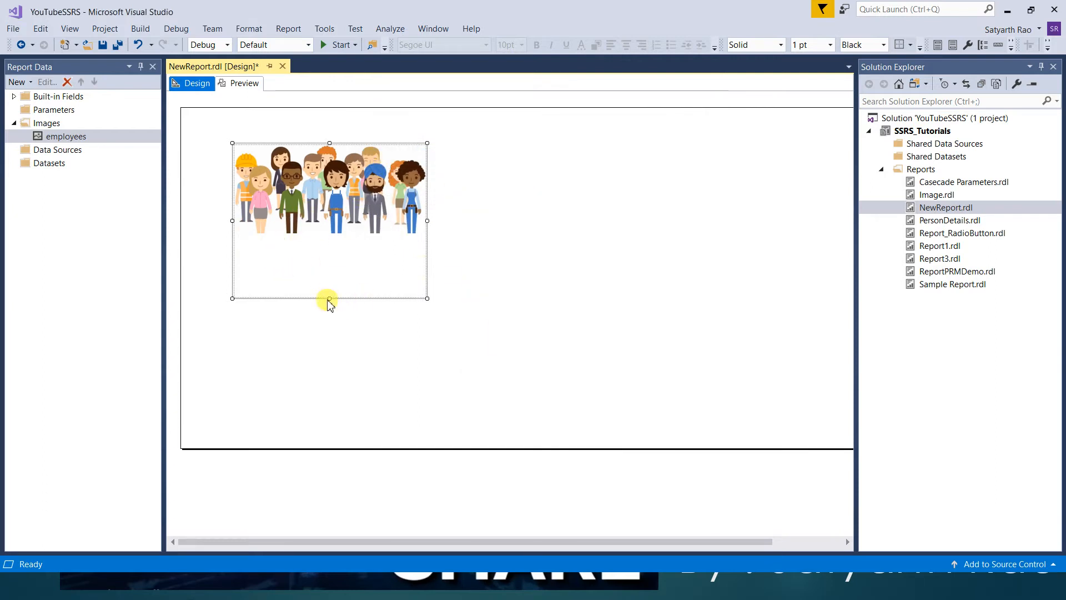
left_click_drag(329, 298, 333, 238)
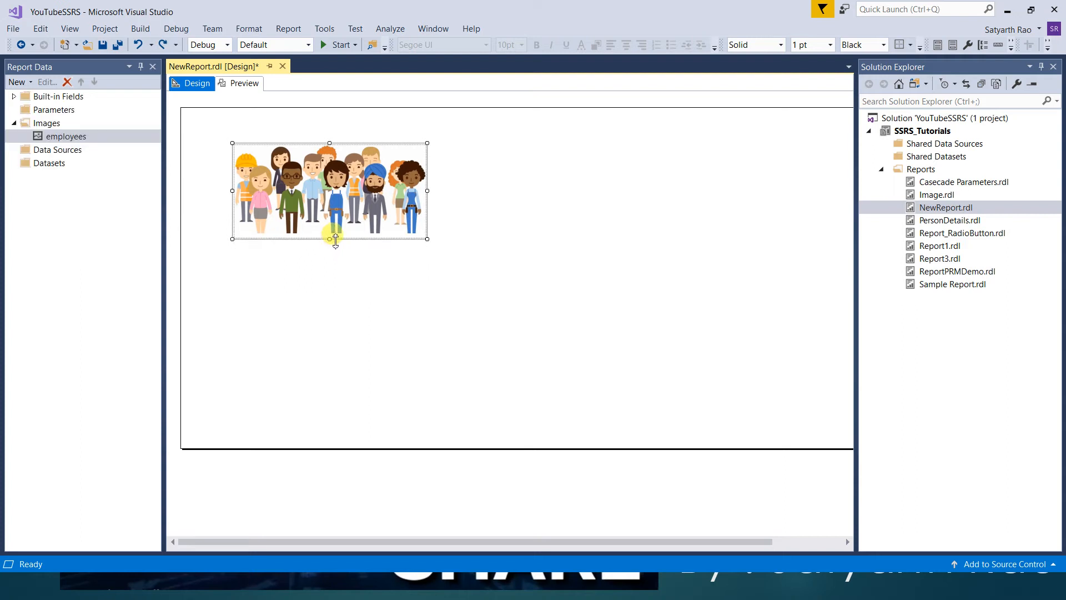
Enlarge the Employee image item to more than twice its width and height and set its display option to Clip
left_click_drag(427, 191, 688, 192)
left_click_drag(459, 240, 455, 362)
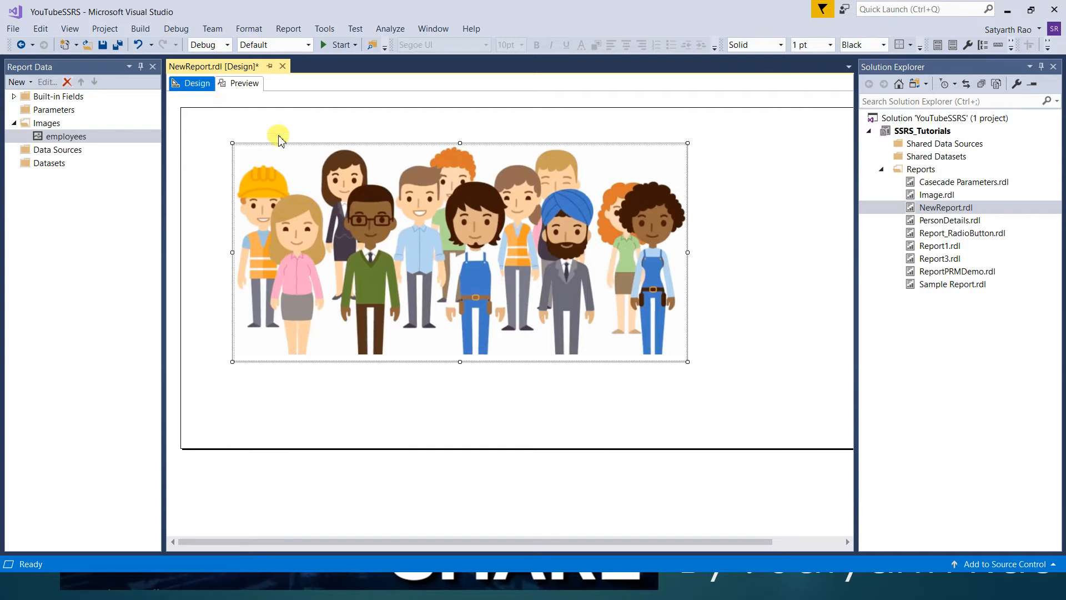
right_click(406, 210)
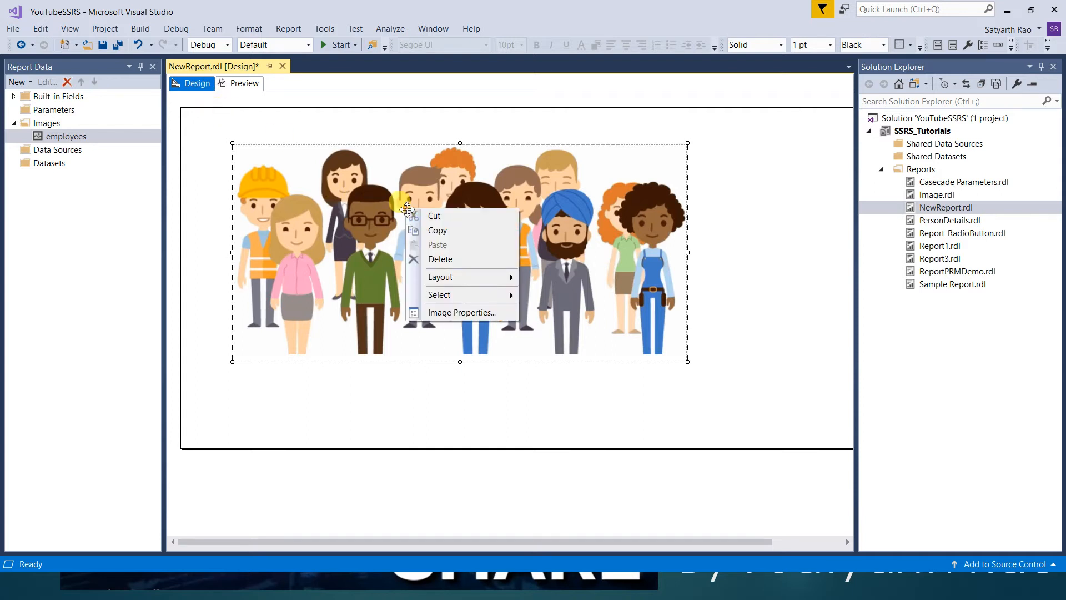
left_click(441, 312)
left_click(380, 156)
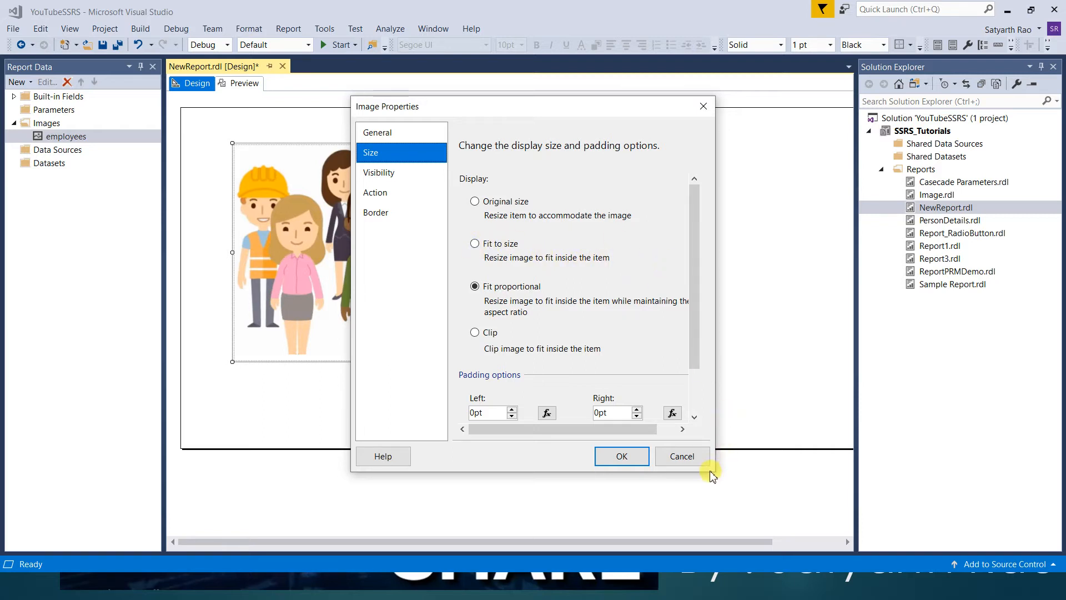
left_click_drag(720, 470, 804, 470)
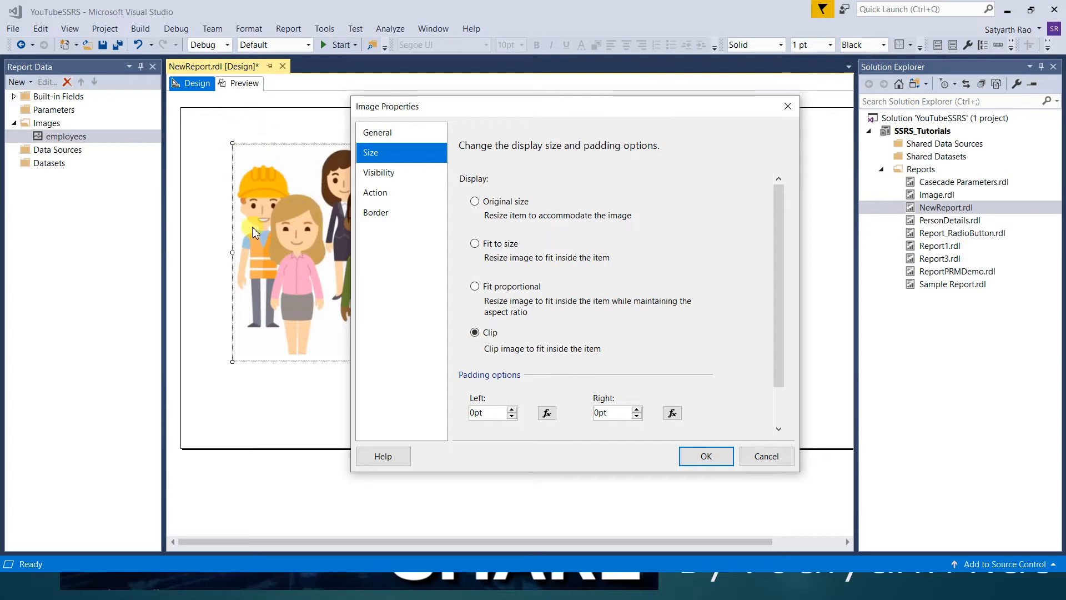
left_click(702, 456)
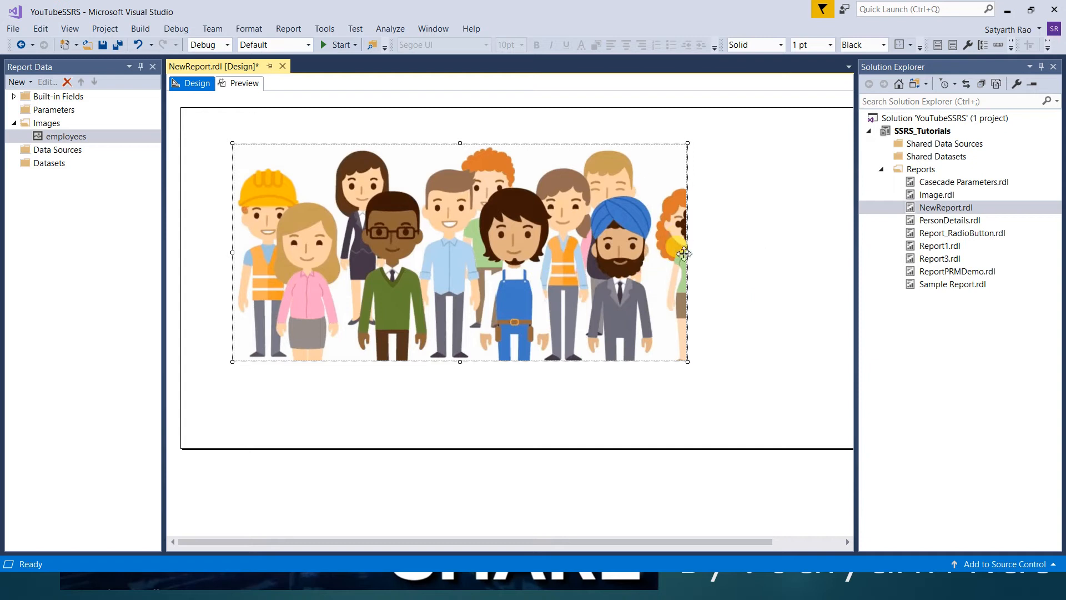
Narrow the clipped Employee image item by about a quarter, shorten it by about a fifth, and preview the report
left_click_drag(688, 254, 579, 254)
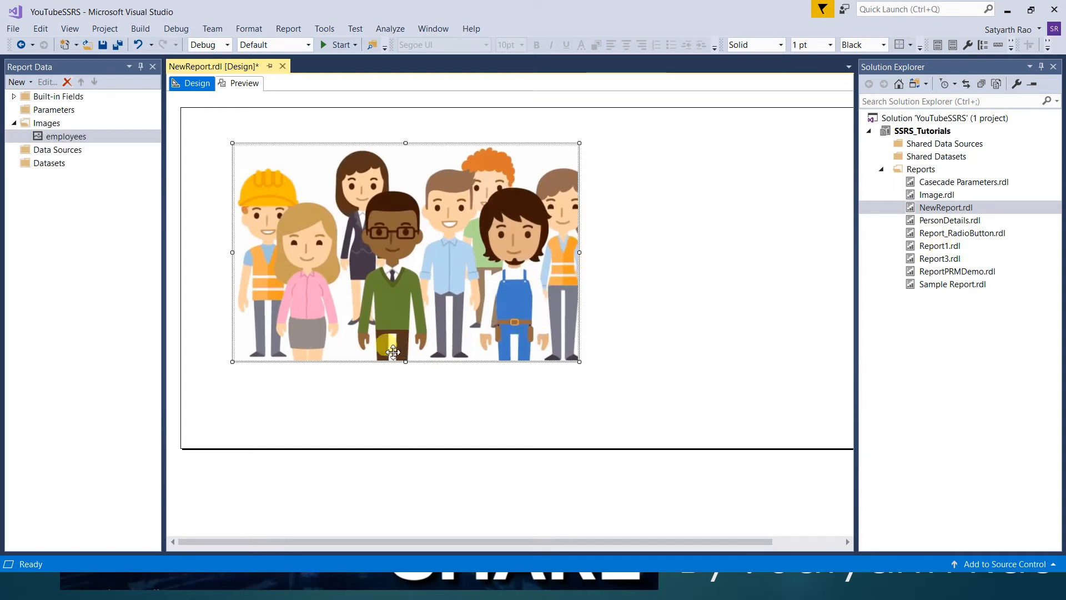
left_click_drag(407, 364, 406, 316)
left_click(237, 88)
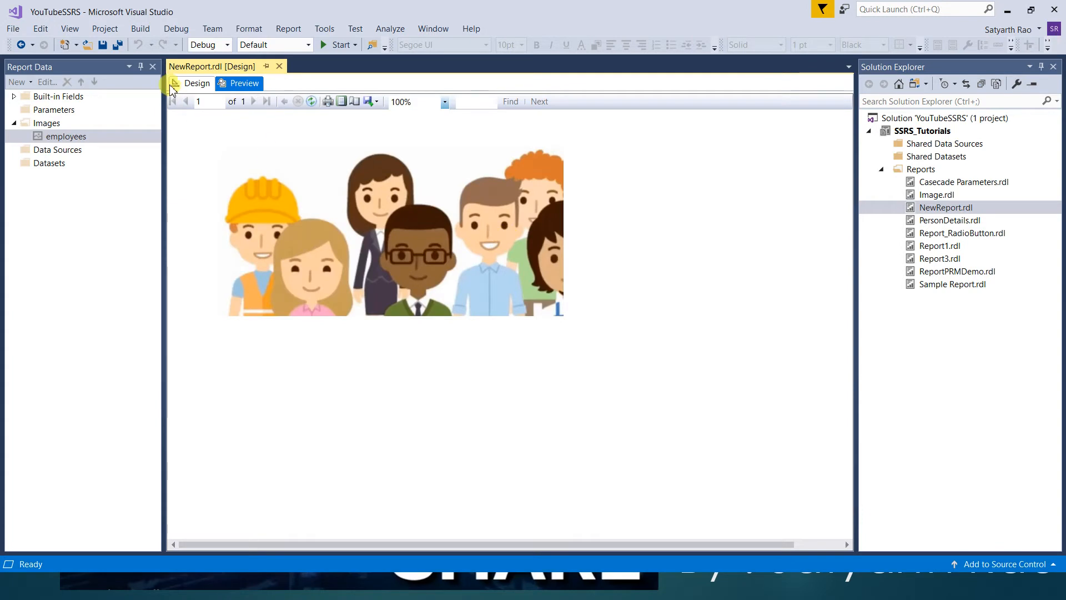
left_click(189, 83)
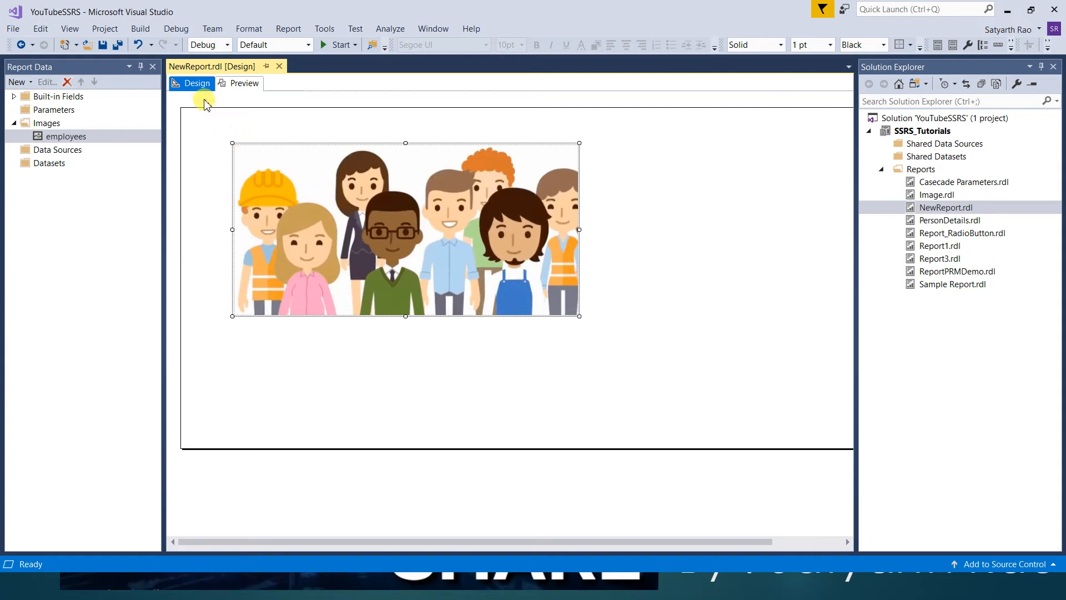
Change the Employee image's display option to Fit proportional and check the result in the report preview
right_click(370, 216)
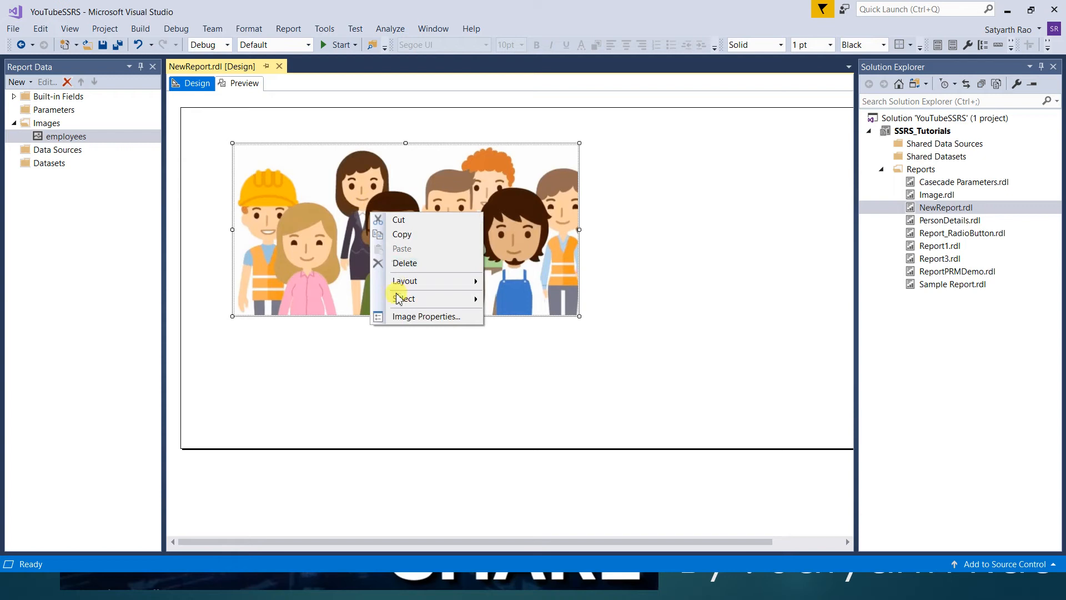
left_click(400, 316)
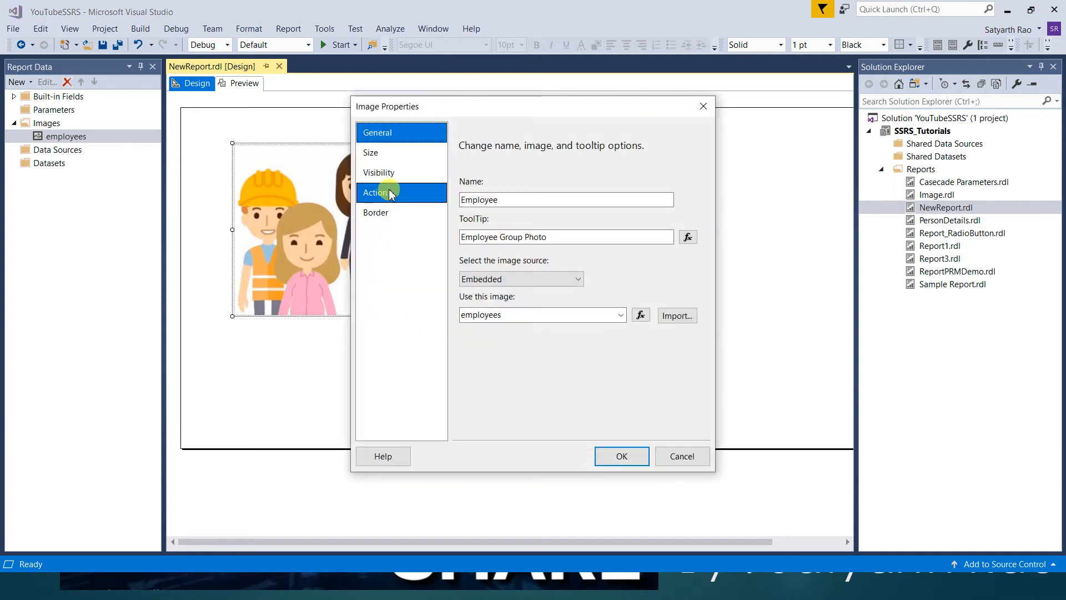
left_click(383, 155)
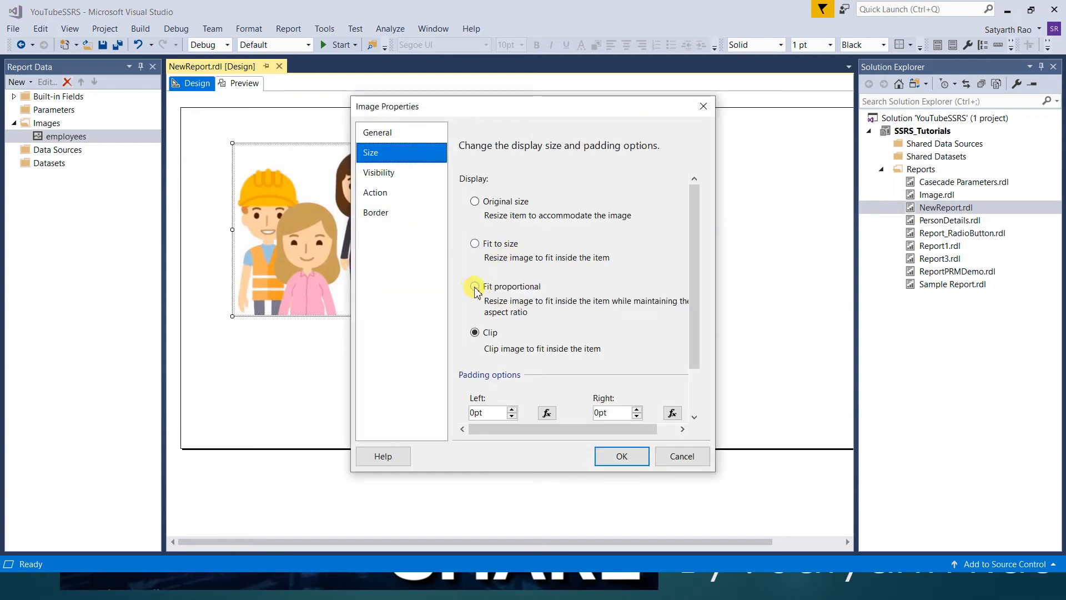
left_click(623, 456)
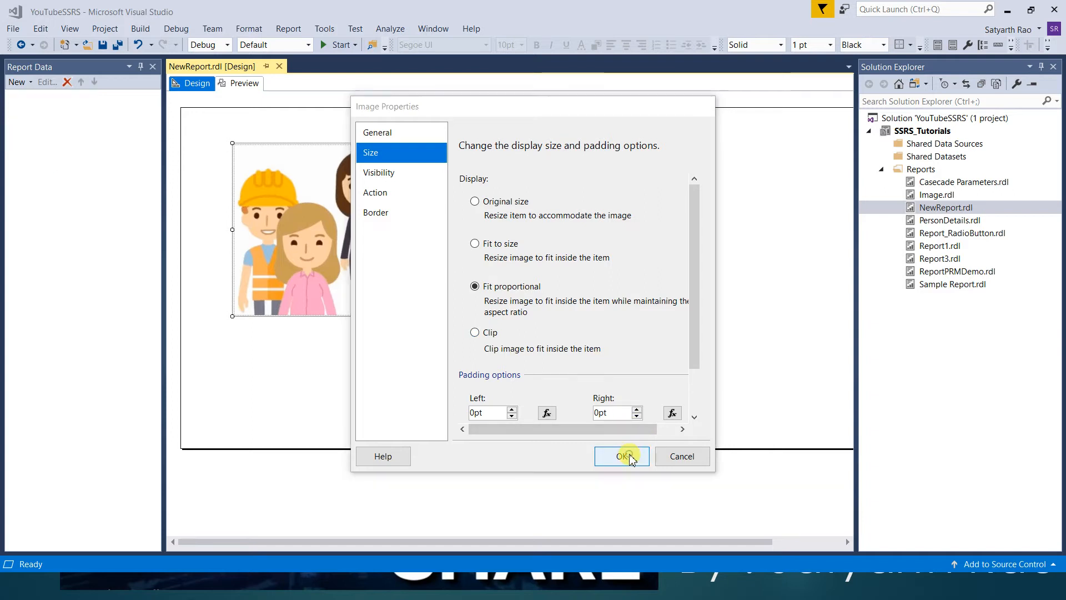
left_click(242, 83)
left_click(191, 83)
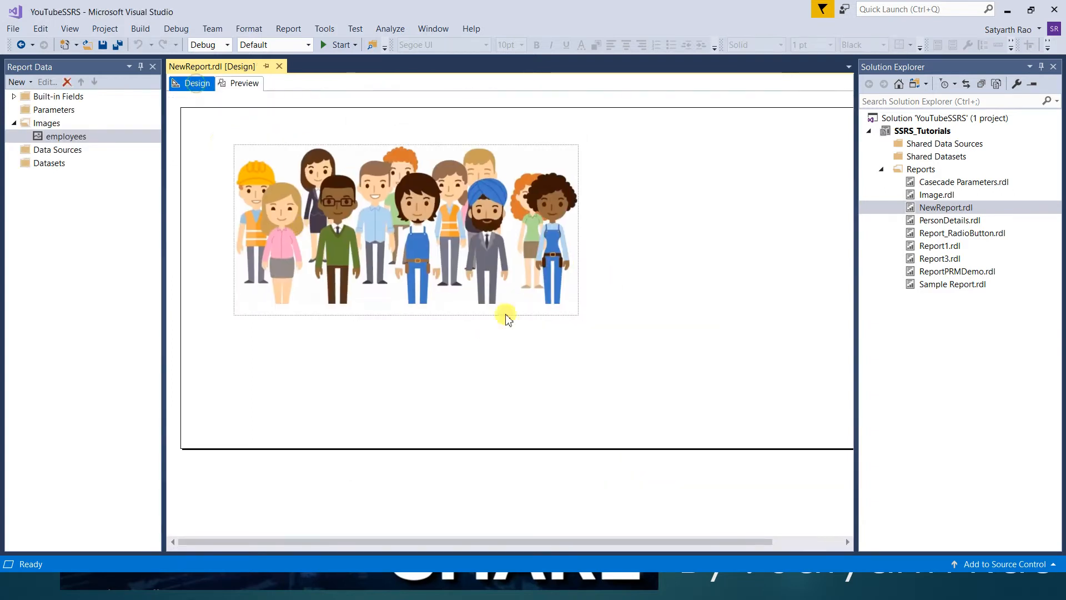
Set the Employee image's left padding to 10pt and check the spacing in the report preview
left_click(392, 245)
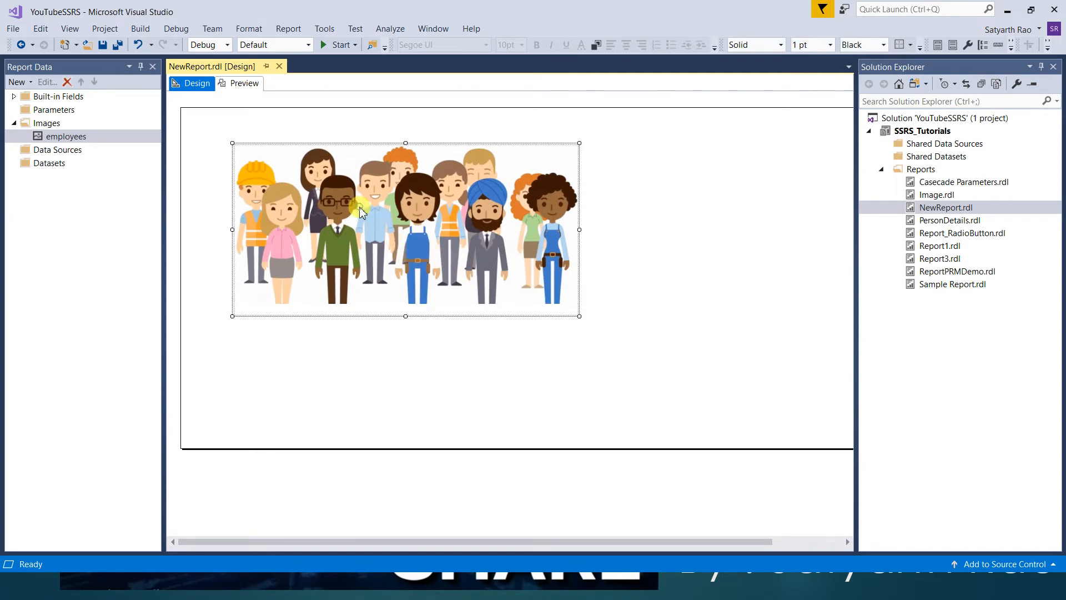
right_click(387, 222)
left_click(423, 326)
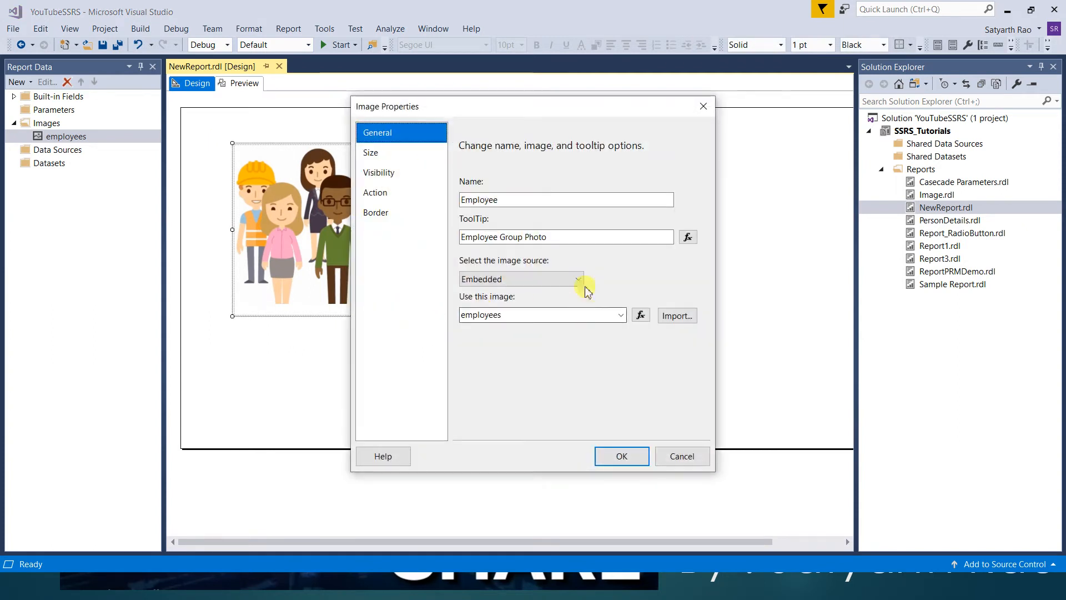
left_click(384, 158)
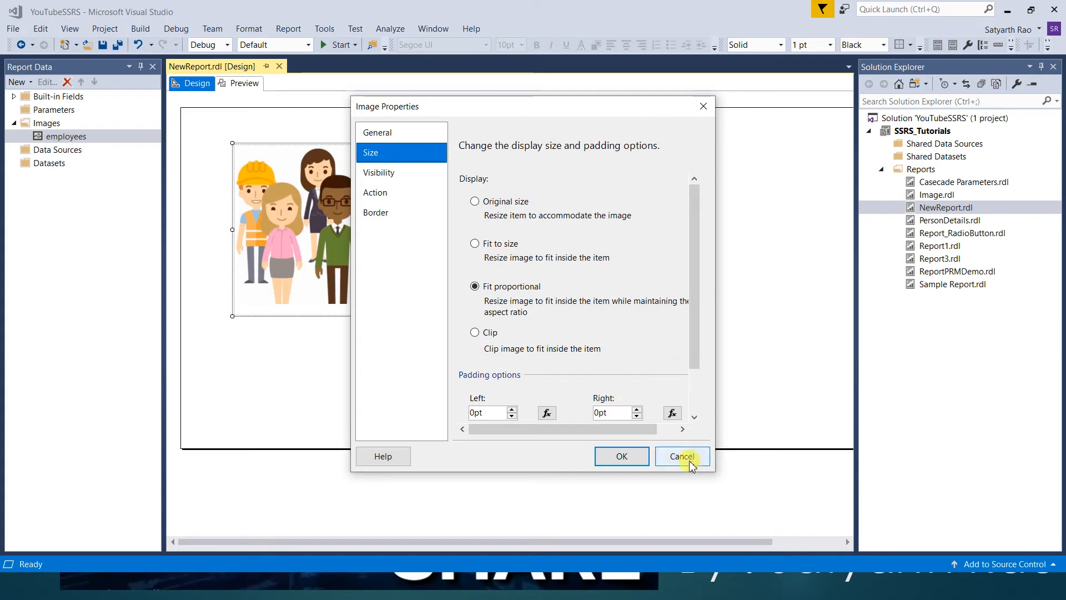
left_click_drag(628, 115, 580, 66)
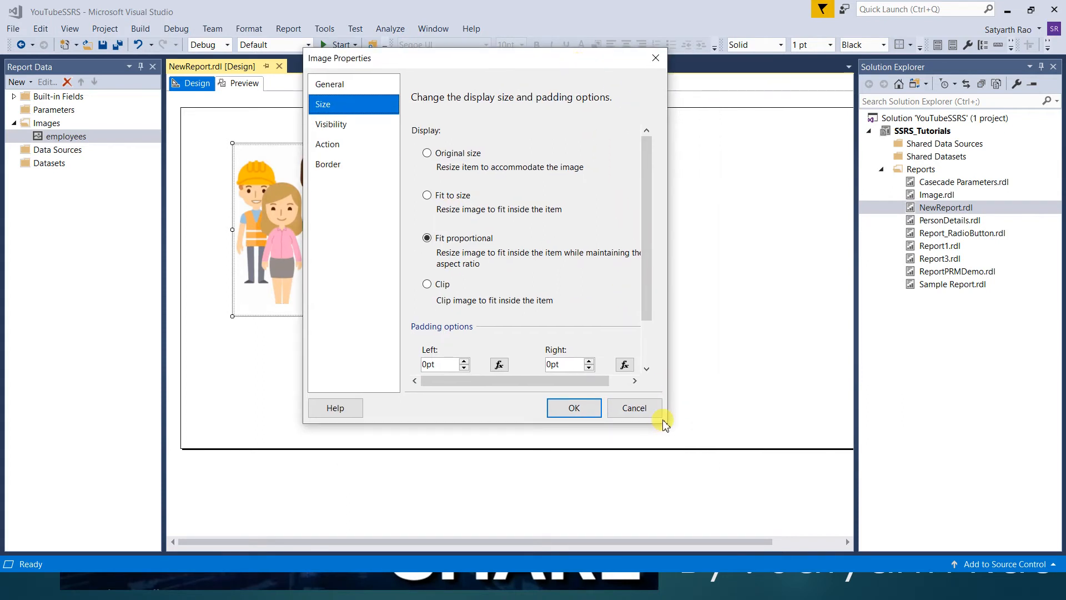
left_click_drag(668, 420, 788, 439)
left_click_drag(636, 425, 638, 442)
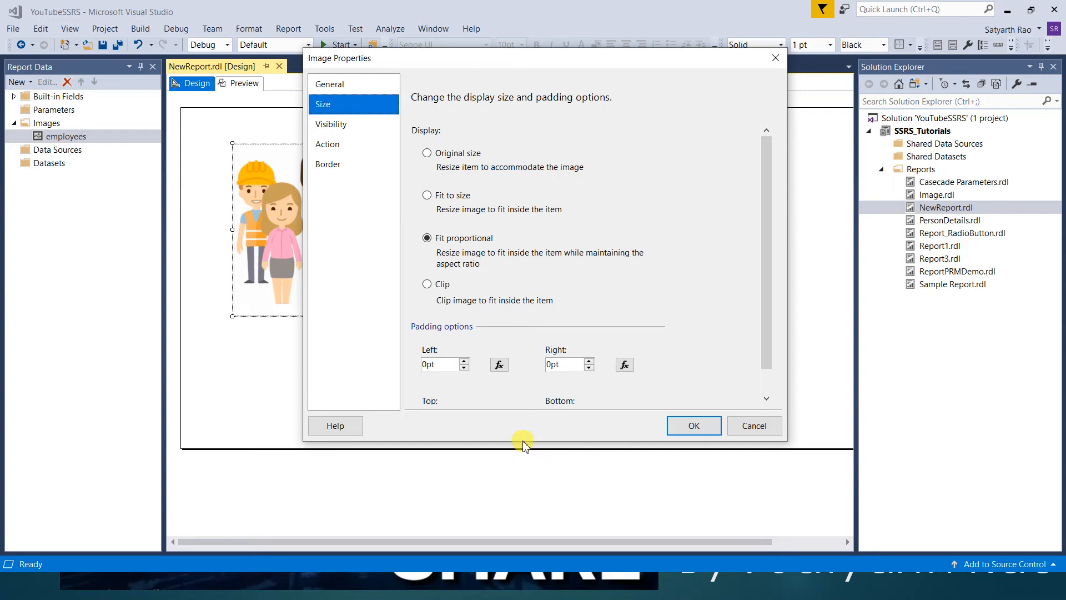
left_click_drag(535, 442, 538, 485)
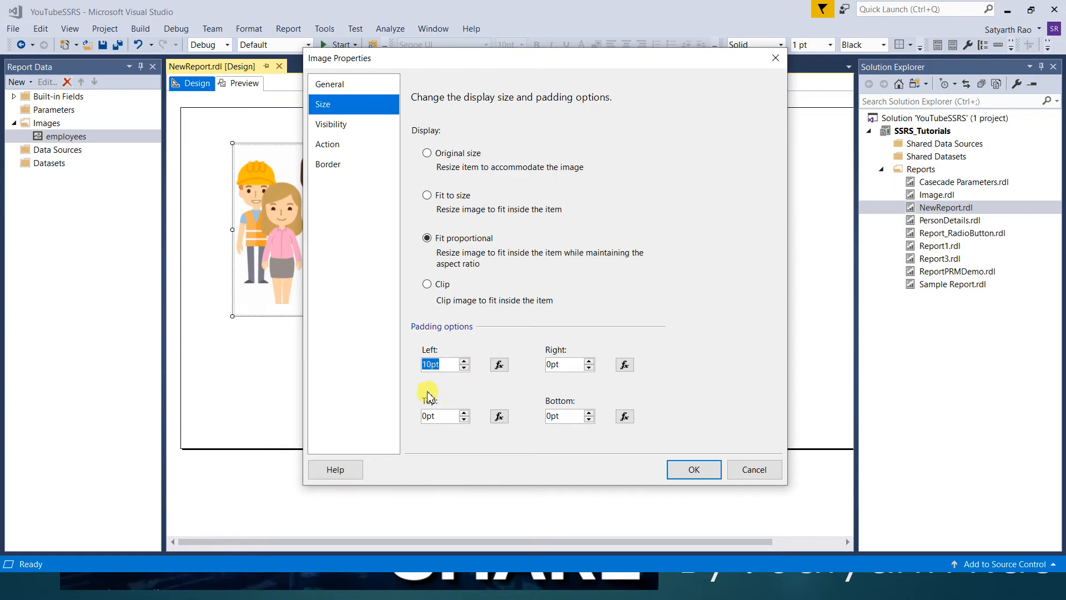
left_click(682, 473)
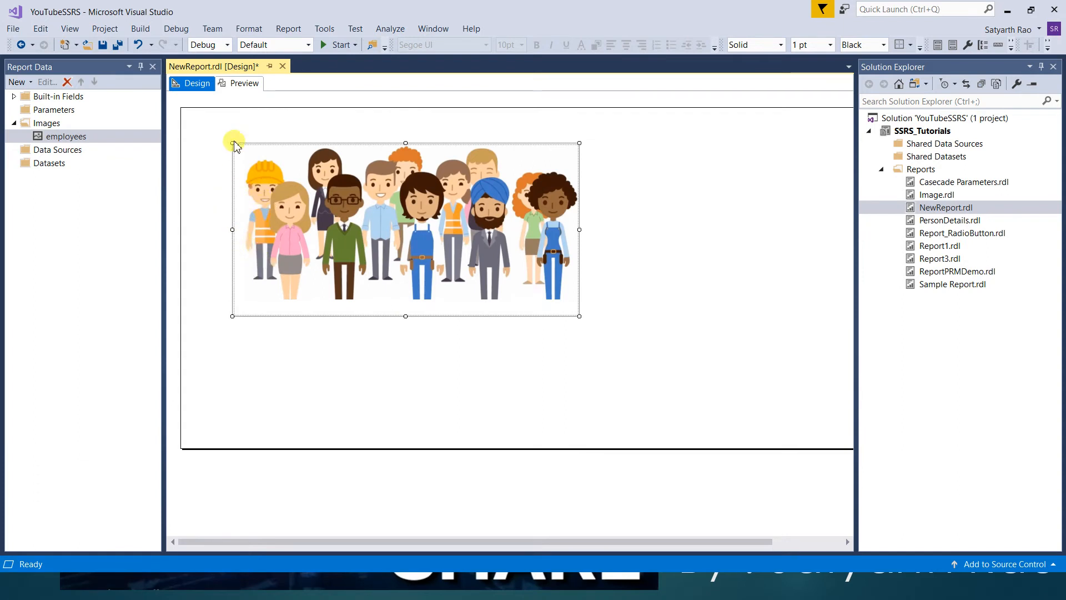
left_click(239, 85)
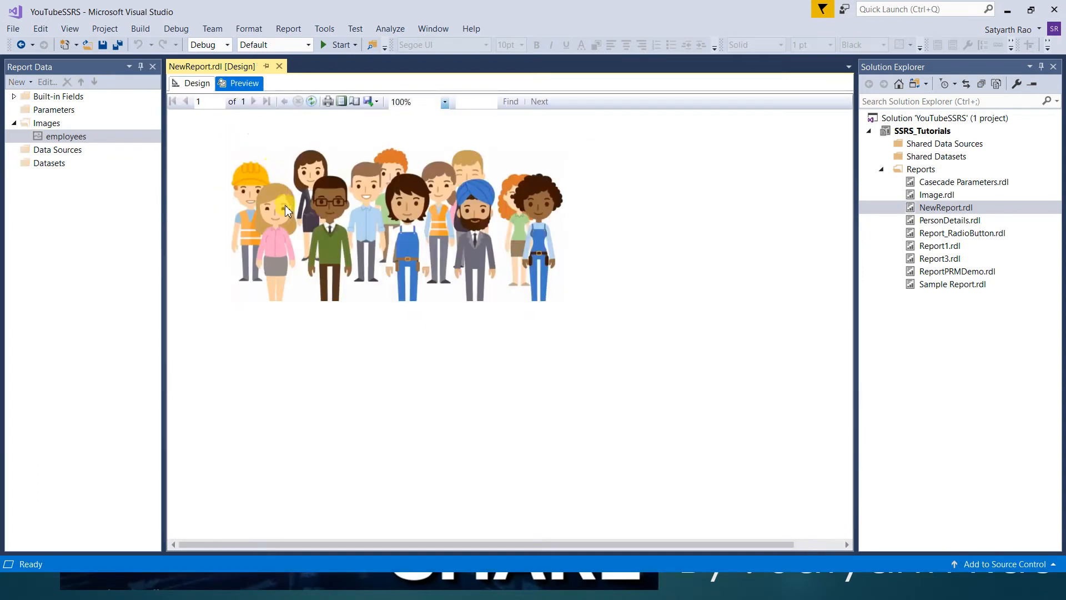
left_click(197, 88)
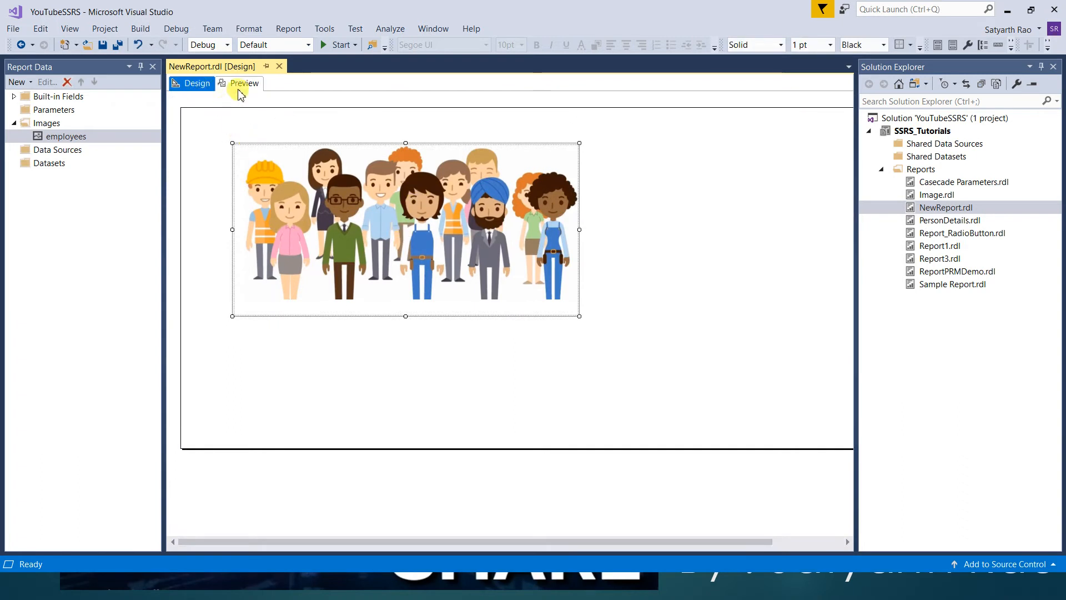
Apply a solid 1pt black outline border to the Employee image and preview the report
right_click(310, 196)
left_click(344, 300)
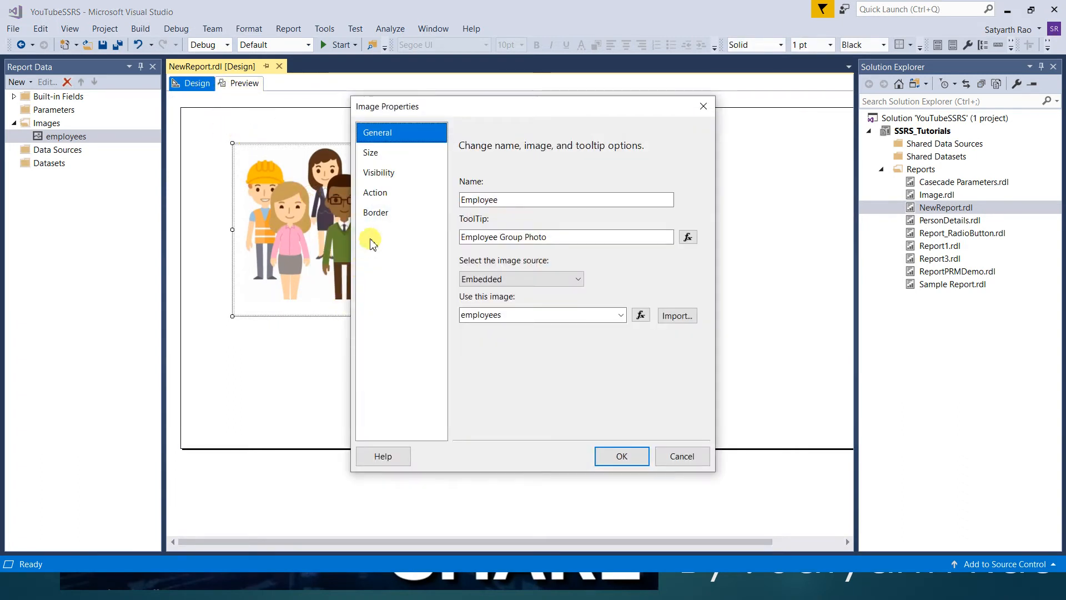
left_click(374, 216)
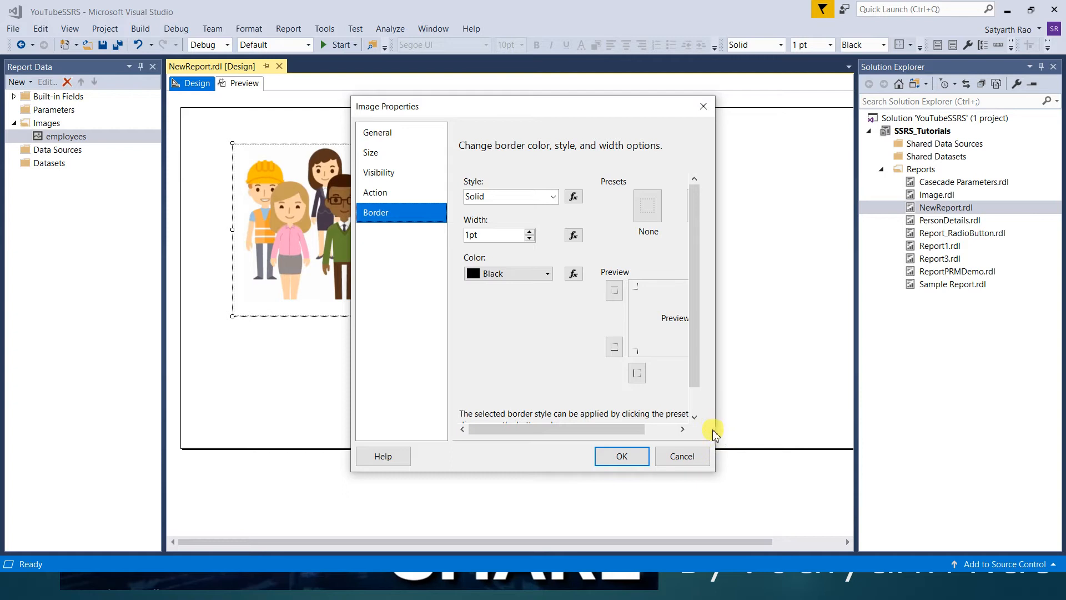
left_click_drag(717, 432, 831, 428)
left_click(701, 208)
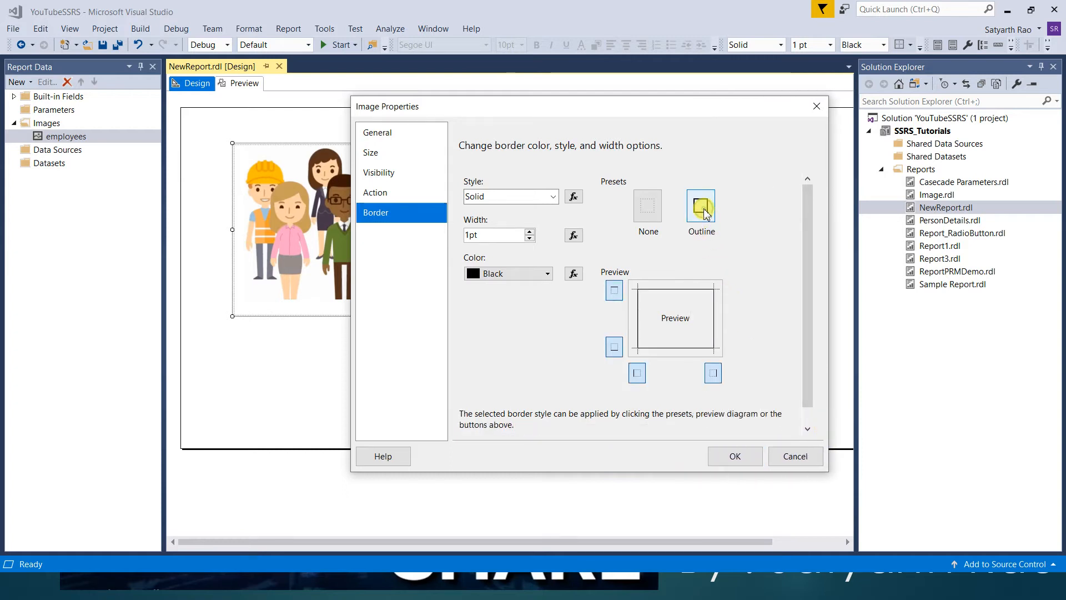
left_click(734, 456)
left_click(682, 303)
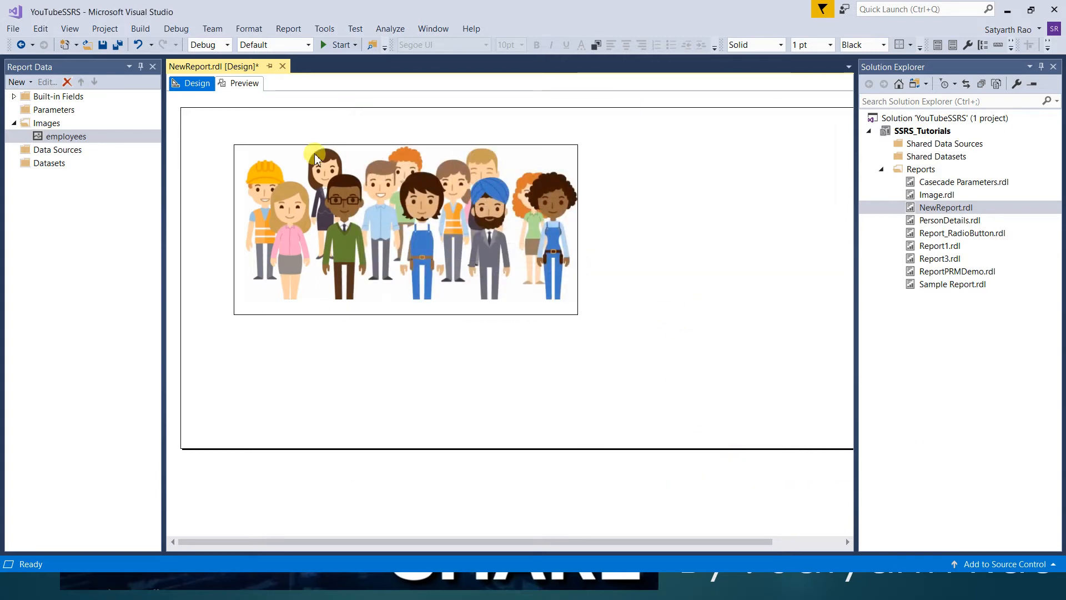
left_click(244, 86)
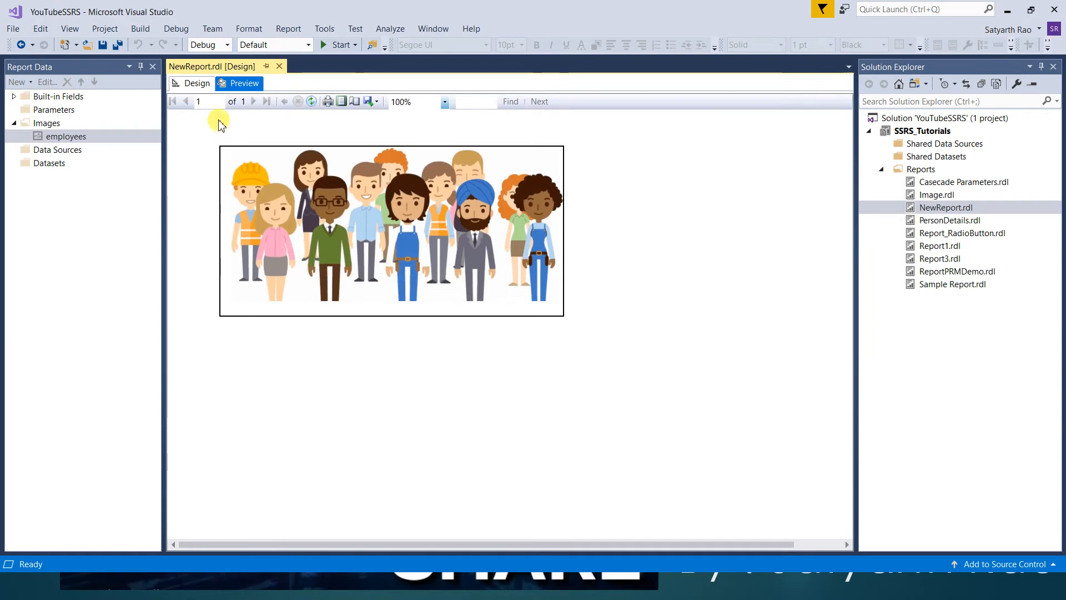
left_click(198, 84)
Increase the Employee image's left padding to 20pt and preview the spacing inside the border
right_click(415, 258)
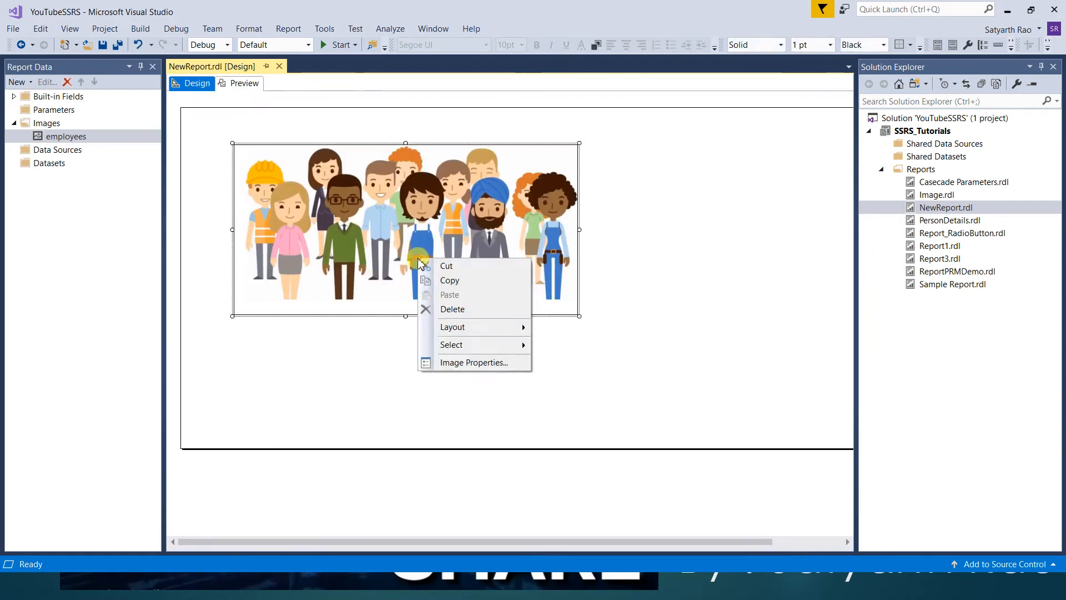
left_click(448, 363)
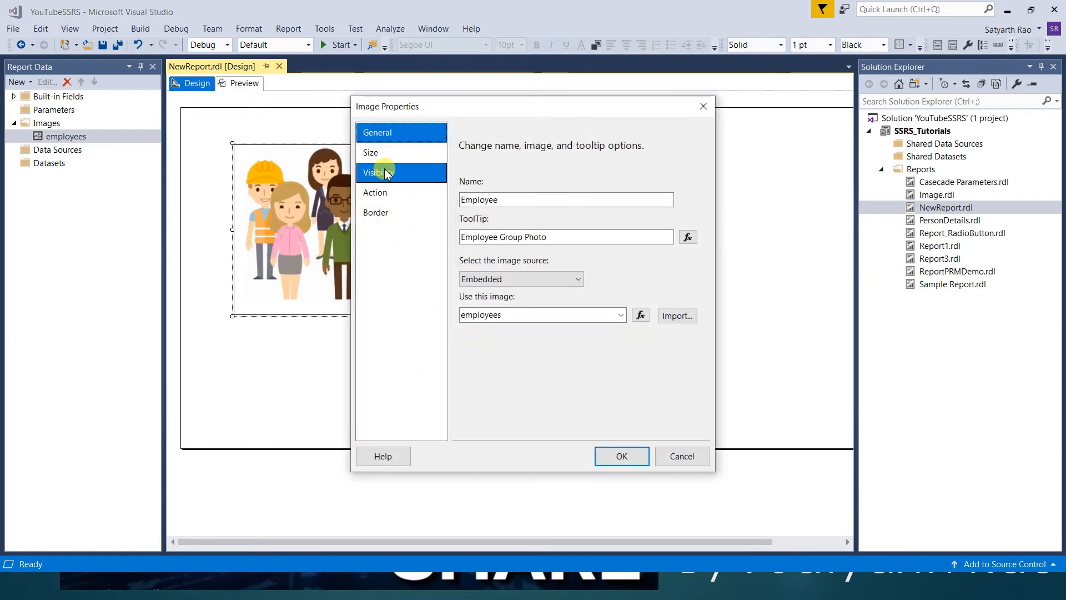
left_click(378, 158)
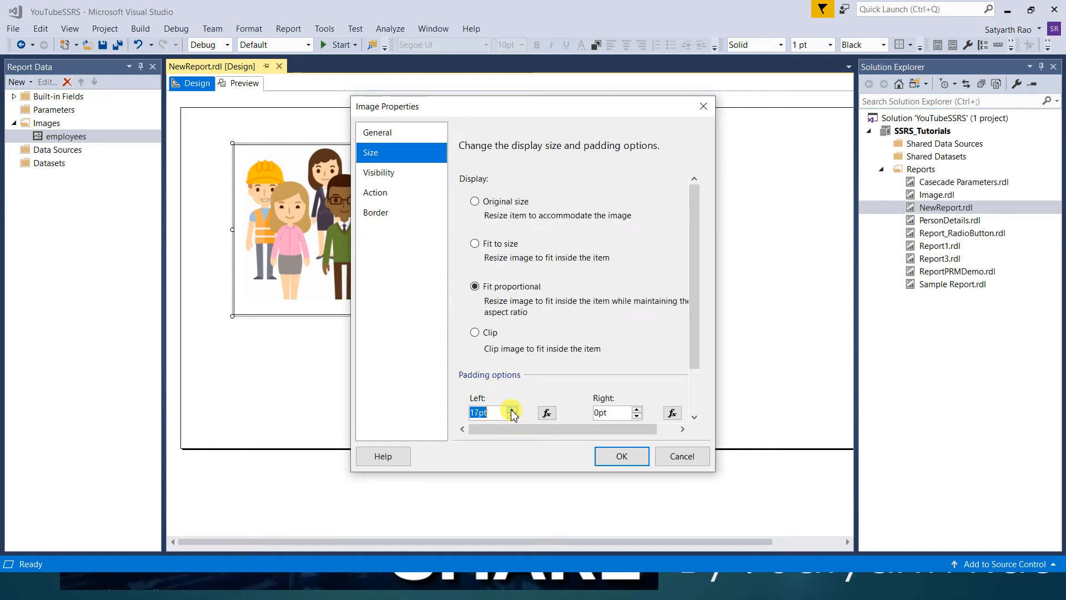
left_click(617, 455)
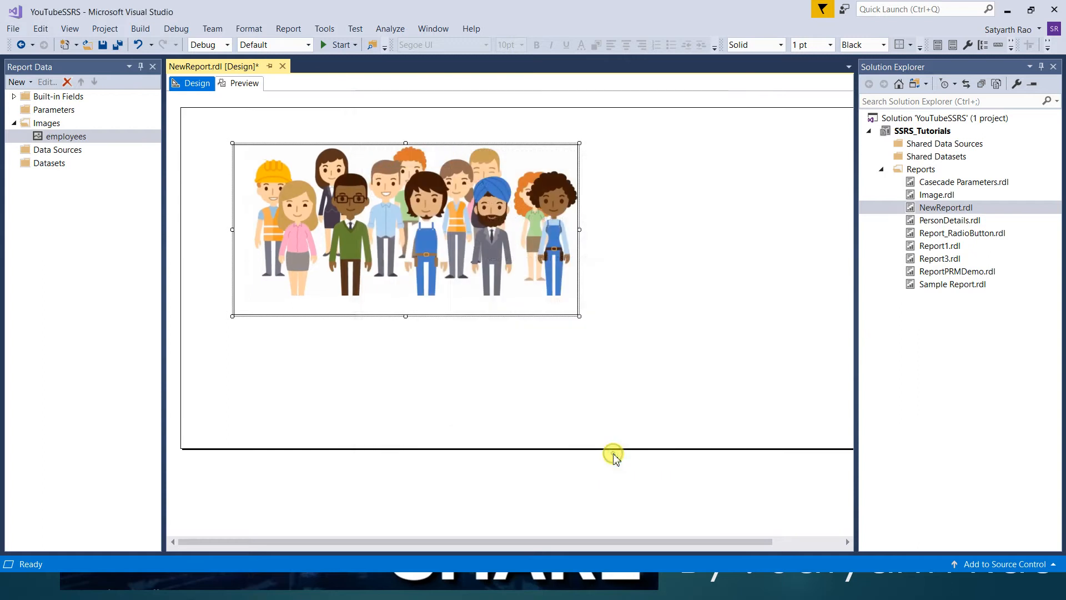
left_click(243, 211)
left_click(209, 84)
left_click(239, 84)
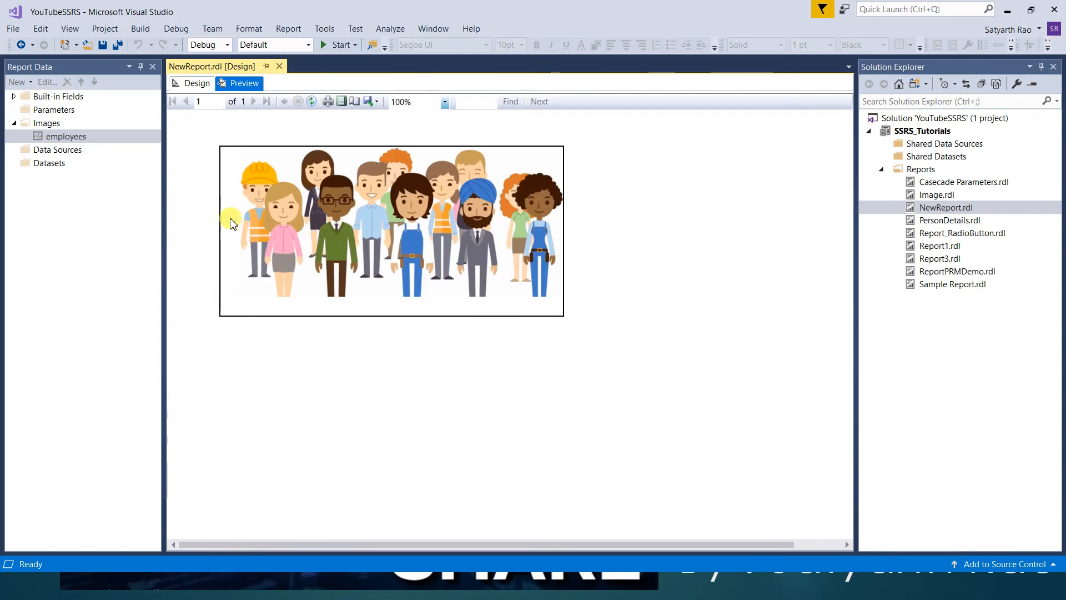
left_click(196, 84)
Set the Employee image's right, top and bottom padding to 20pt each and preview the report
left_click(298, 244)
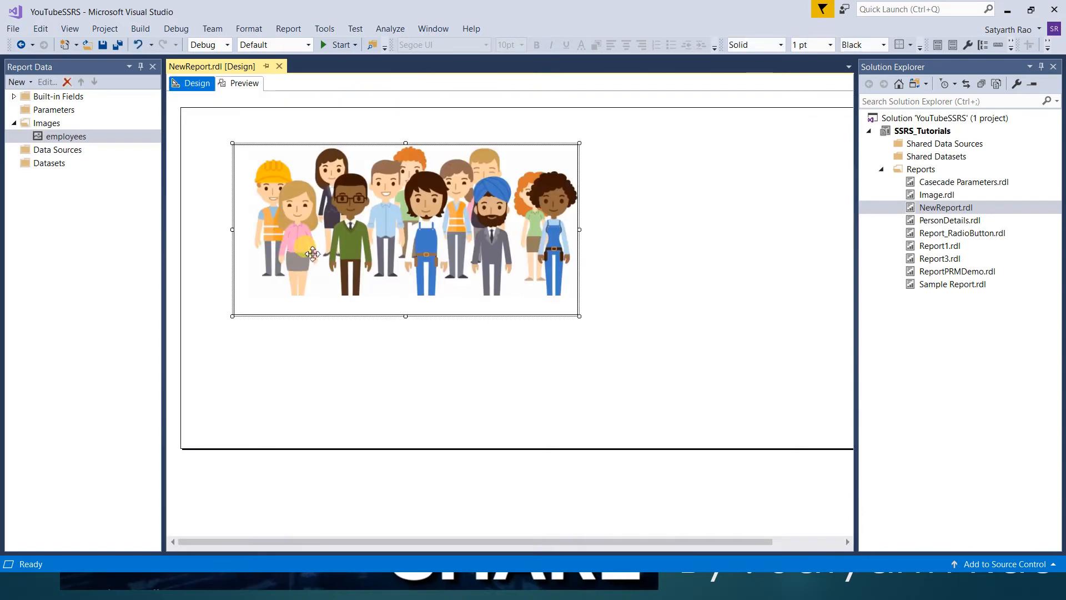
right_click(313, 254)
left_click(356, 357)
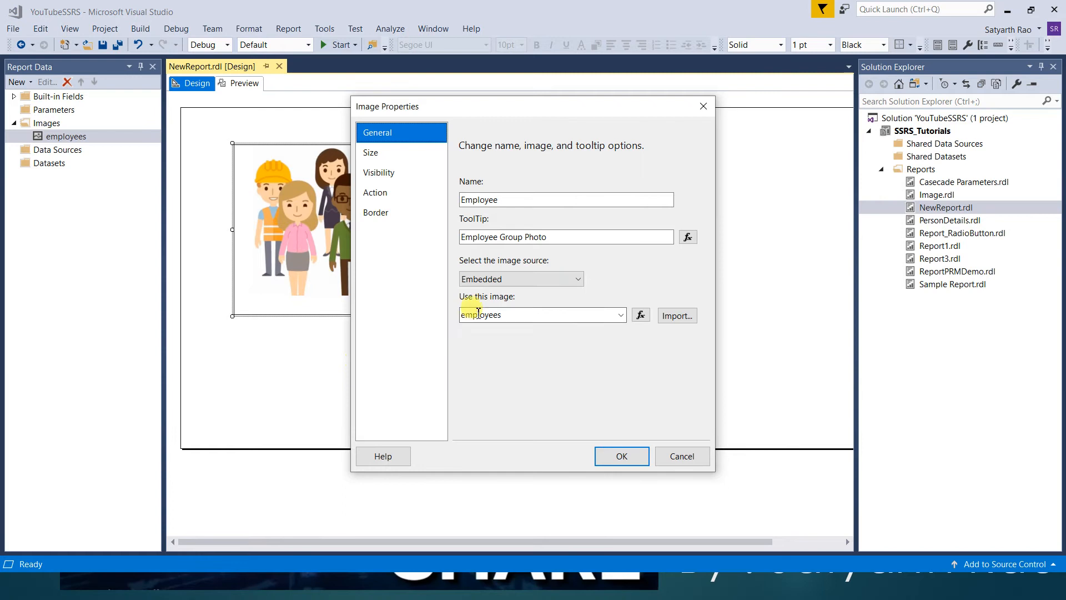
left_click(379, 158)
left_click_drag(691, 289, 686, 330)
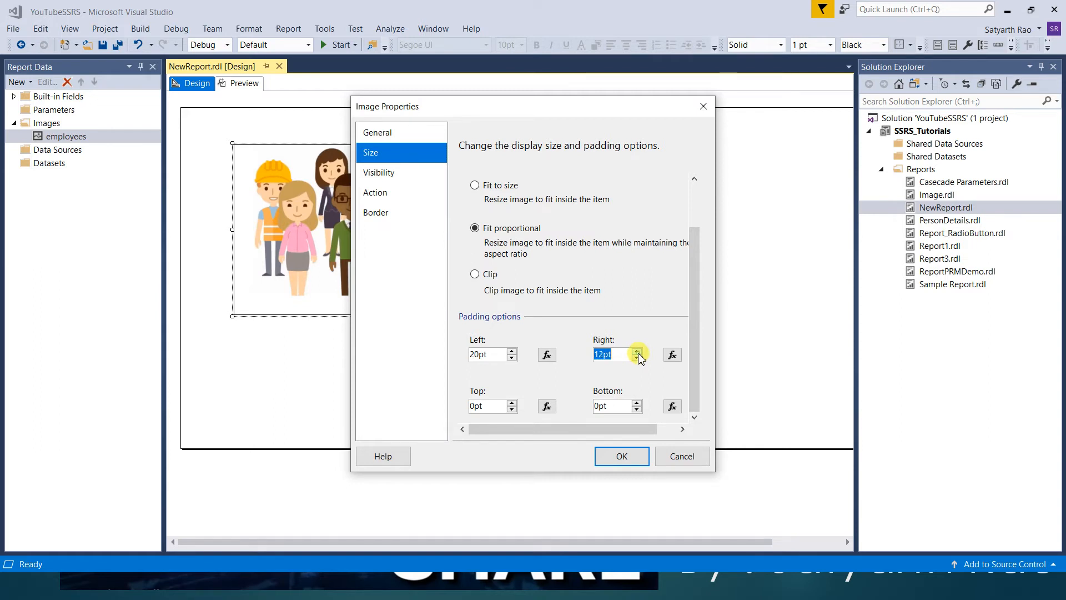
left_click(638, 352)
left_click(638, 352)
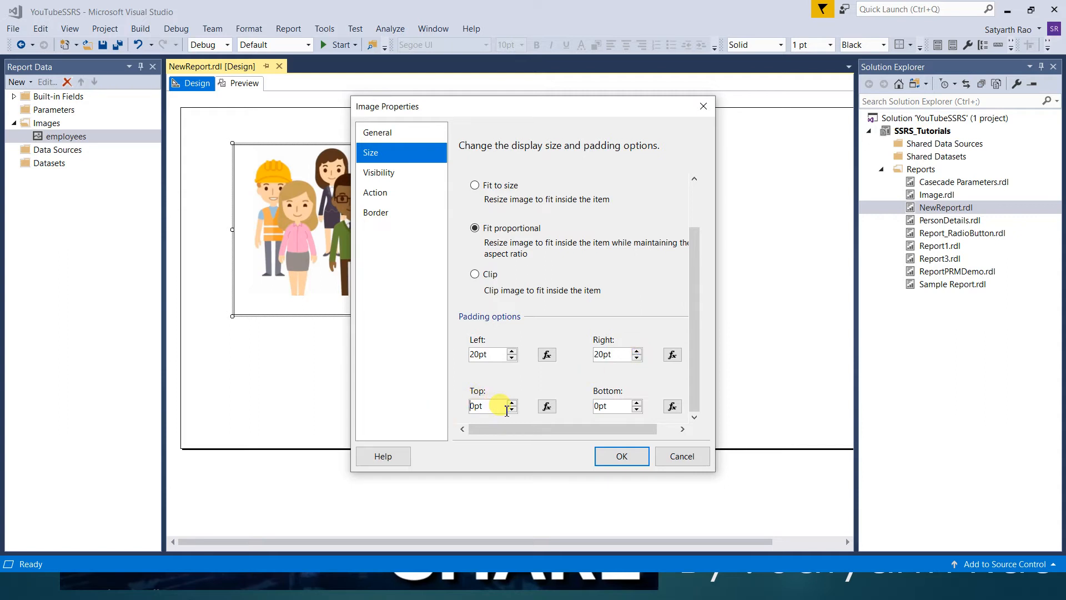
type("2")
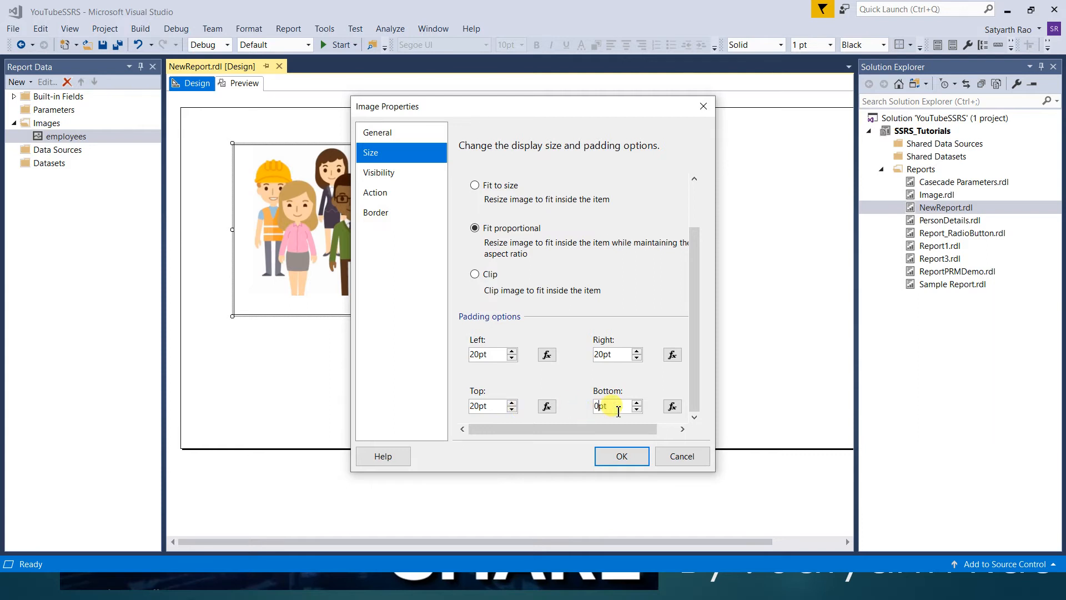
left_click(622, 455)
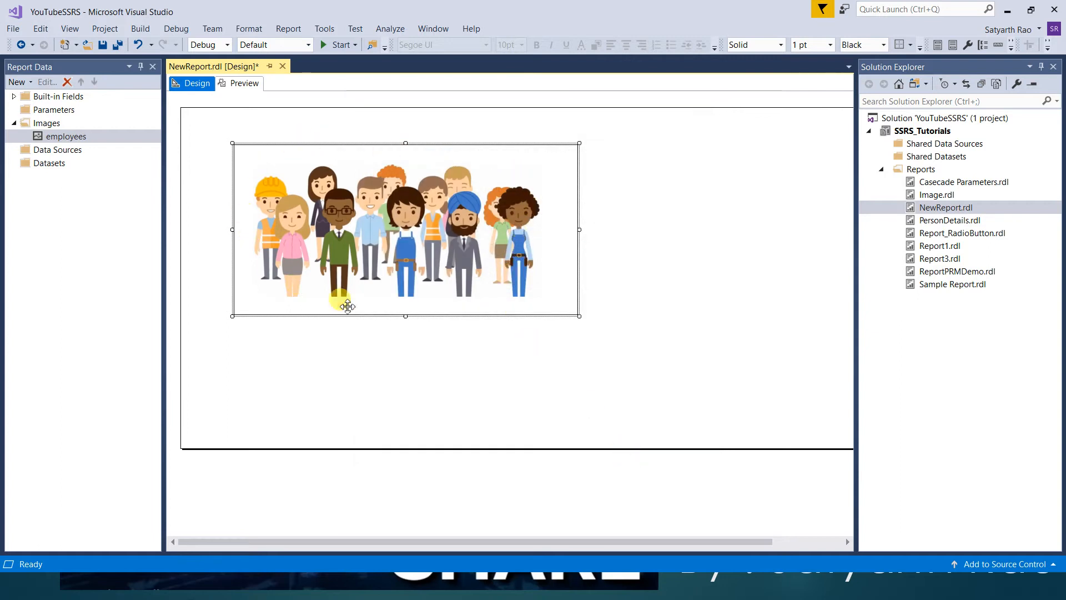
left_click(244, 85)
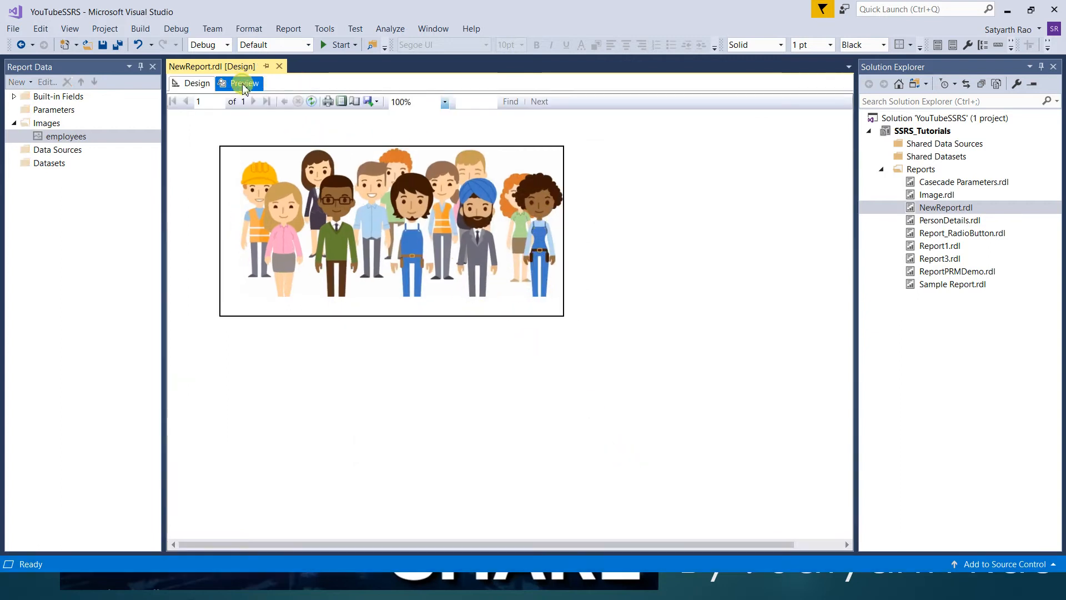
Reset the Employee image's left, right, top and bottom padding to 0pt
left_click(186, 84)
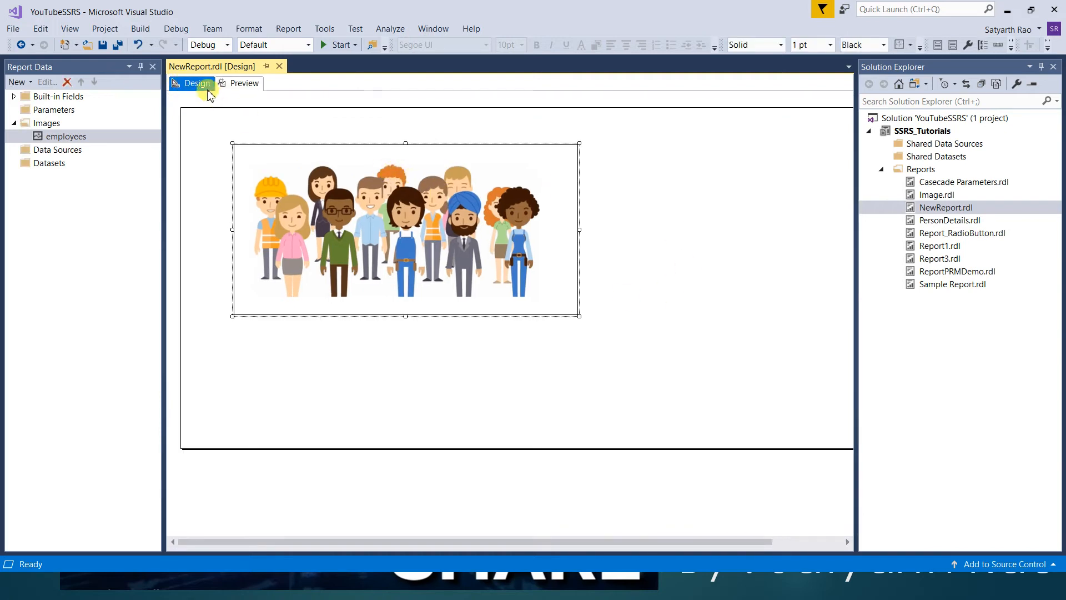
right_click(303, 181)
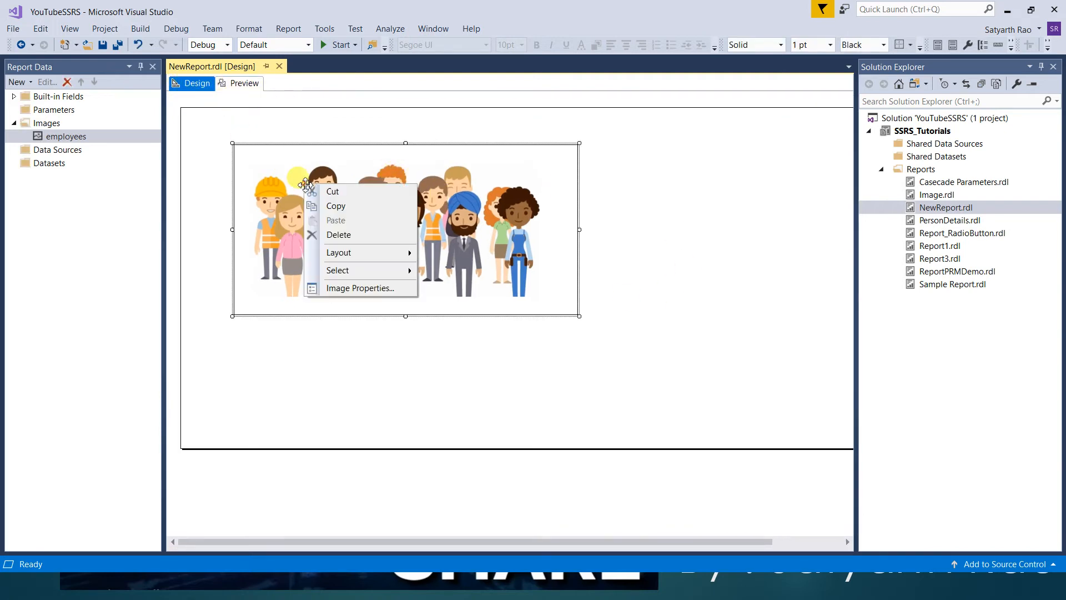
left_click(345, 287)
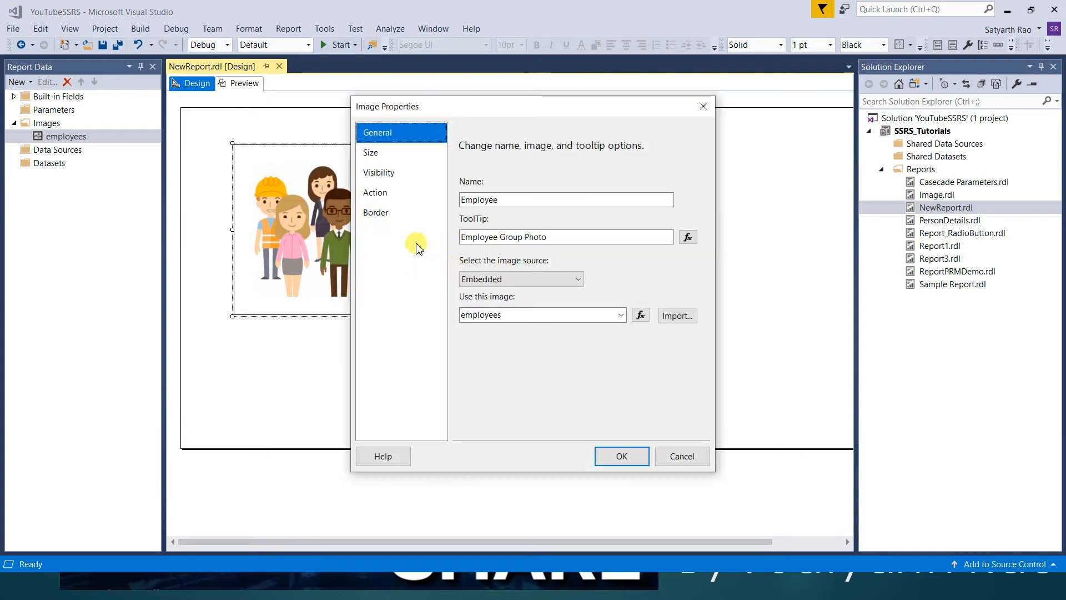
left_click(382, 153)
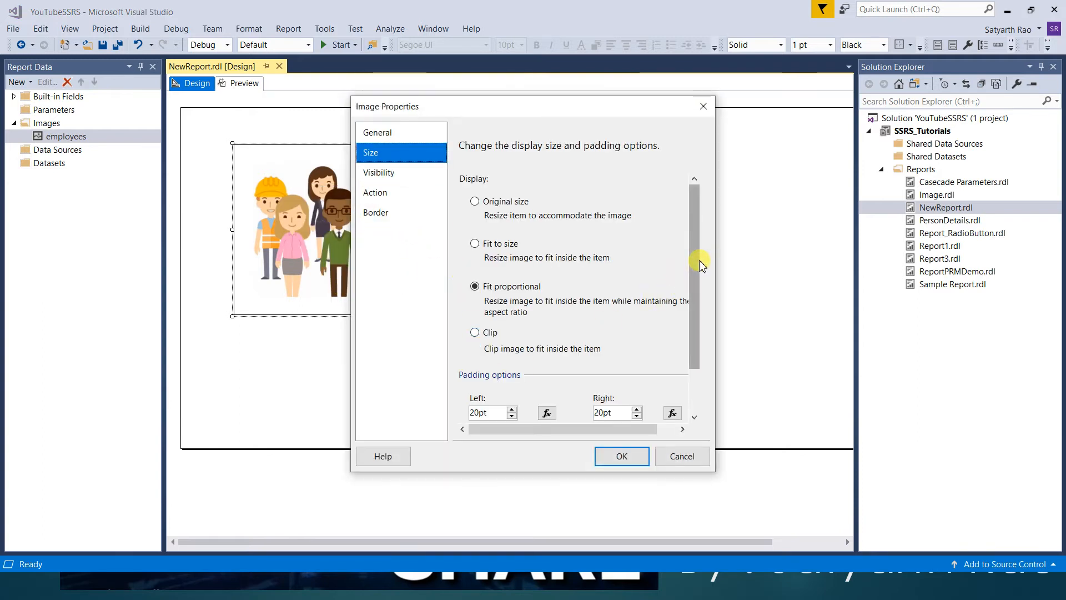
left_click_drag(697, 267, 697, 328)
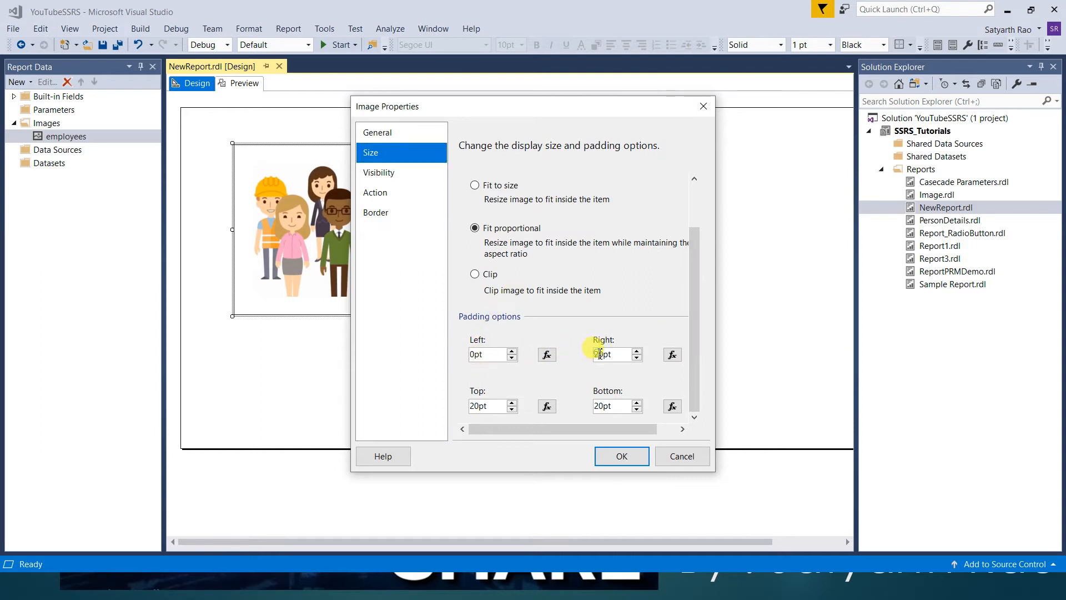
key("BackSpace")
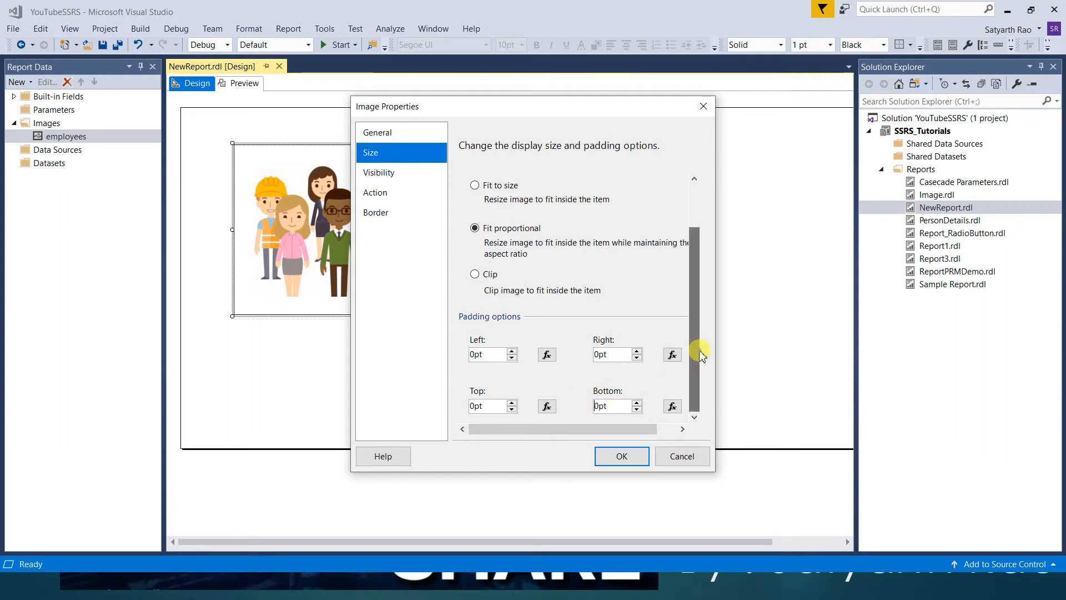
left_click(621, 457)
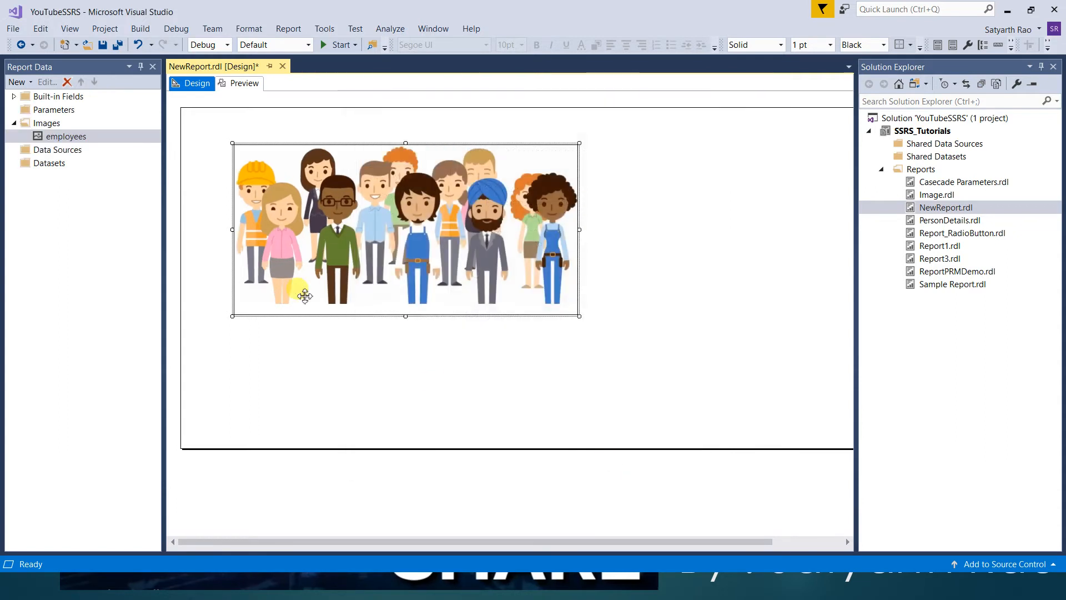
Try to change the Employee image's border color to Red through its image properties
right_click(351, 188)
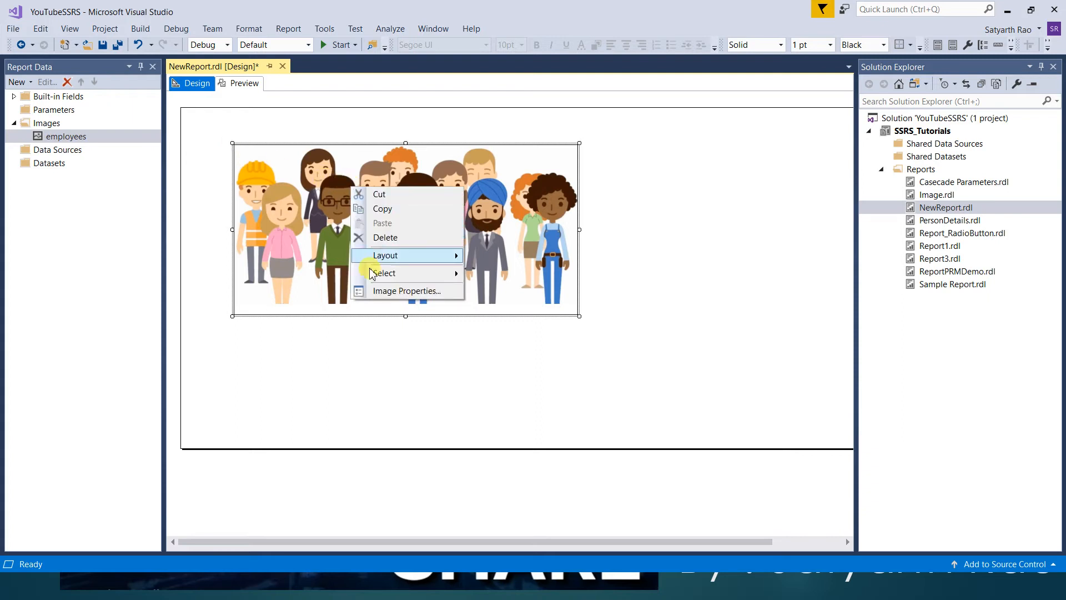
left_click(386, 294)
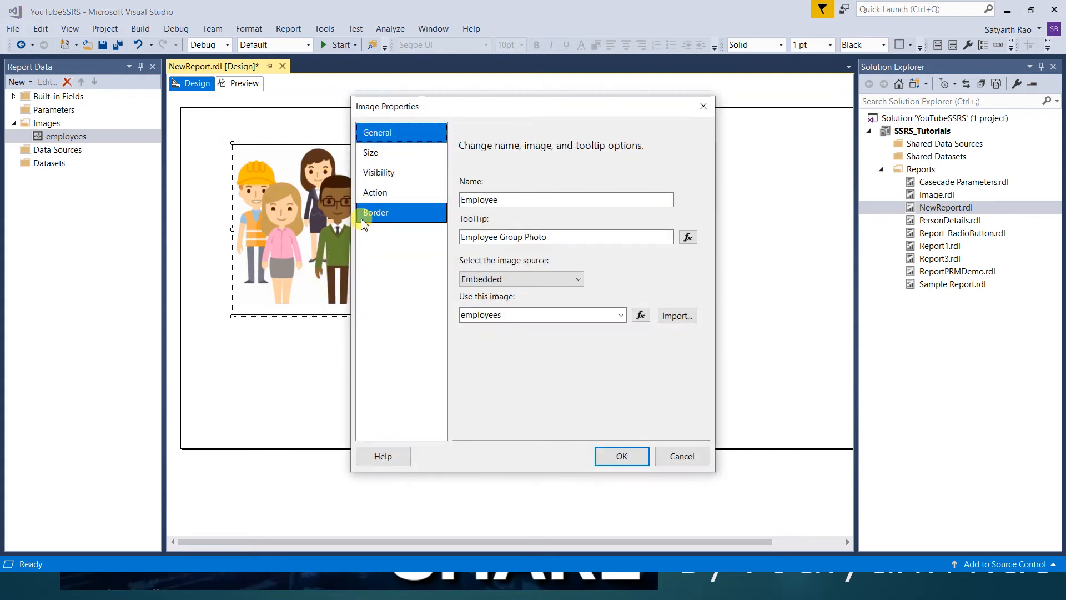
left_click(369, 151)
left_click(373, 132)
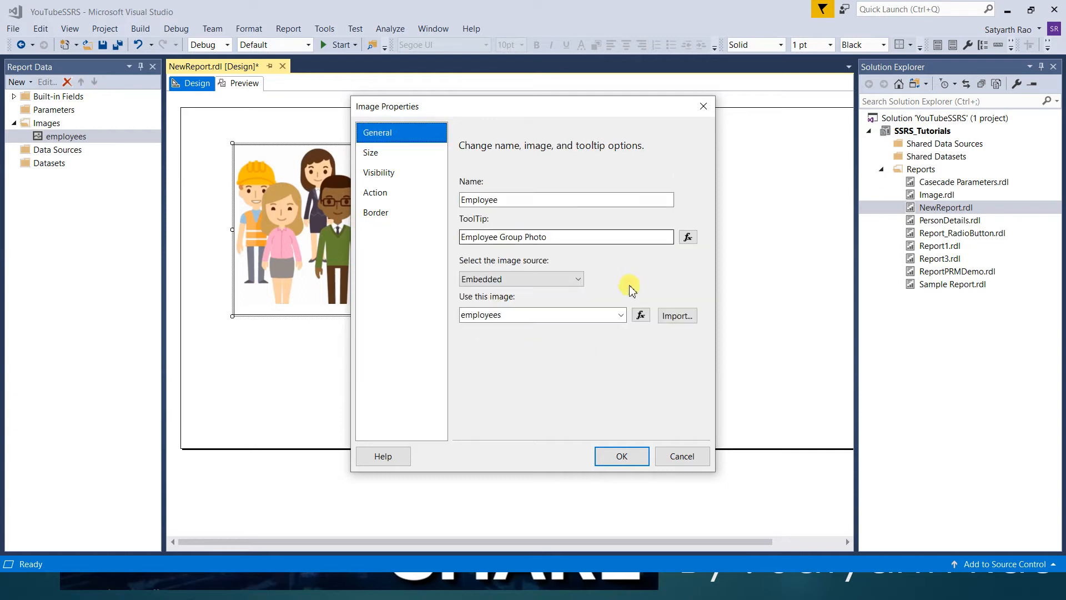
left_click(388, 155)
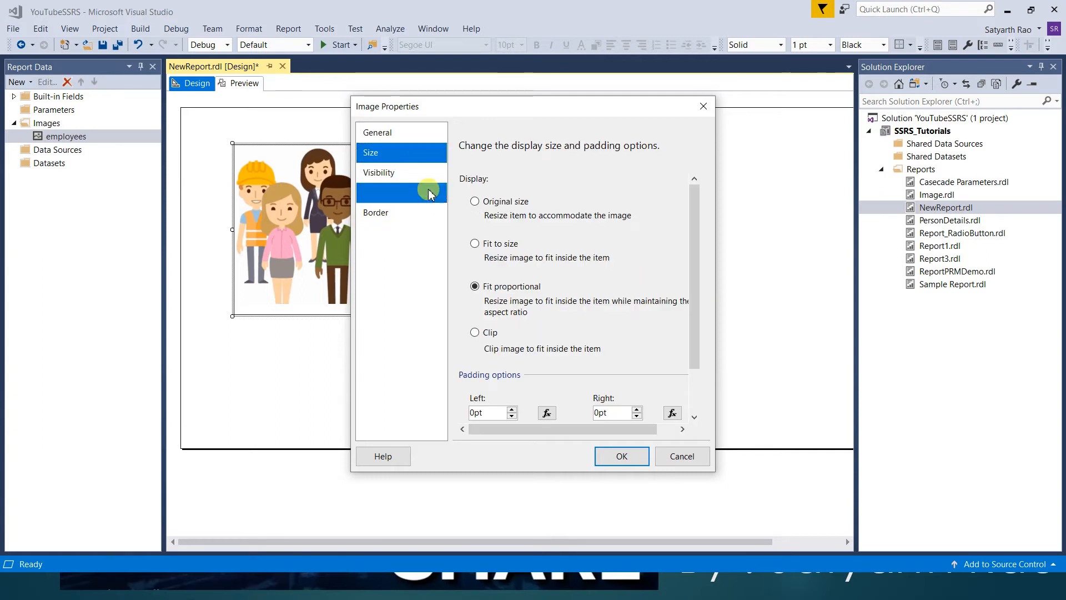
left_click(404, 214)
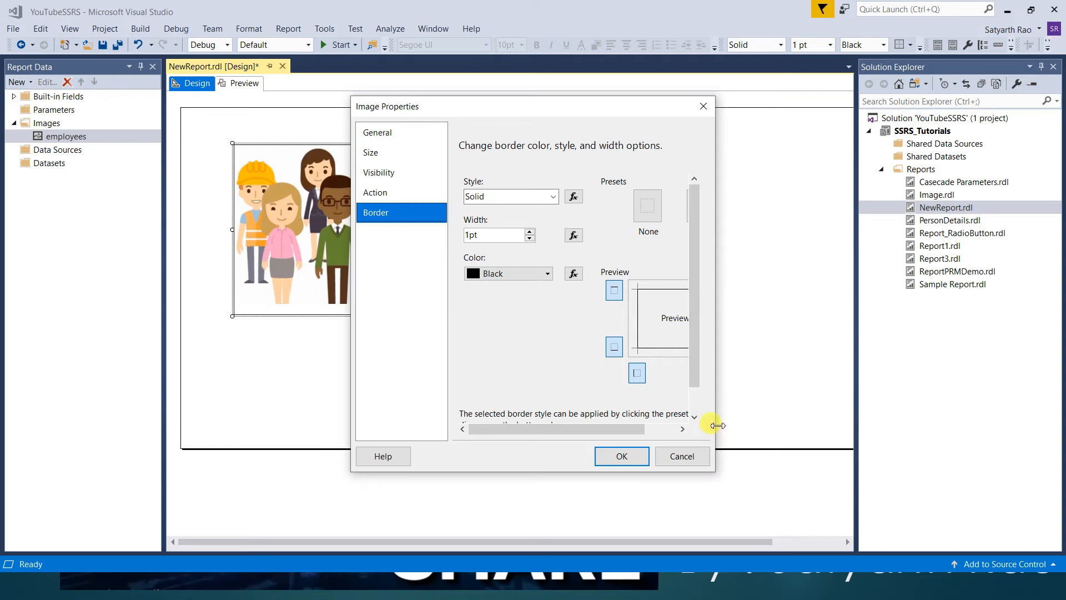
left_click_drag(716, 435, 884, 431)
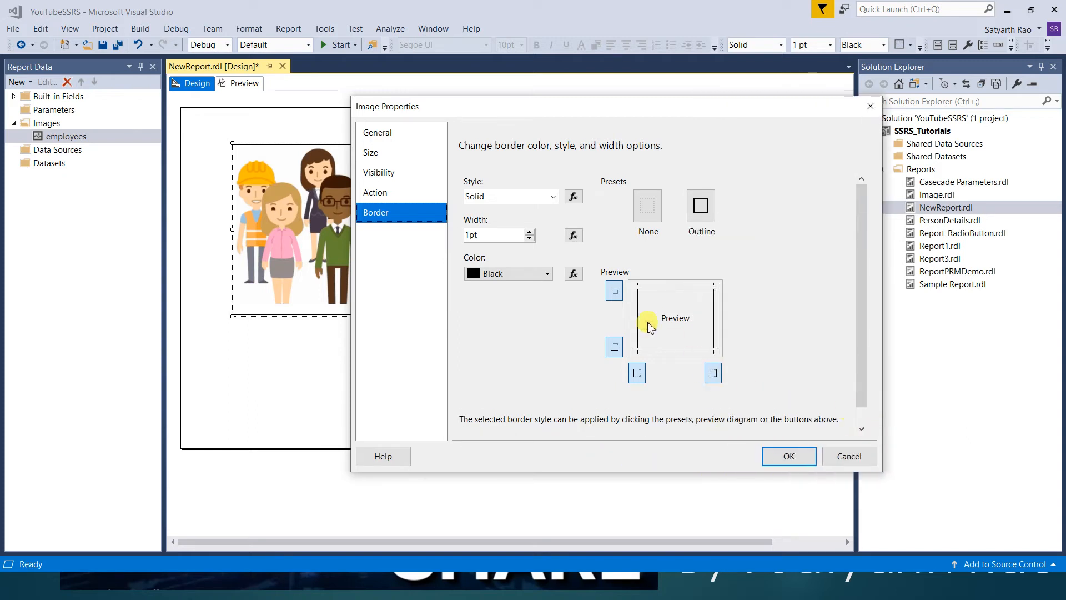
left_click(547, 274)
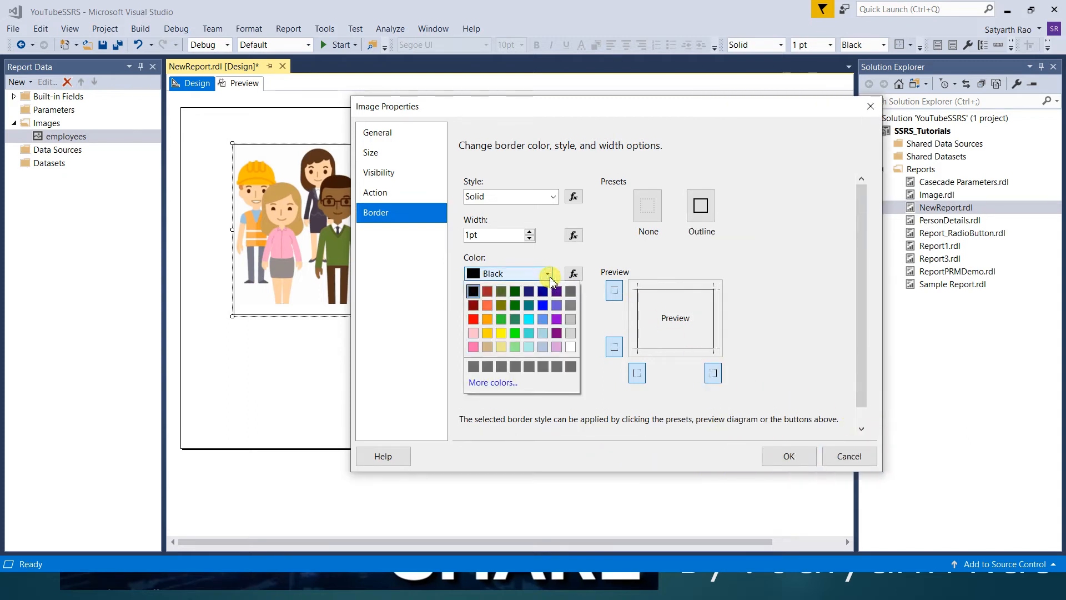
left_click(474, 318)
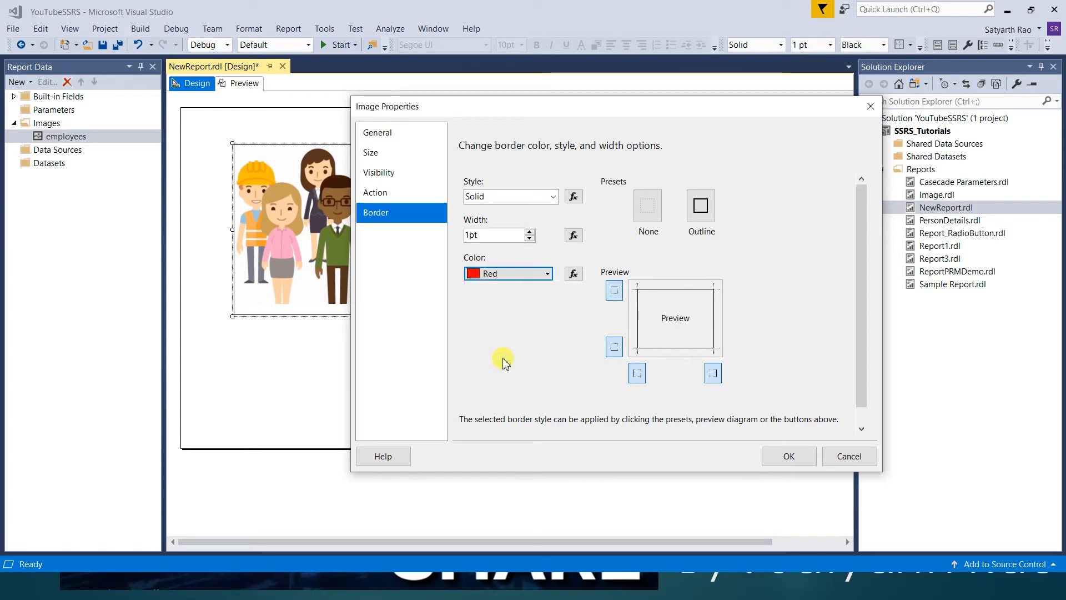
left_click(789, 456)
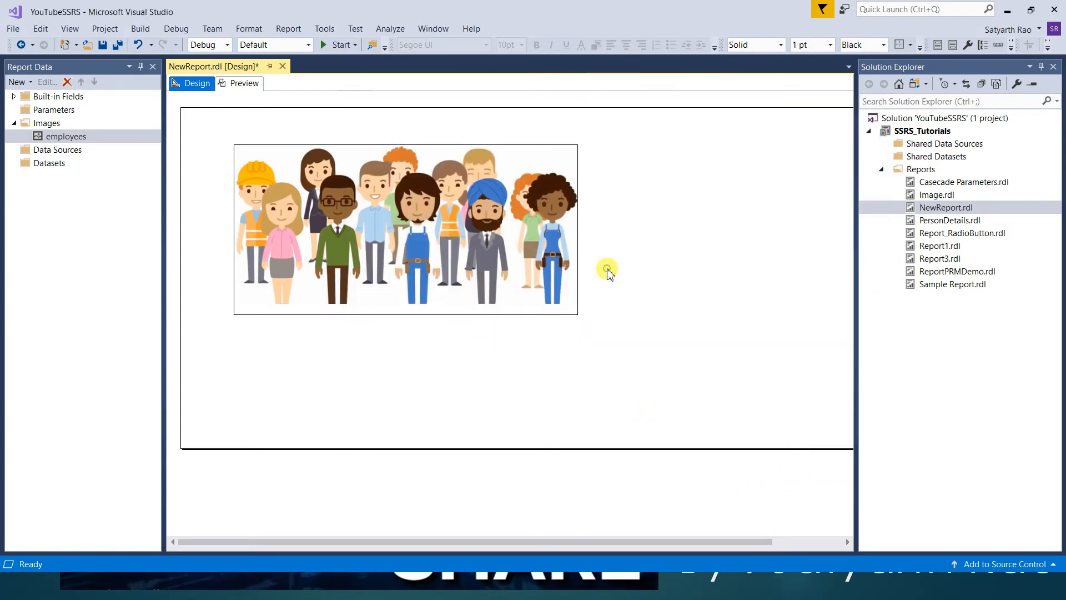
Apply an Orange border color to all four sides of the Employee image and preview the report
right_click(381, 218)
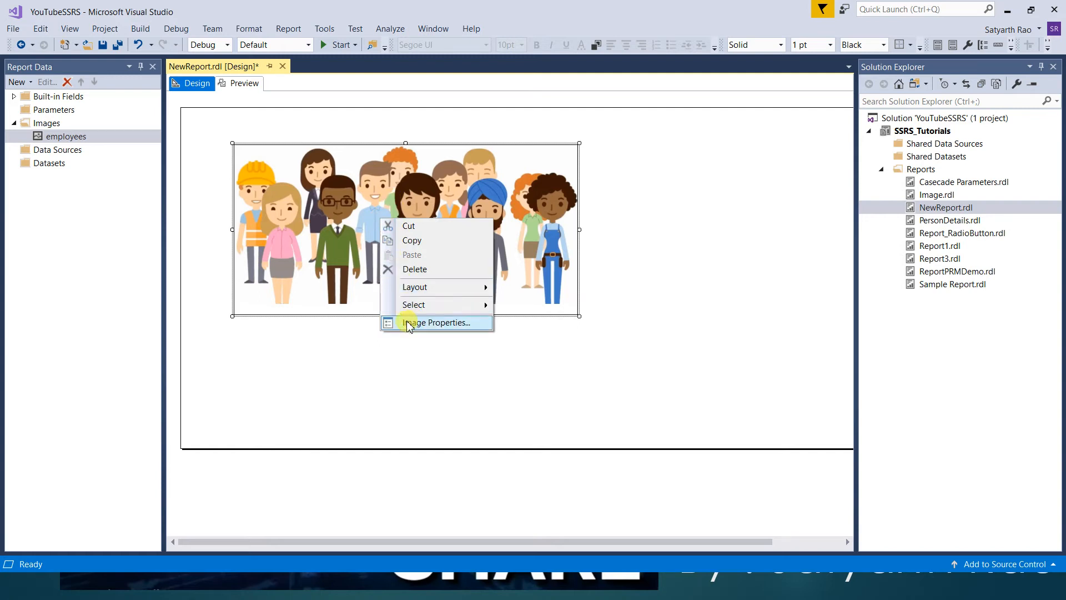
left_click(406, 322)
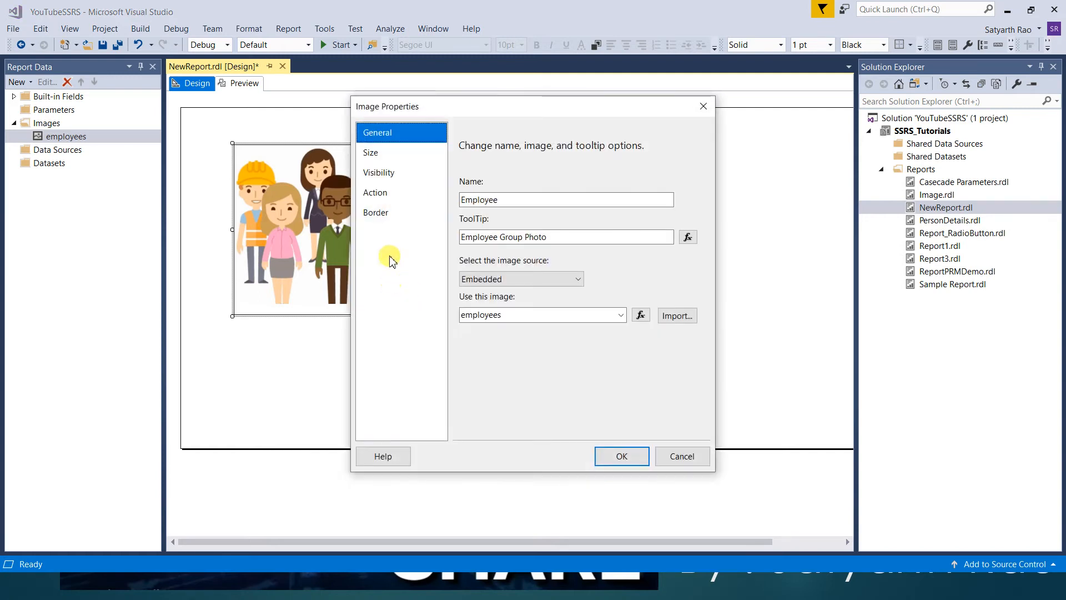
left_click(376, 216)
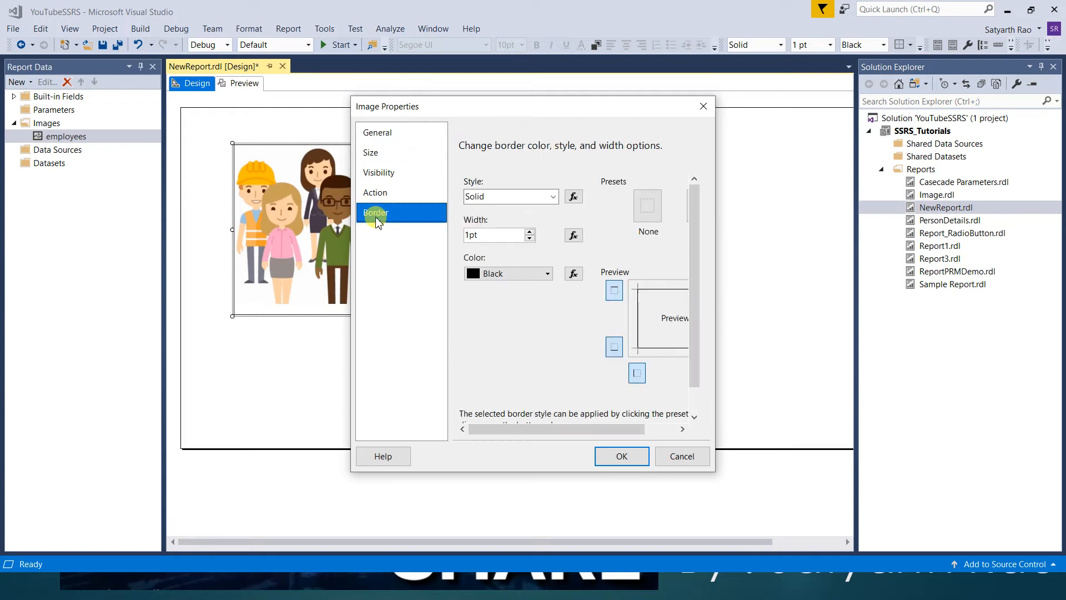
left_click_drag(715, 436, 899, 434)
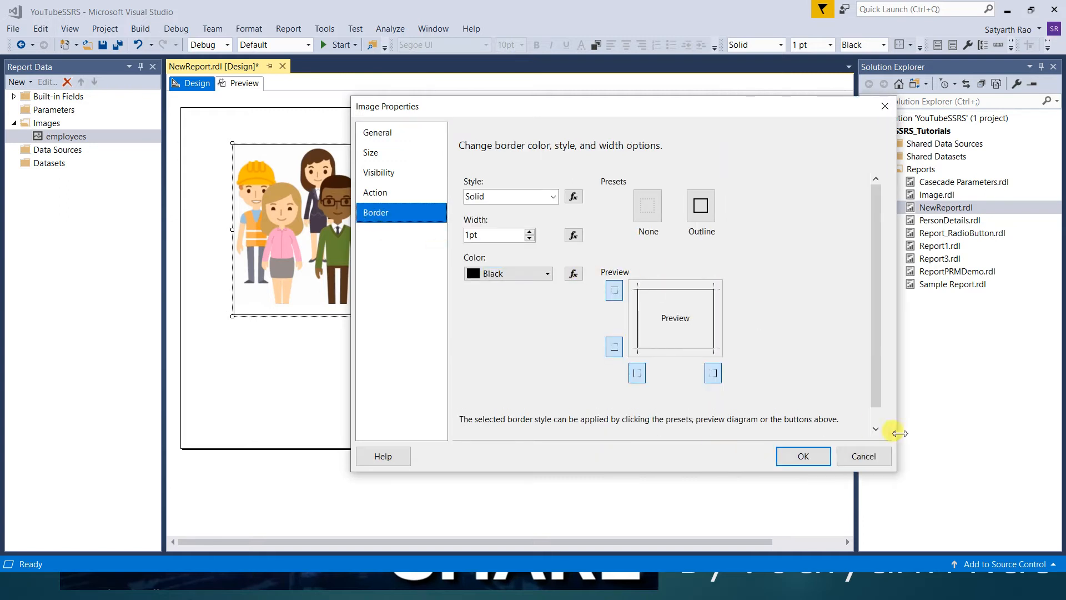
left_click(530, 273)
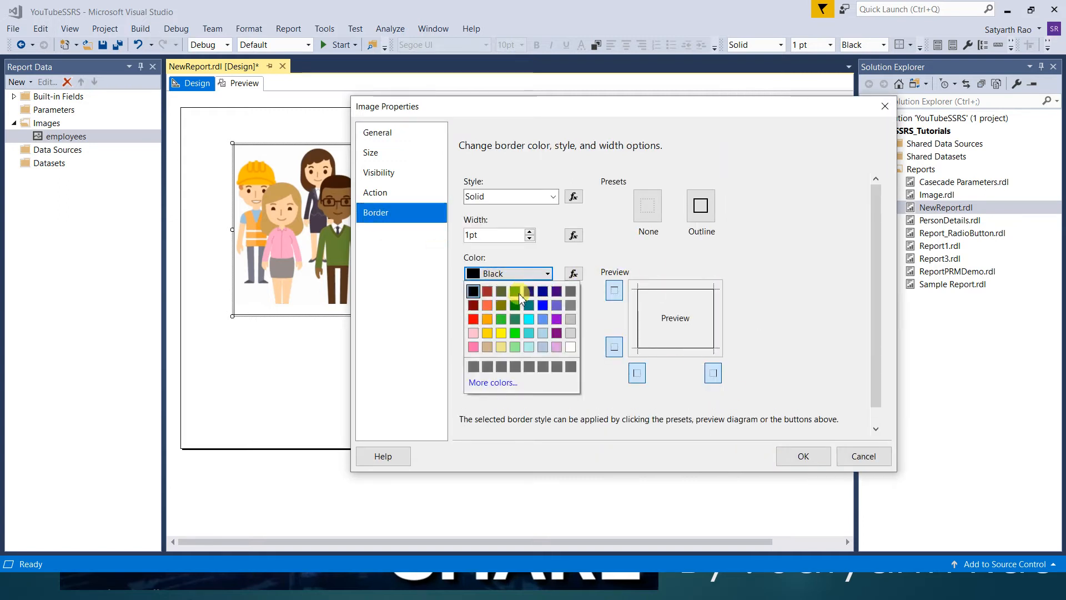
left_click(487, 320)
left_click(614, 348)
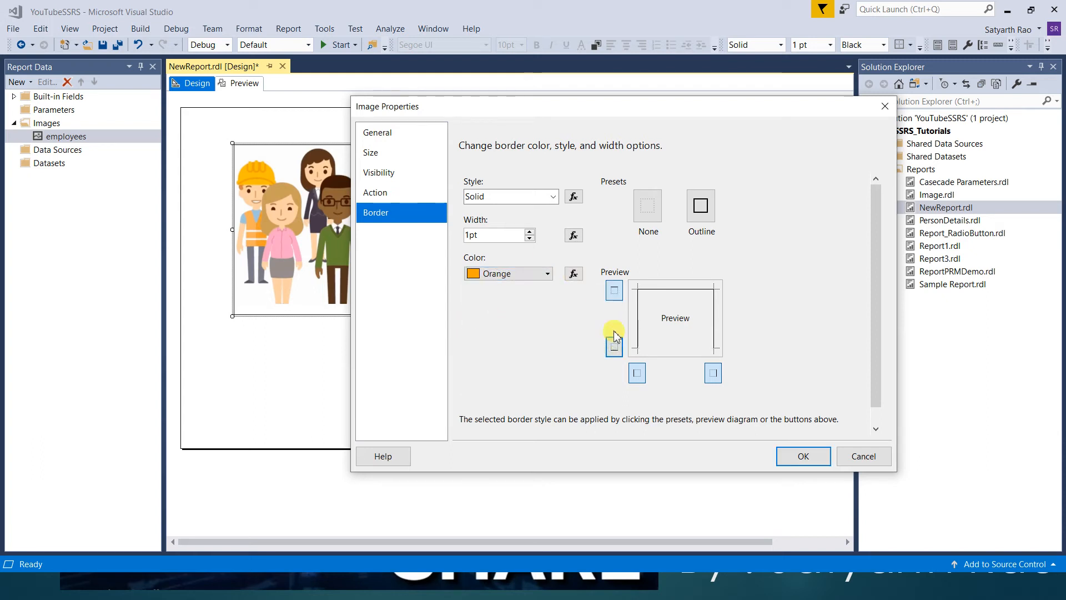
left_click(613, 292)
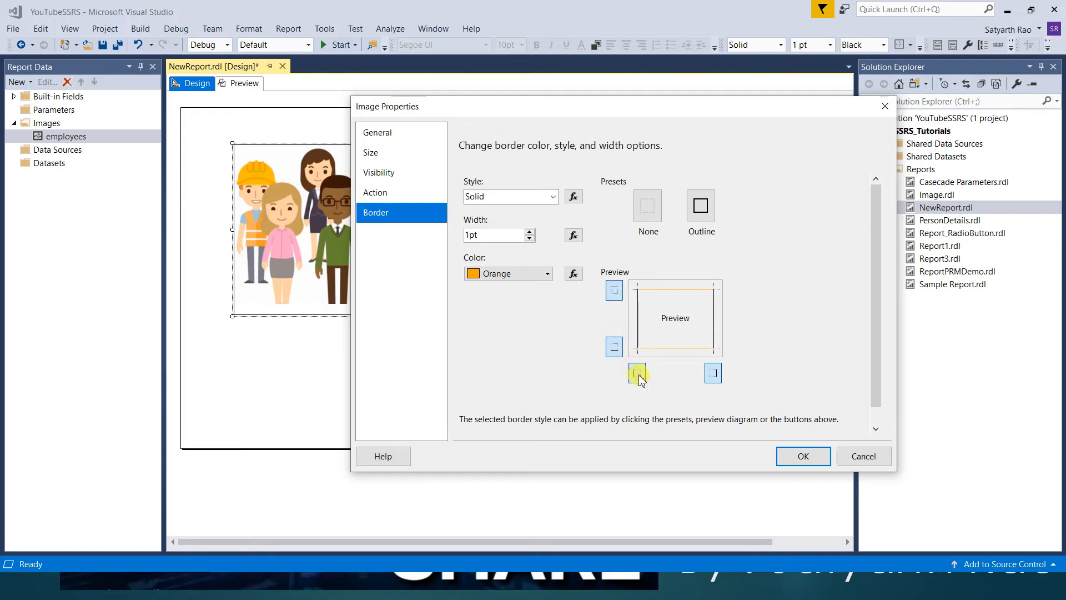
scroll(639, 378, "down", 1)
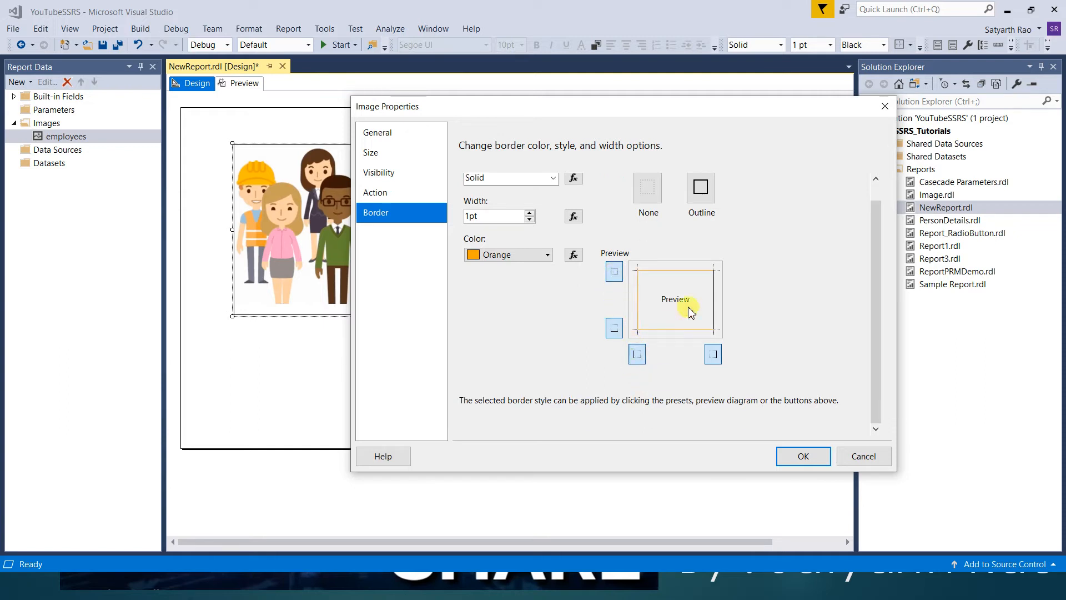
left_click(713, 355)
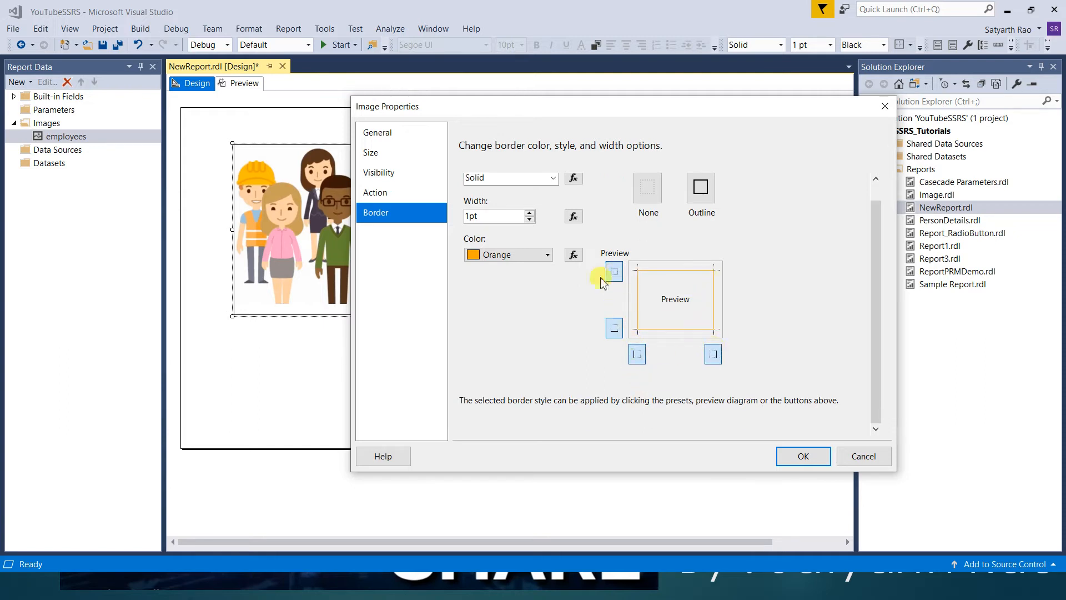
left_click(793, 457)
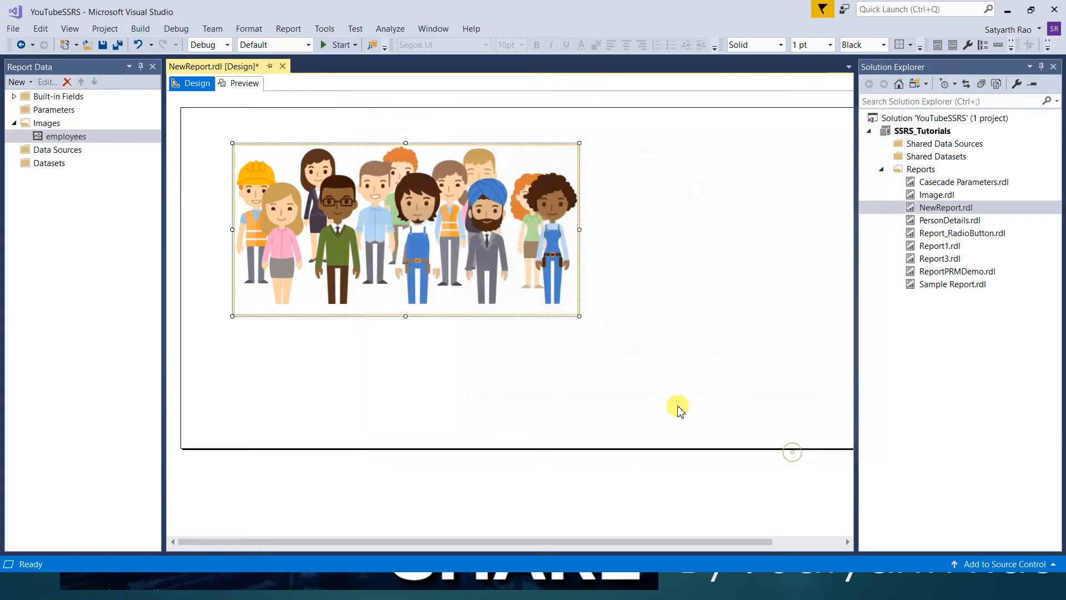
left_click(587, 307)
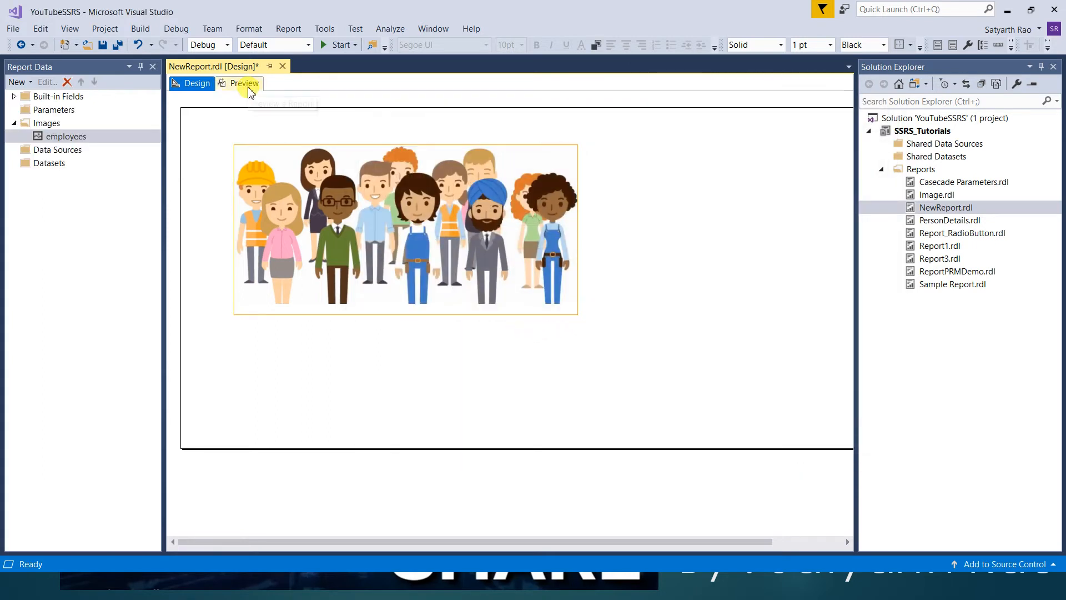
left_click(249, 88)
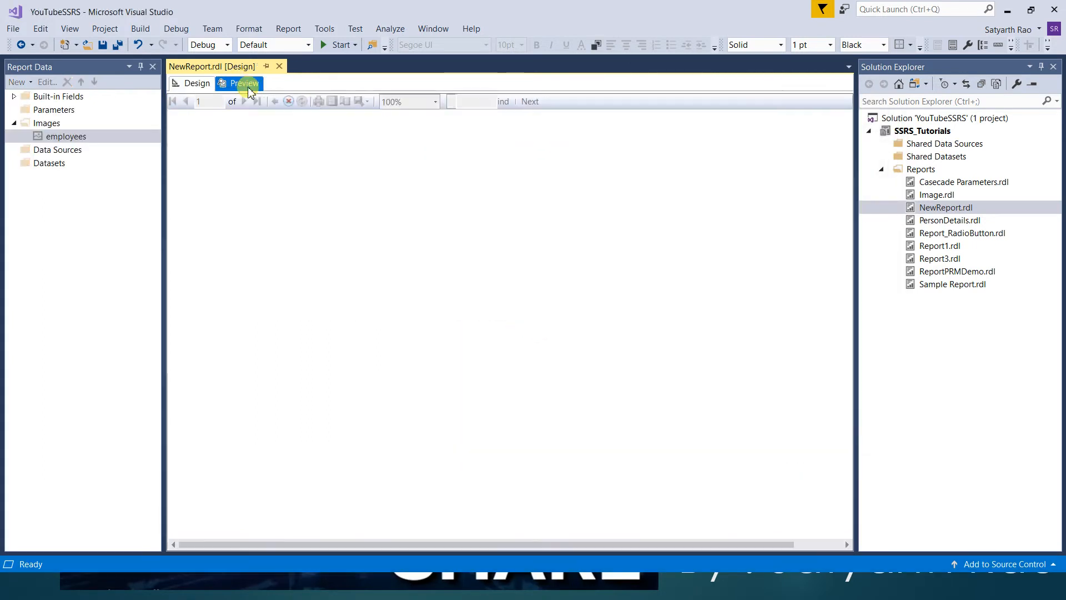
Change only the left and right borders of the Employee image to Red and preview the report
left_click(193, 84)
left_click(334, 181)
right_click(334, 181)
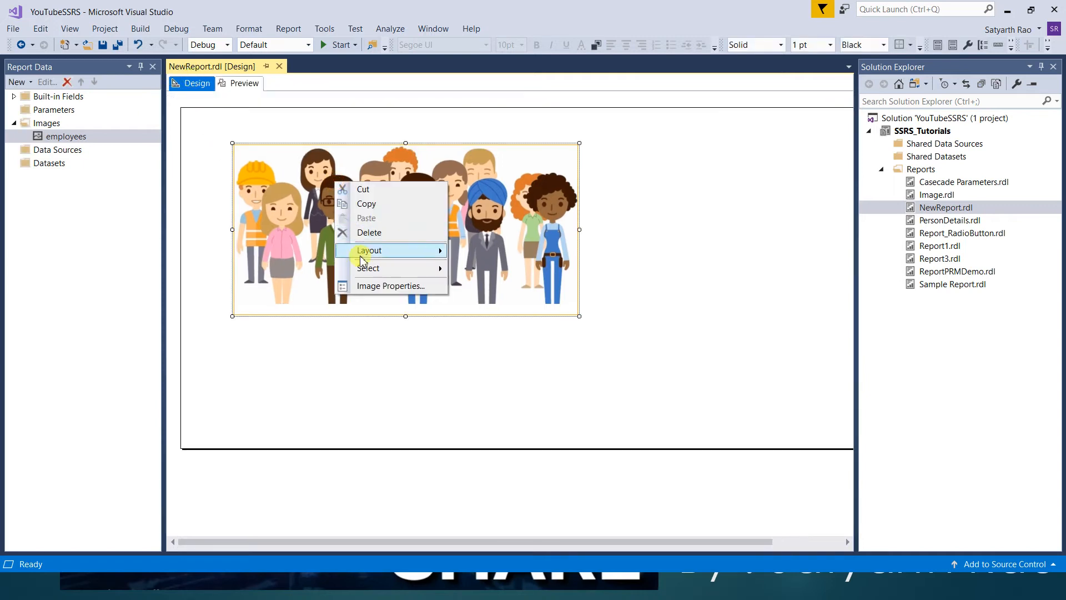
left_click(371, 286)
left_click(375, 212)
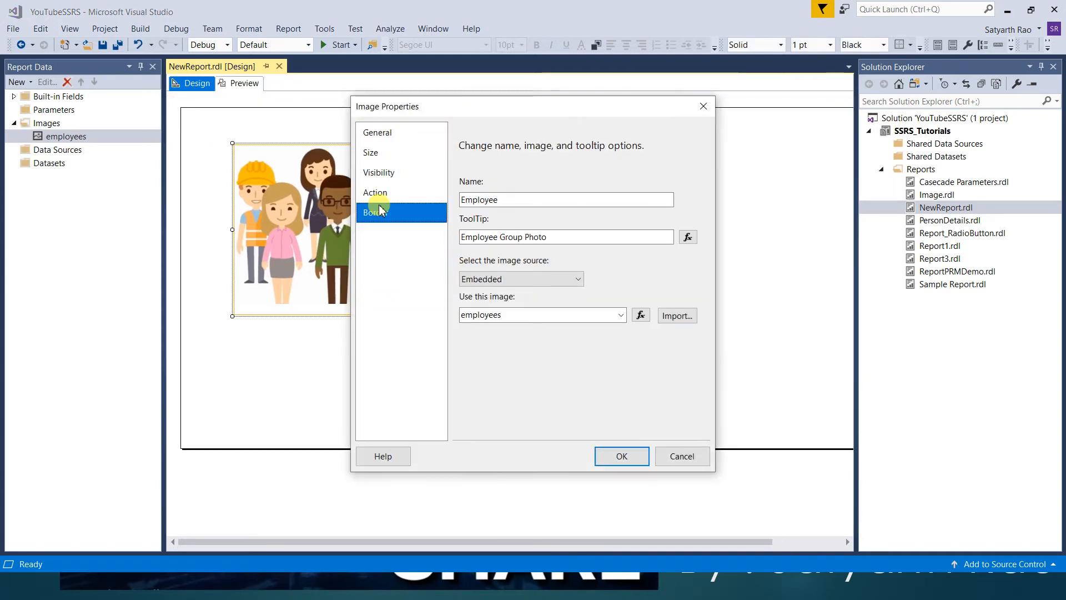
left_click(546, 273)
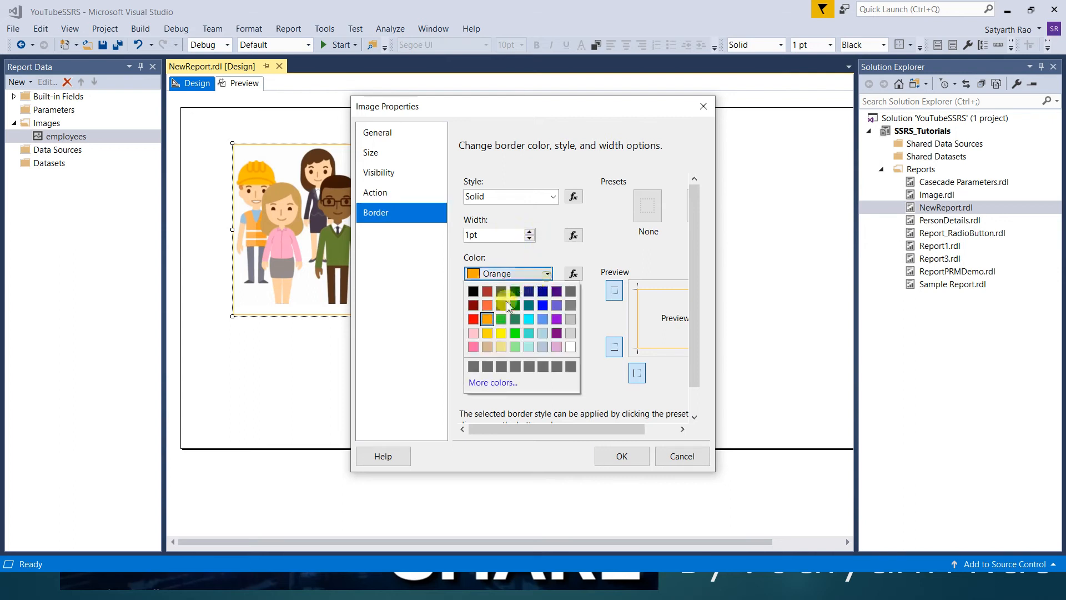
left_click(473, 319)
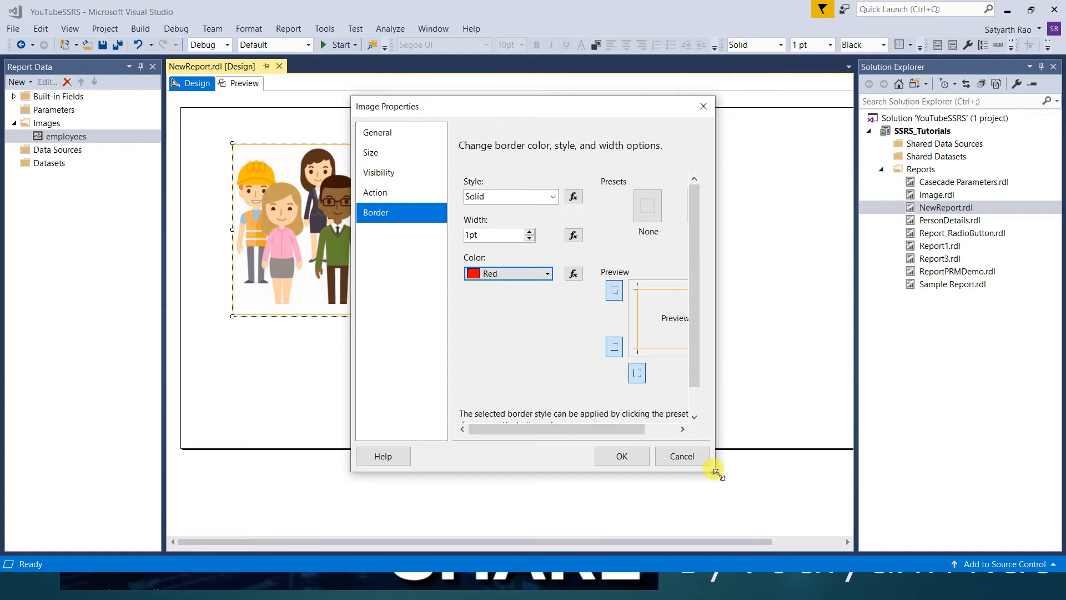
left_click_drag(713, 470, 1005, 520)
left_click(637, 377)
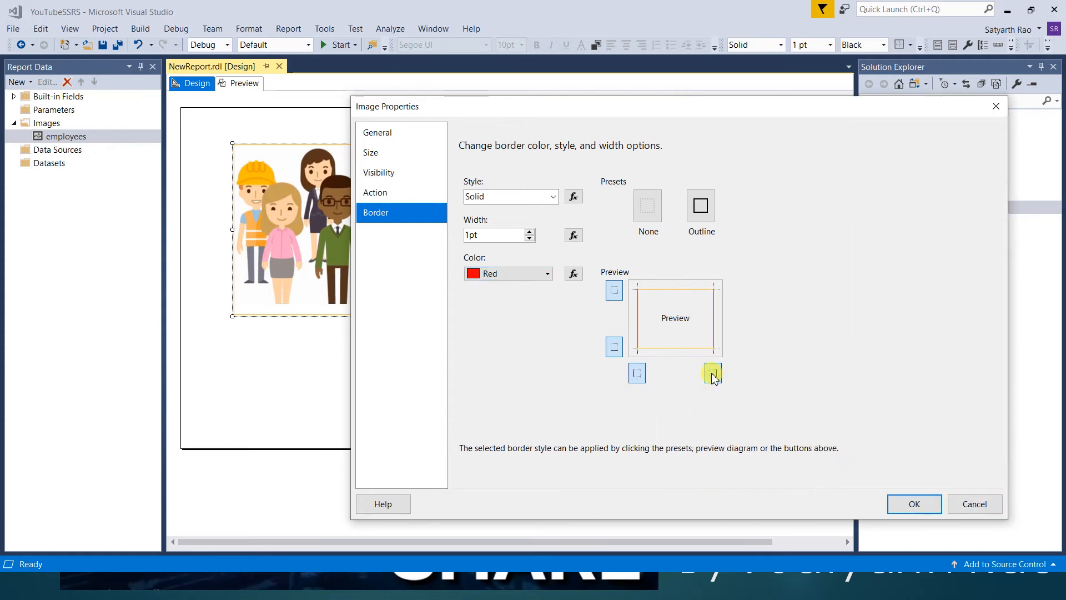
left_click(913, 506)
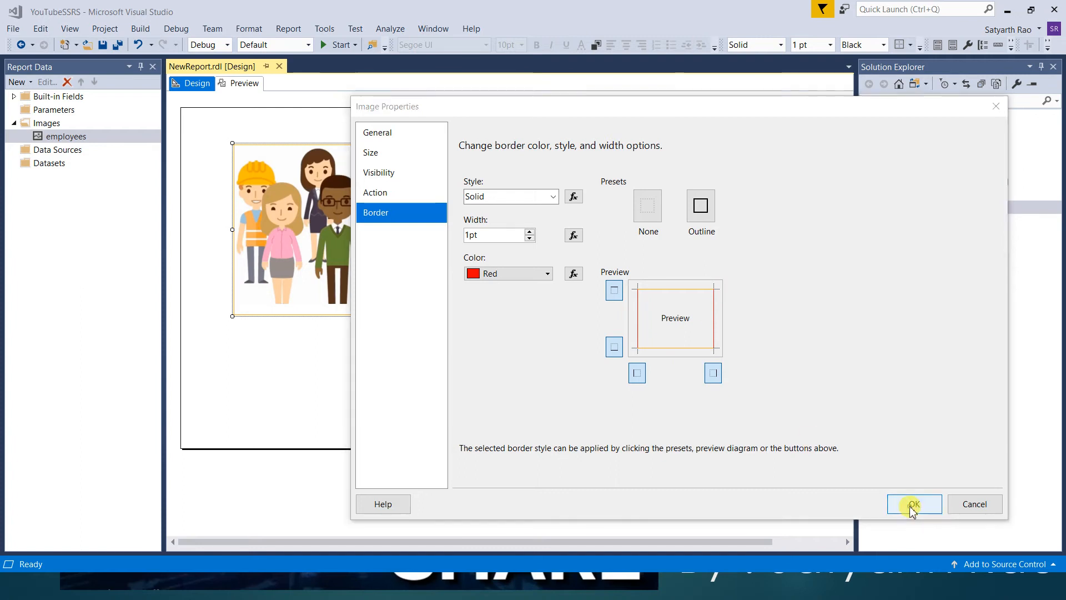
left_click(247, 84)
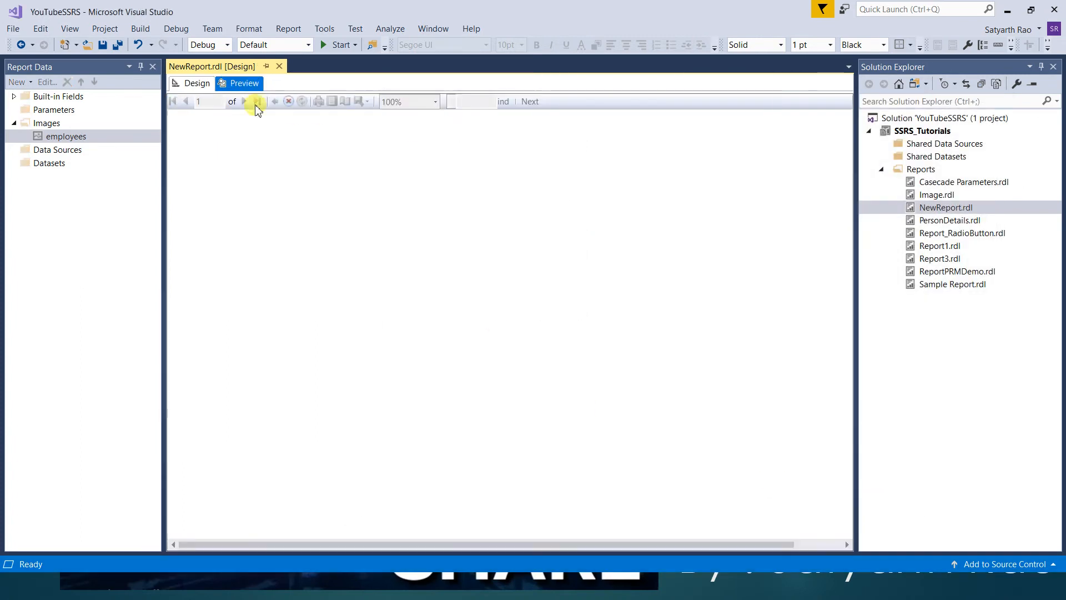
Reopen the Employee image's border settings in the report design and apply a Lime outline to all sides
left_click(192, 83)
left_click(327, 214)
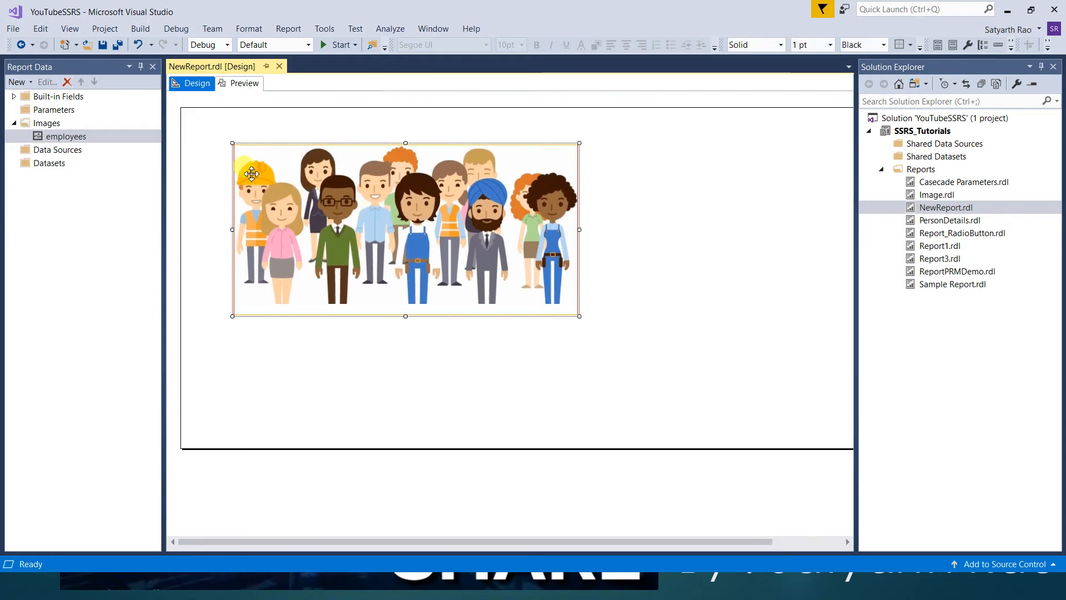
right_click(329, 215)
left_click(376, 317)
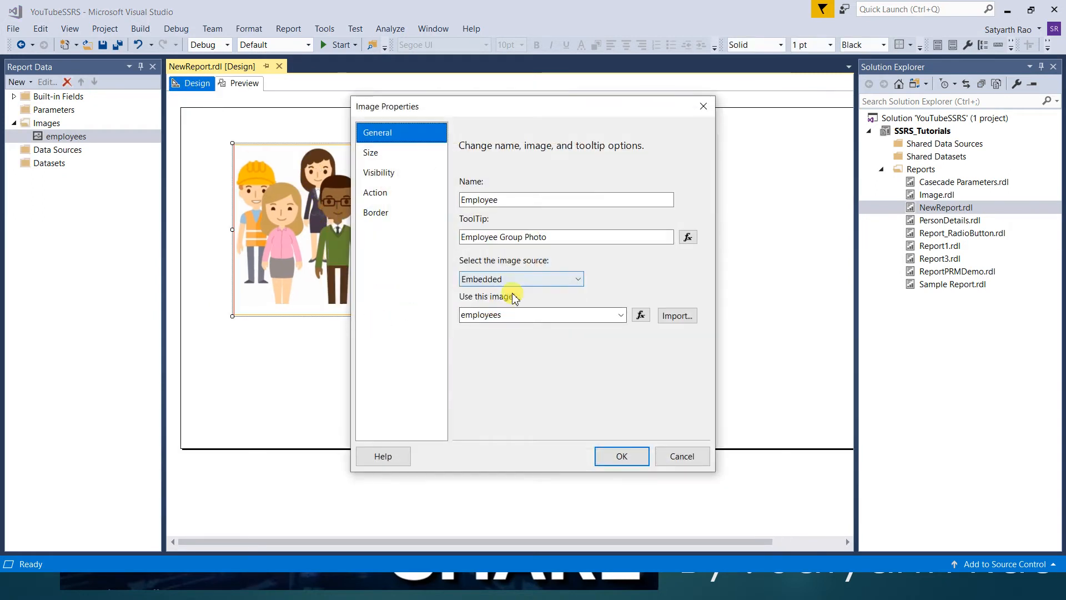
left_click(375, 211)
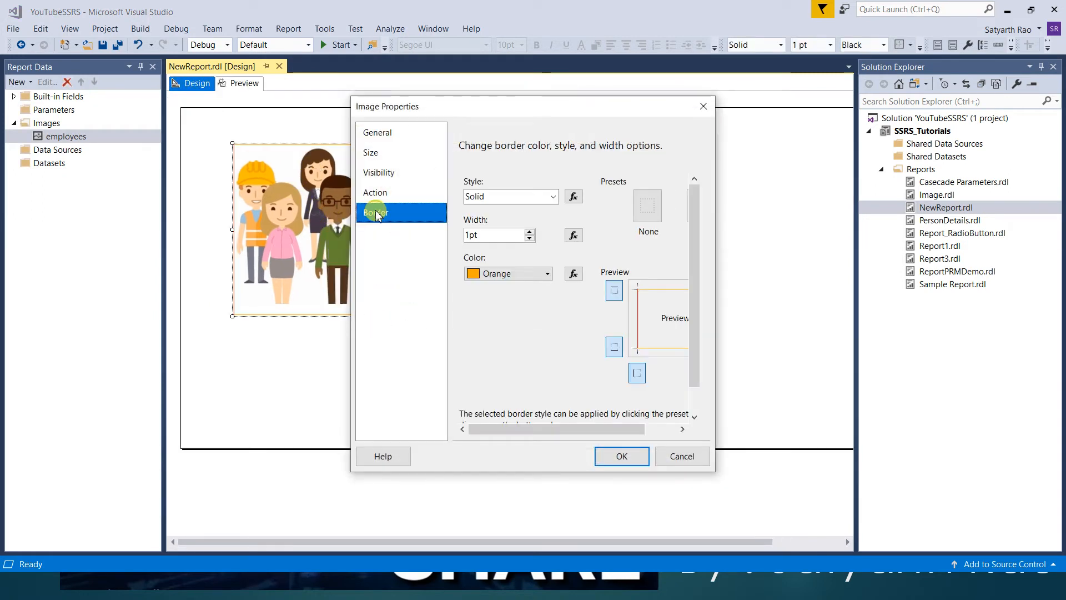
left_click(550, 278)
left_click(517, 334)
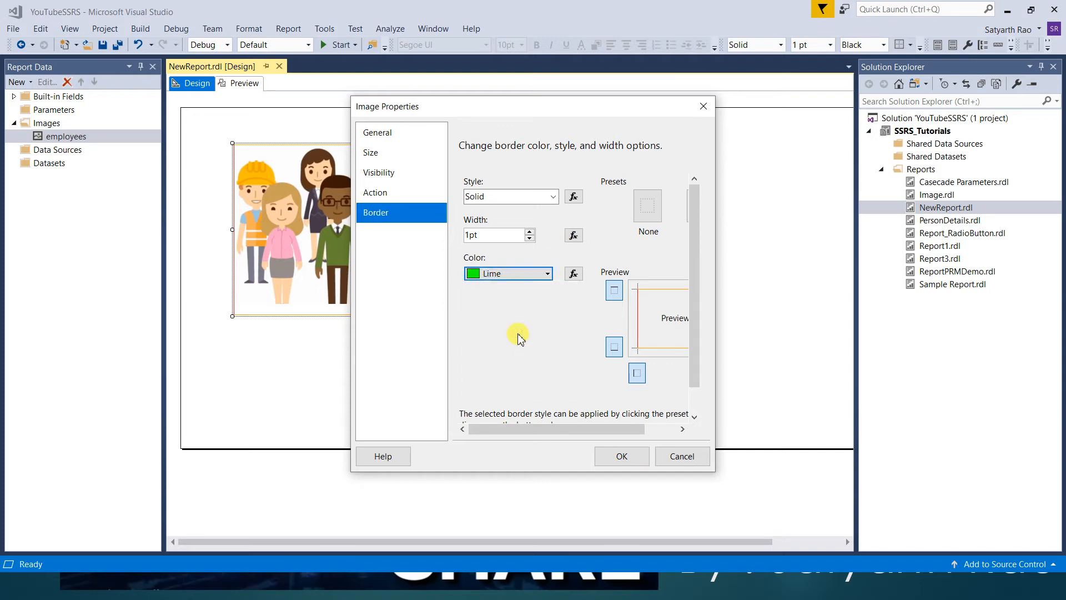
left_click_drag(714, 469, 931, 504)
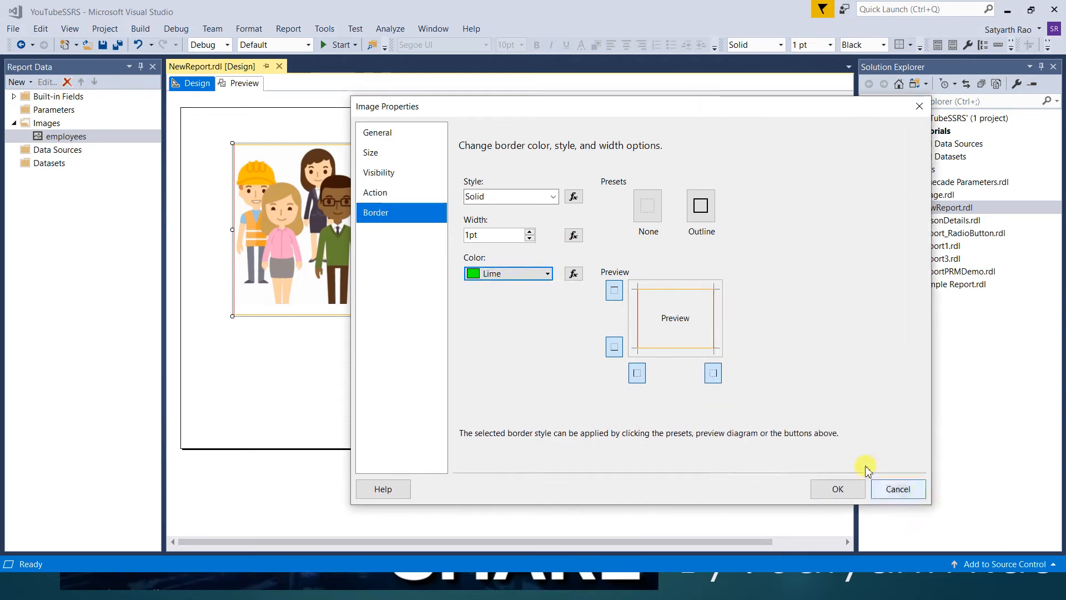
left_click(701, 206)
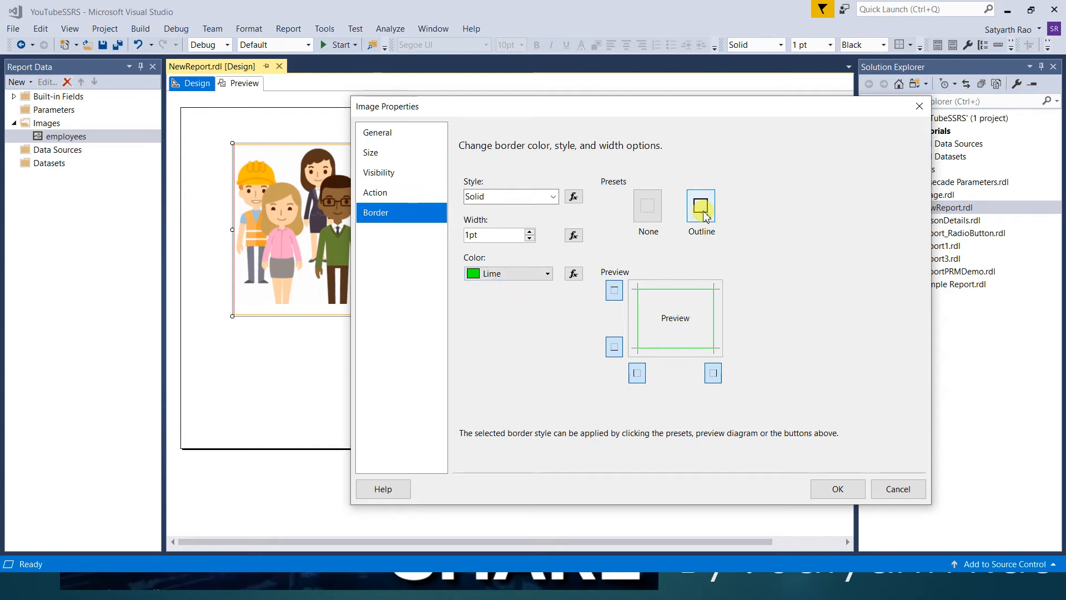
Try an Aqua outline and a Yellow outline on the Employee image's border using the Outline preset
left_click(549, 273)
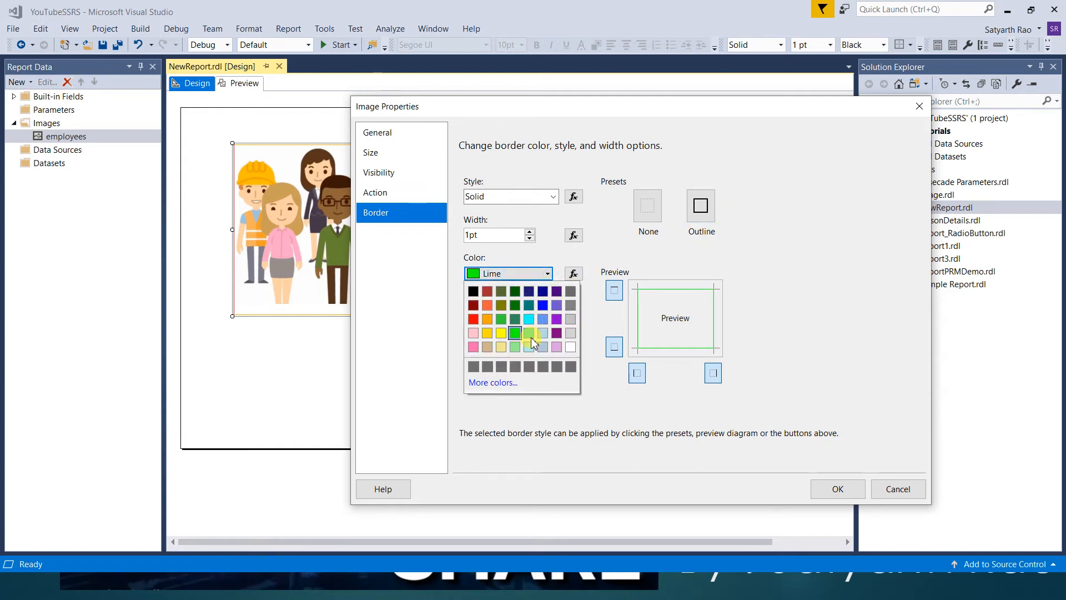
left_click(529, 319)
left_click(701, 206)
left_click(532, 273)
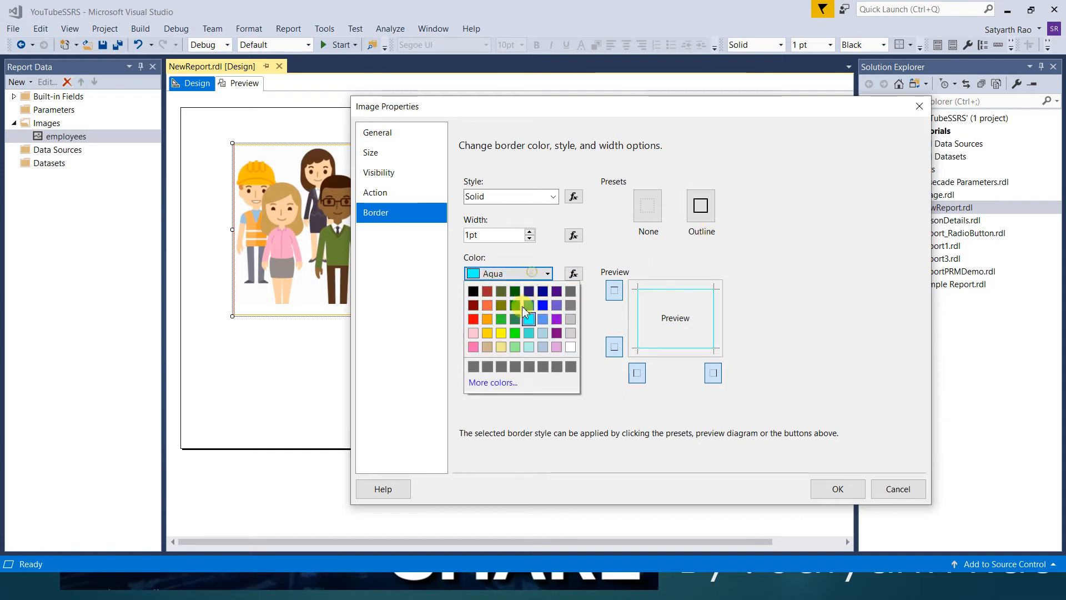
left_click(500, 333)
left_click(701, 207)
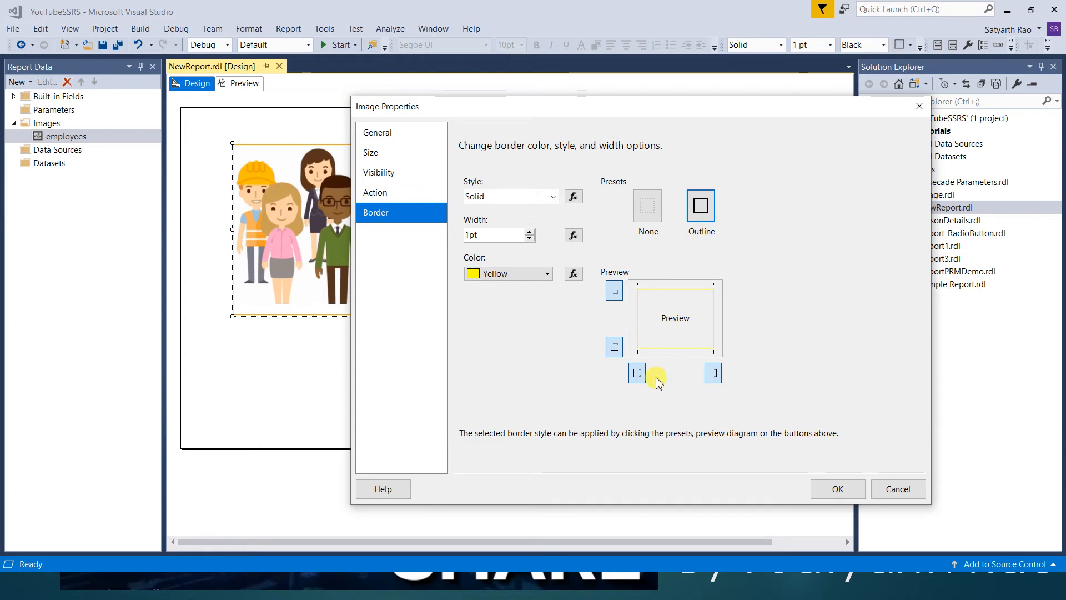
Set the border color to Tomato, apply it to each of the four sides individually, and preview the report
left_click(511, 273)
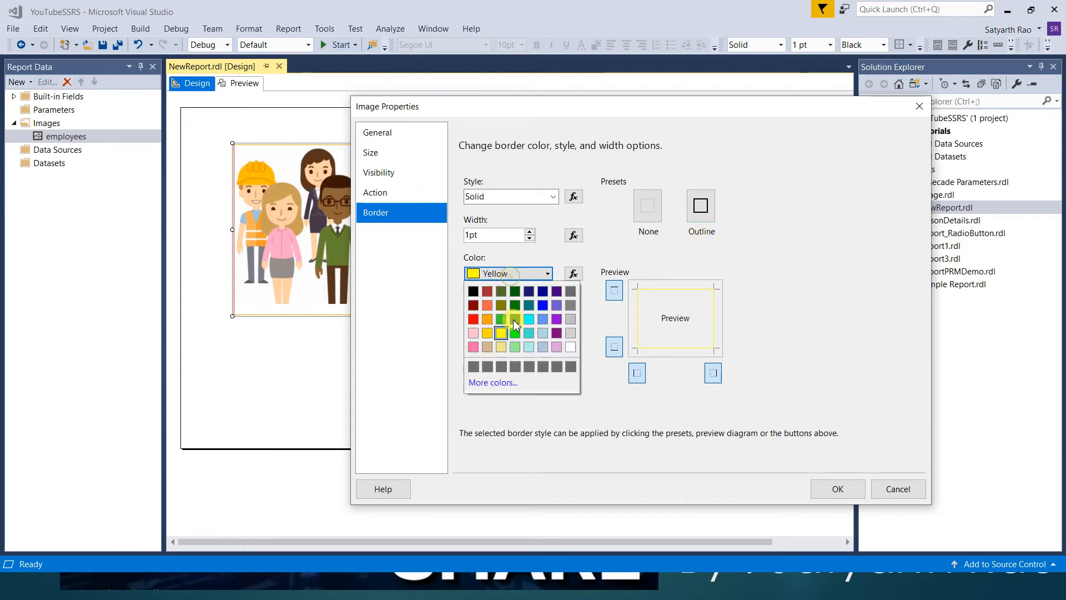
left_click(488, 305)
left_click(640, 374)
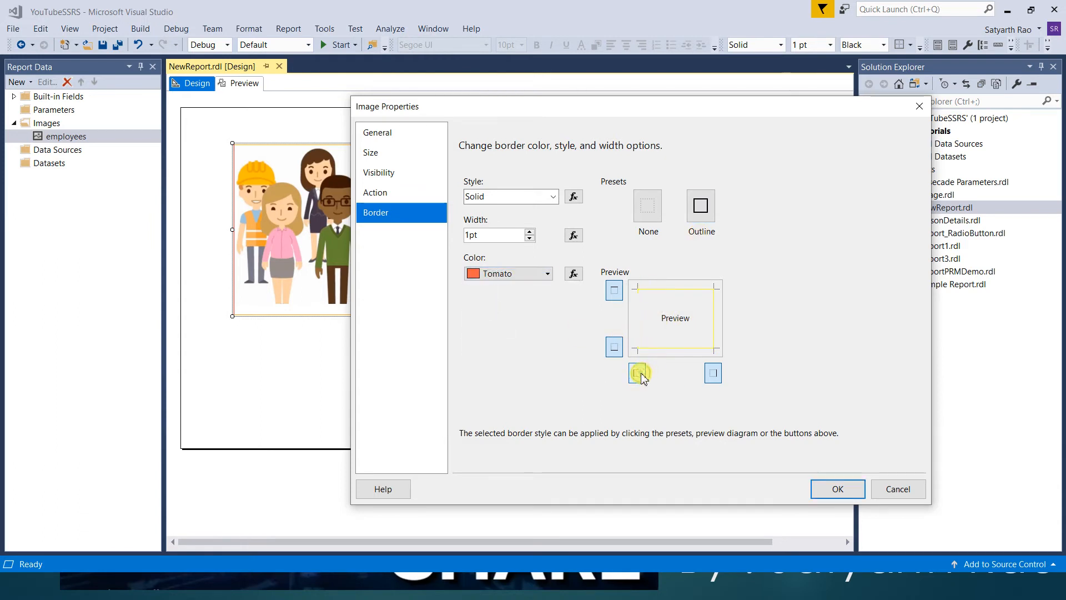
left_click(716, 374)
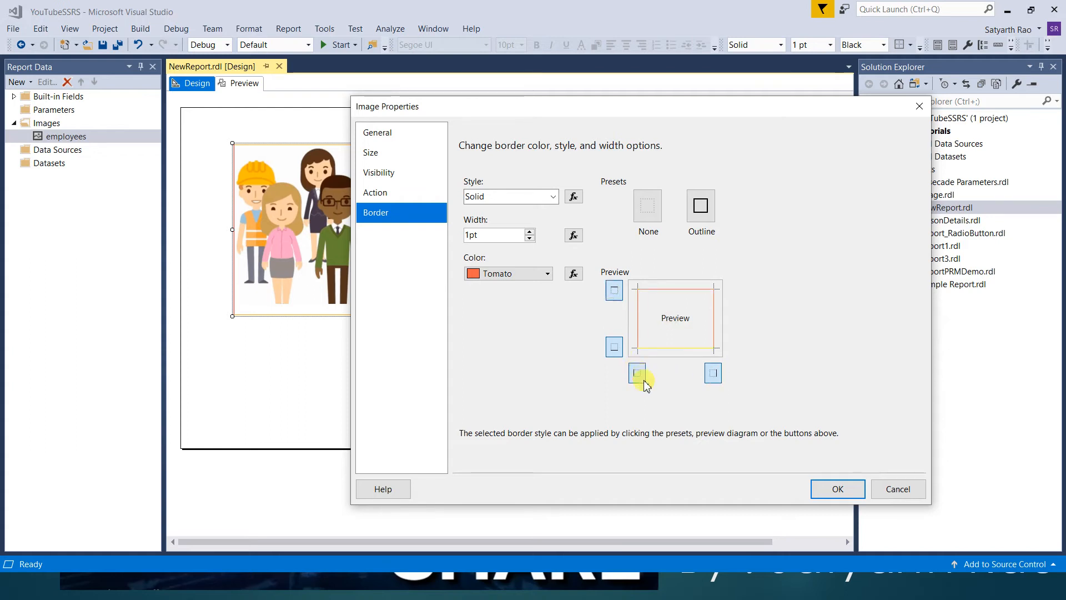
left_click(613, 347)
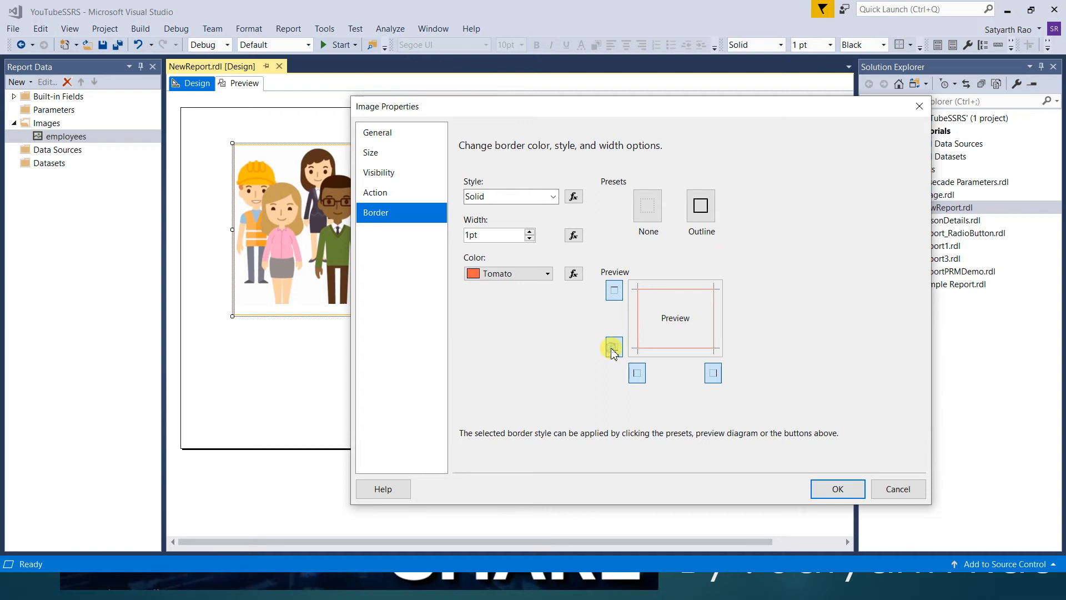
left_click(837, 489)
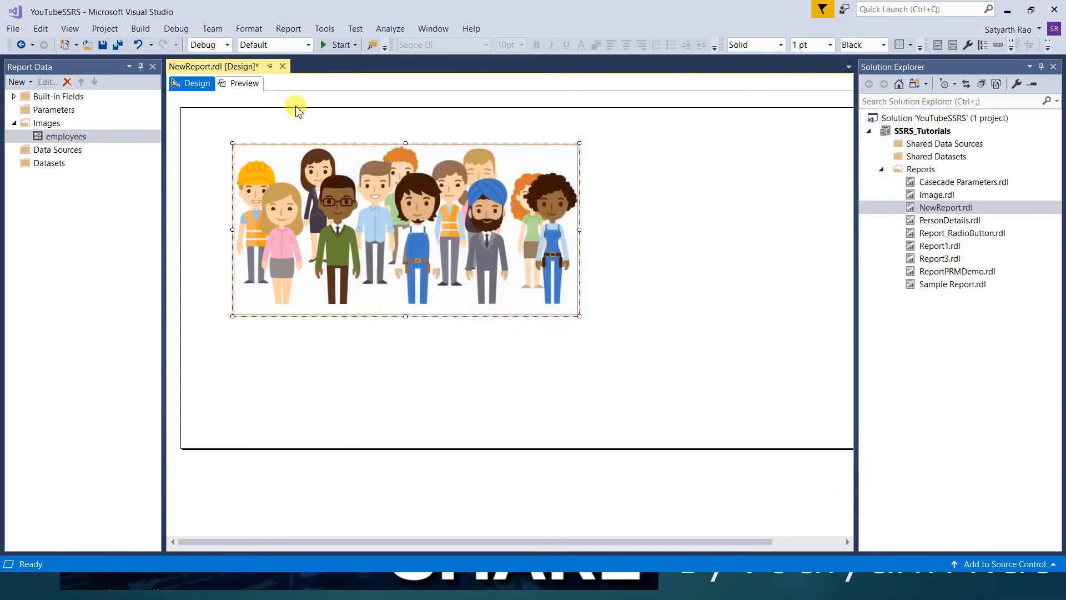
left_click(242, 89)
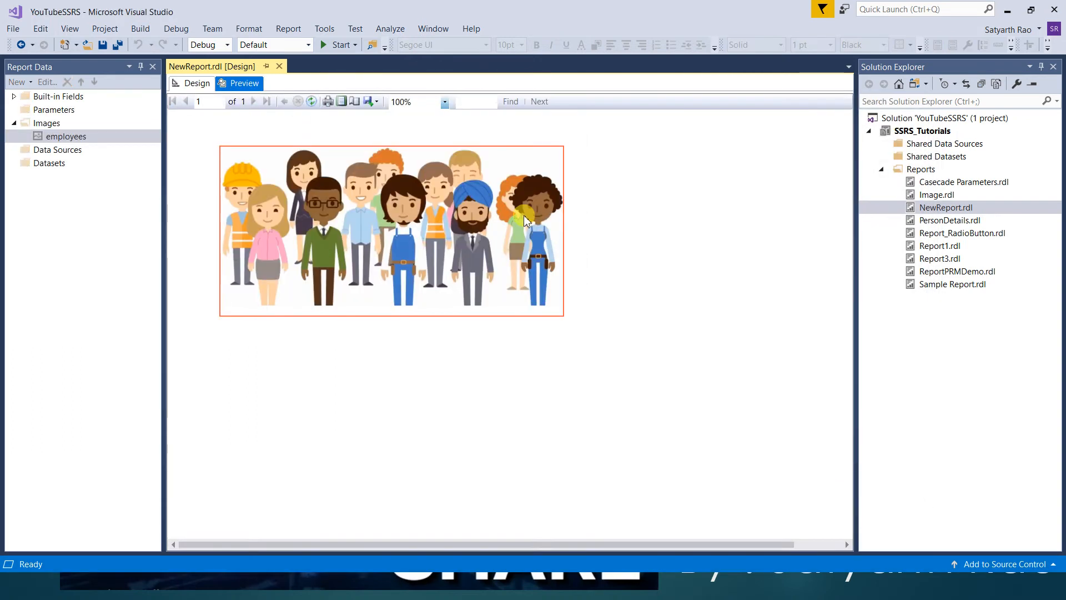
Try to change the Employee image's border to Dotted style with a 1.5pt width and preview the report
left_click(191, 83)
right_click(333, 208)
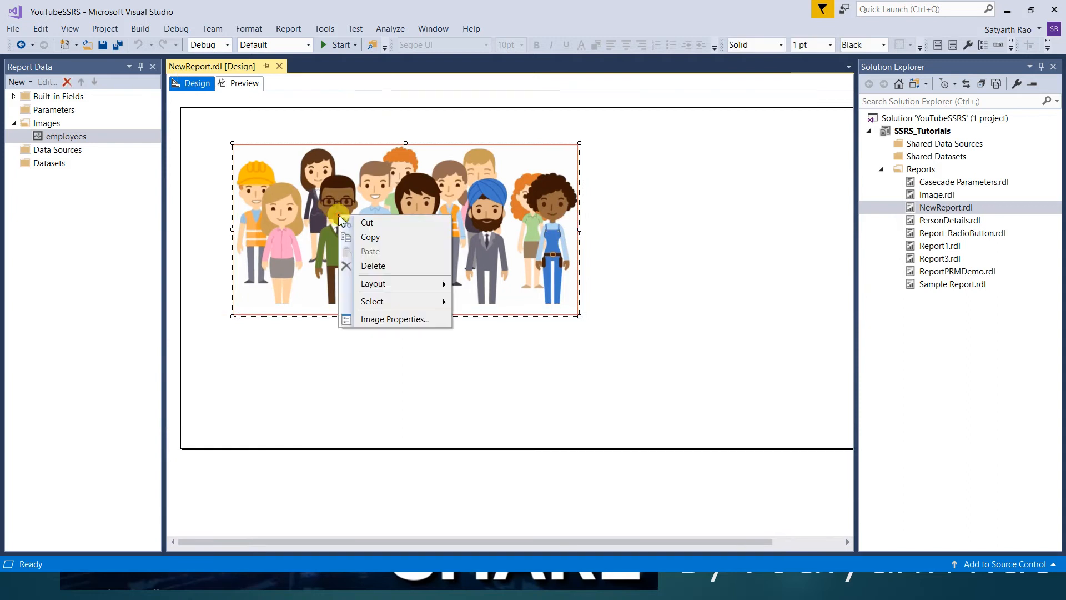
left_click(395, 318)
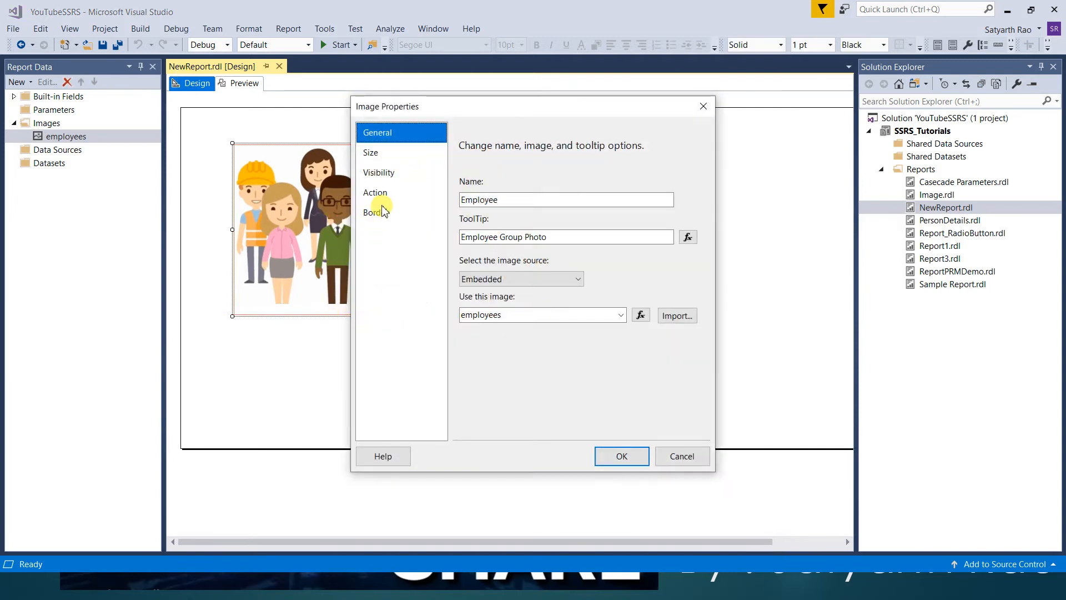
left_click(381, 216)
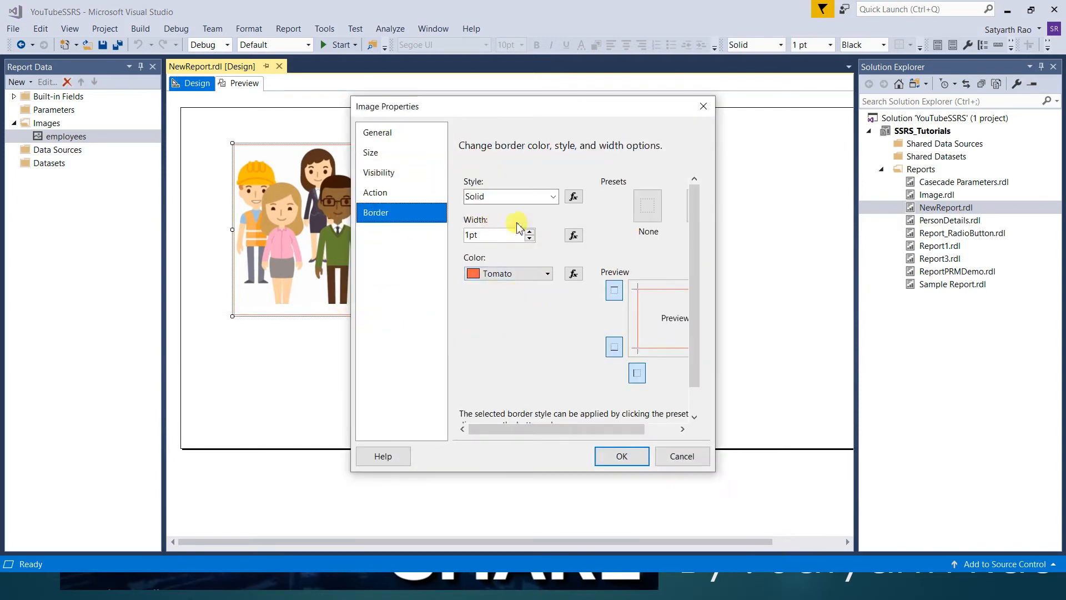
left_click(555, 198)
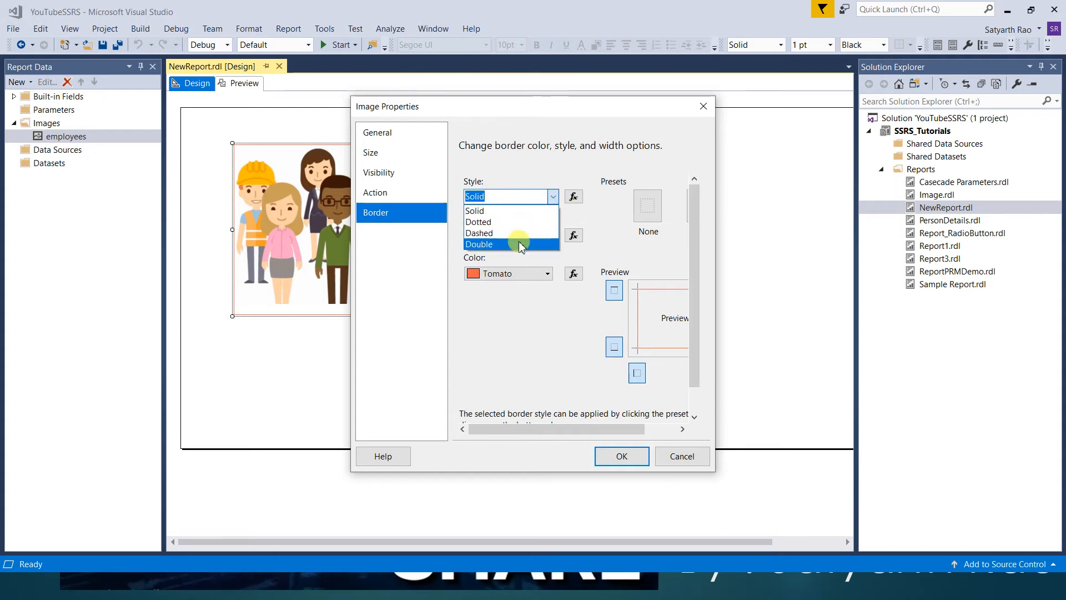
left_click(516, 233)
left_click(554, 197)
left_click(522, 220)
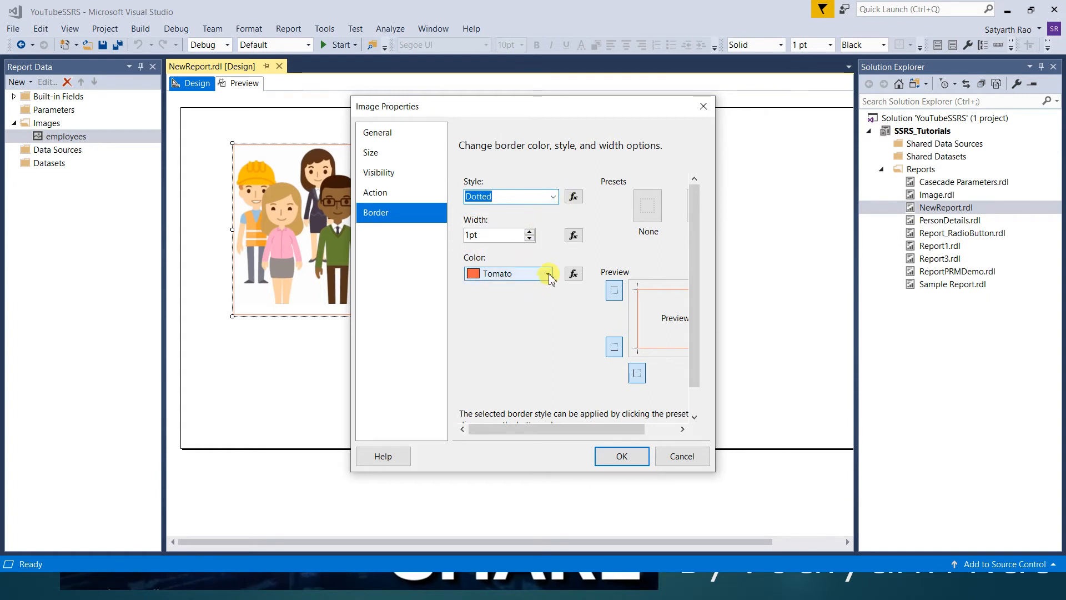
left_click(530, 231)
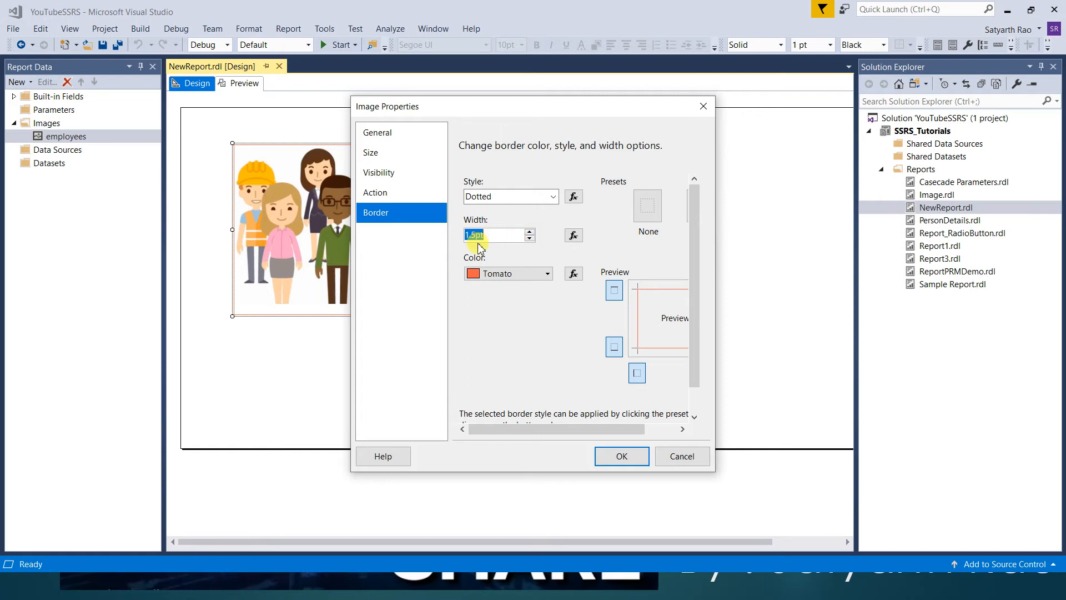
left_click(615, 456)
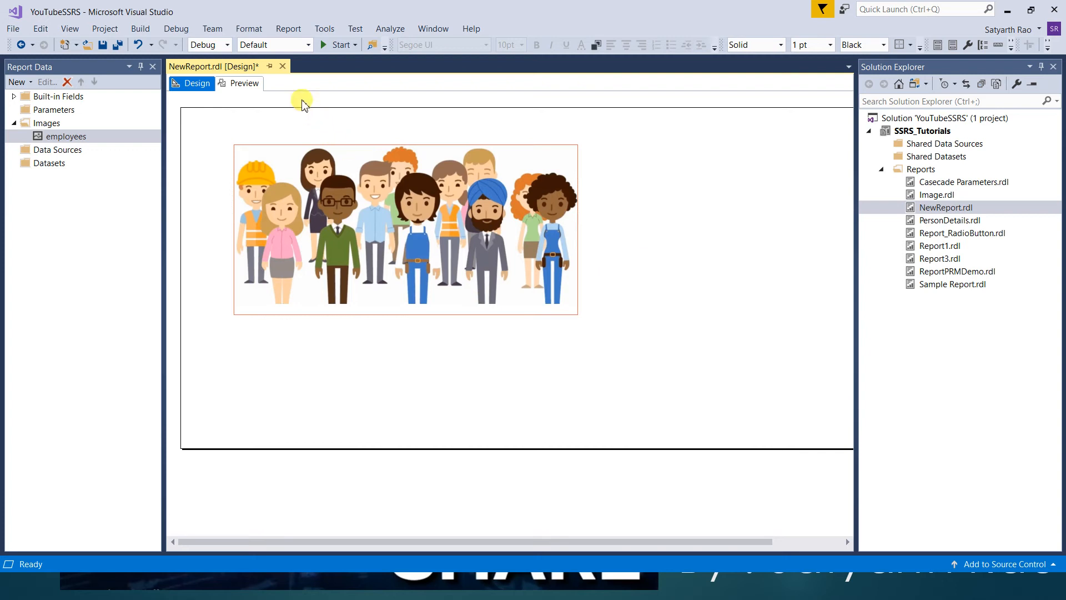
left_click(244, 83)
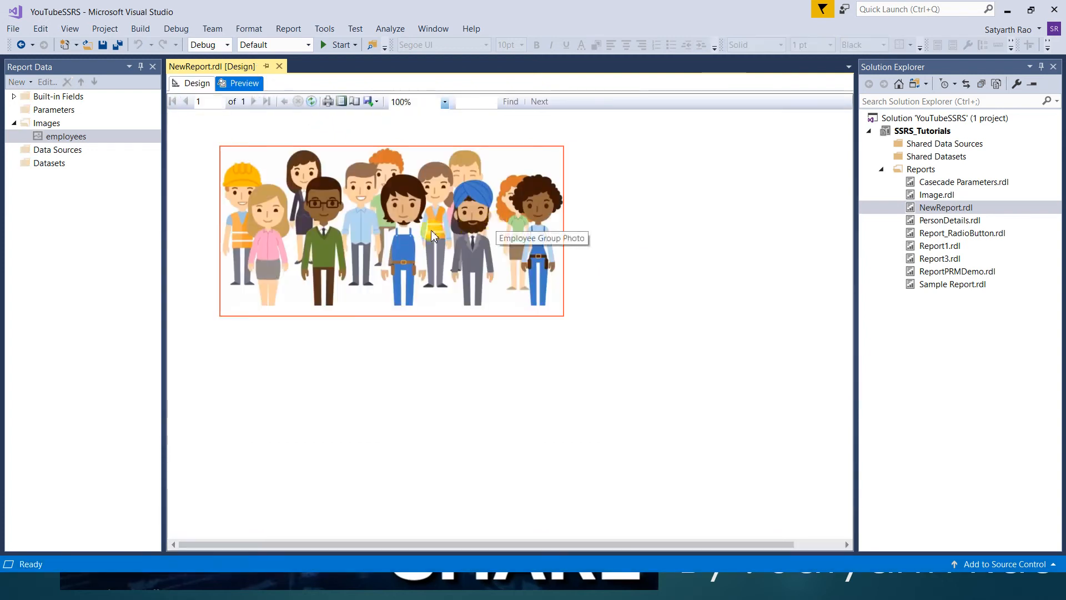
Return to the report design, set the Employee image's border style to Dotted, and apply it with the Outline preset
left_click(196, 84)
right_click(321, 222)
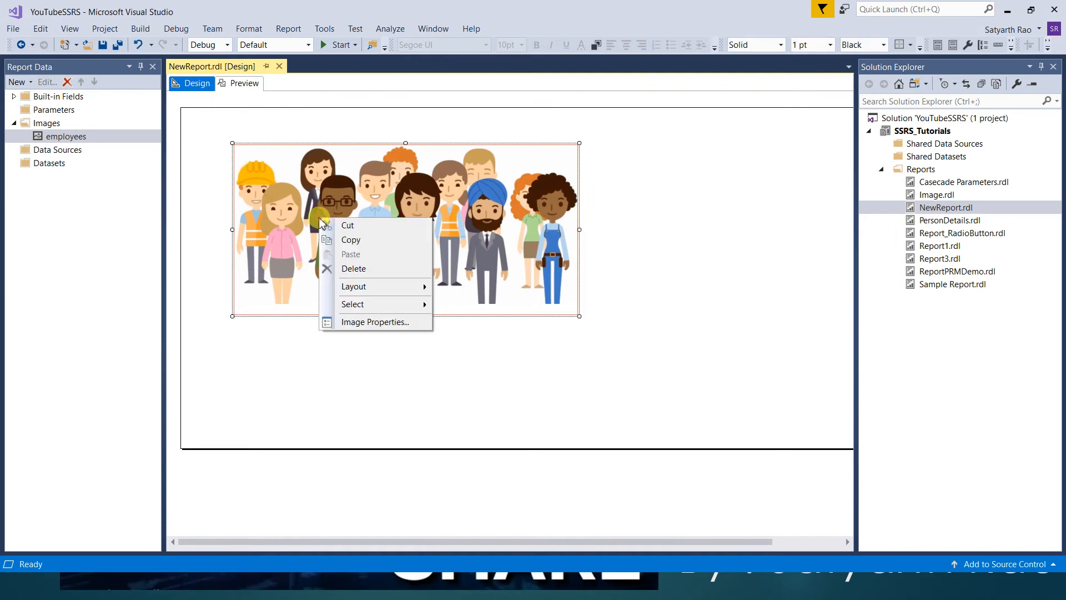
left_click(350, 322)
left_click(391, 214)
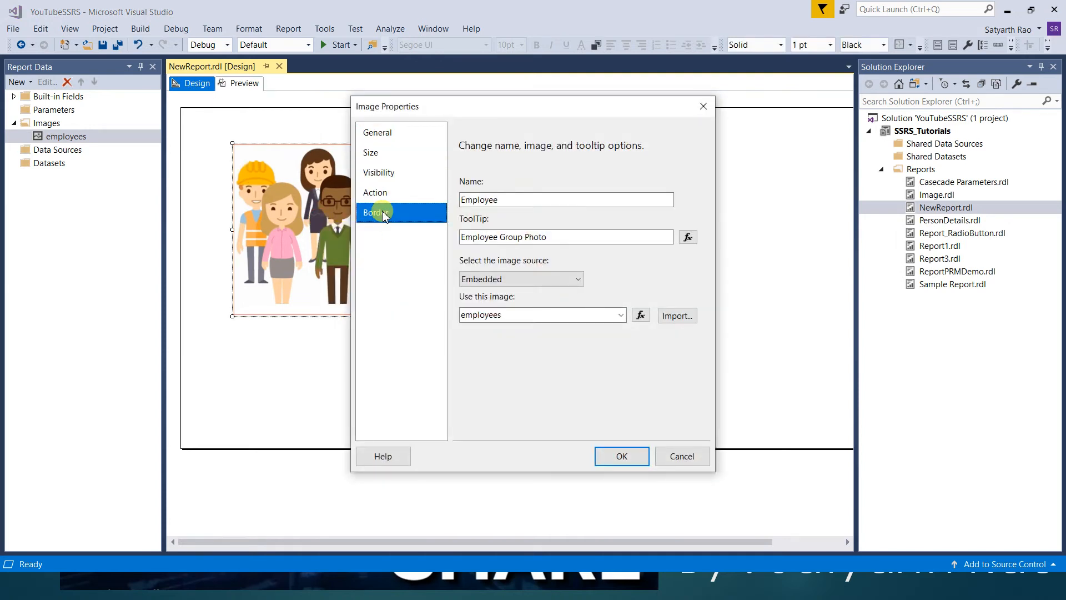
left_click(542, 197)
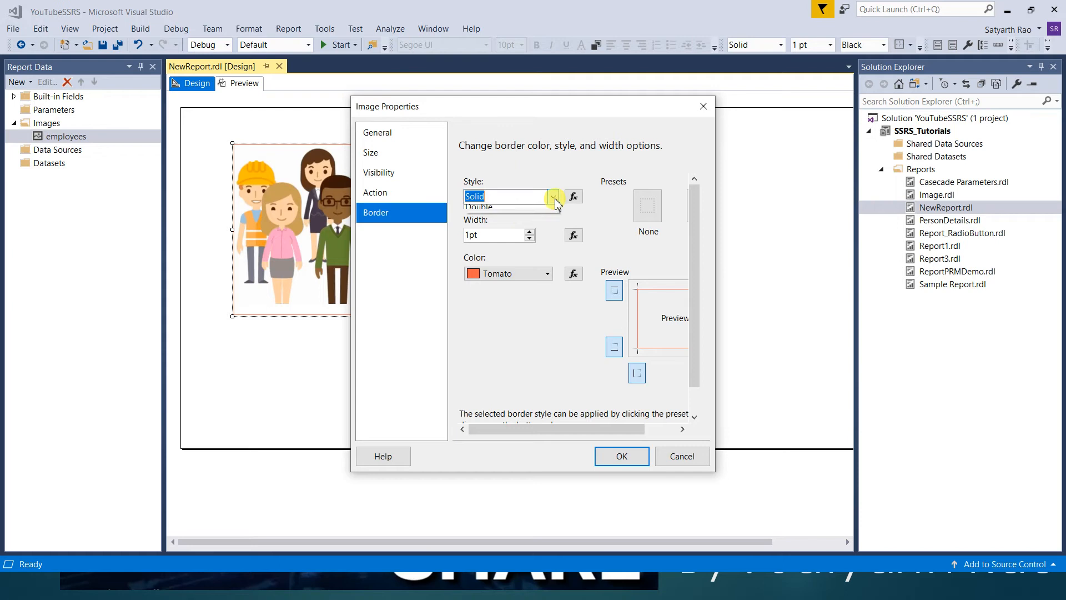
left_click(533, 224)
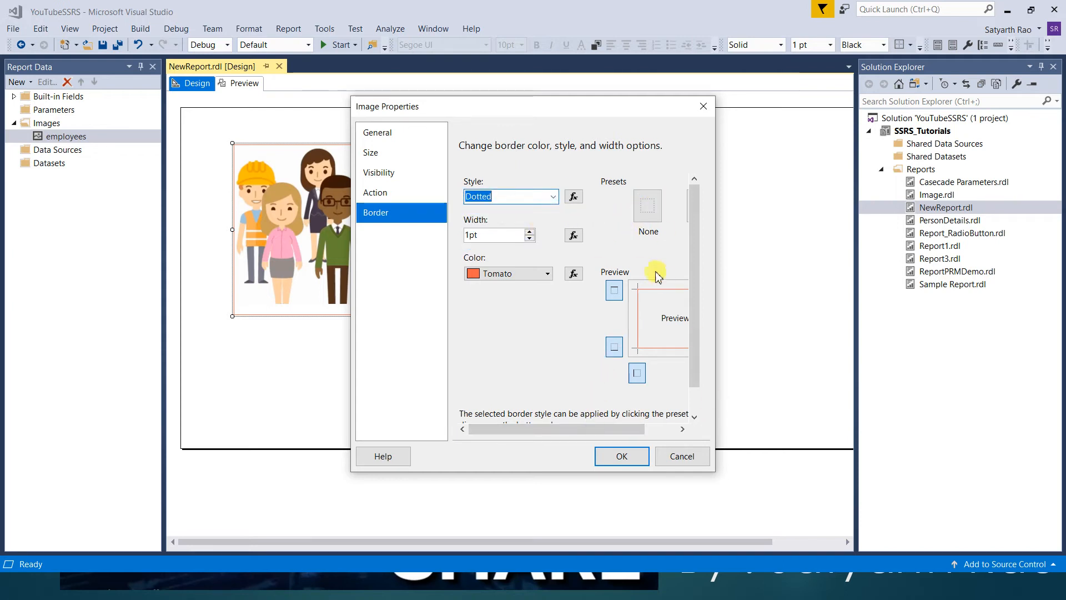
left_click_drag(592, 428, 674, 428)
left_click(658, 206)
Set the border width to 1.5pt, accept the image properties, and preview the report
left_click(499, 196)
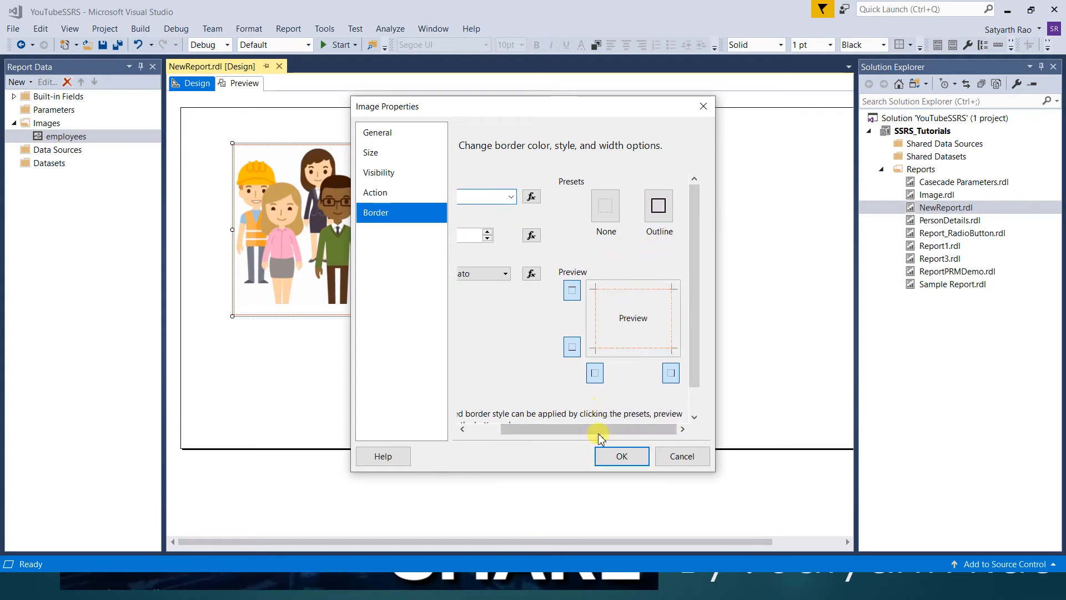
left_click_drag(599, 428, 472, 429)
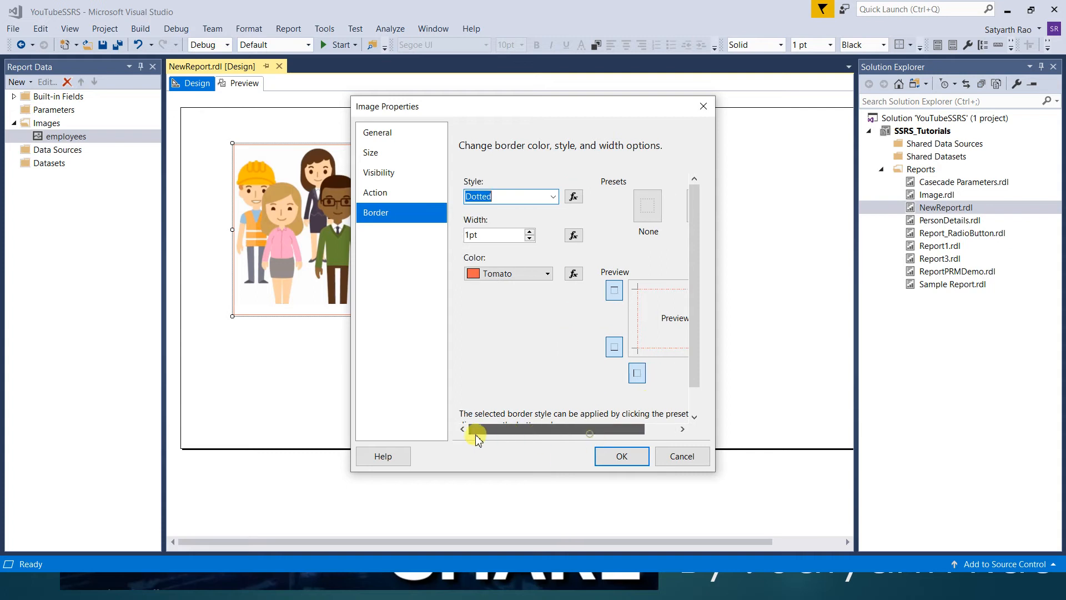
left_click(529, 232)
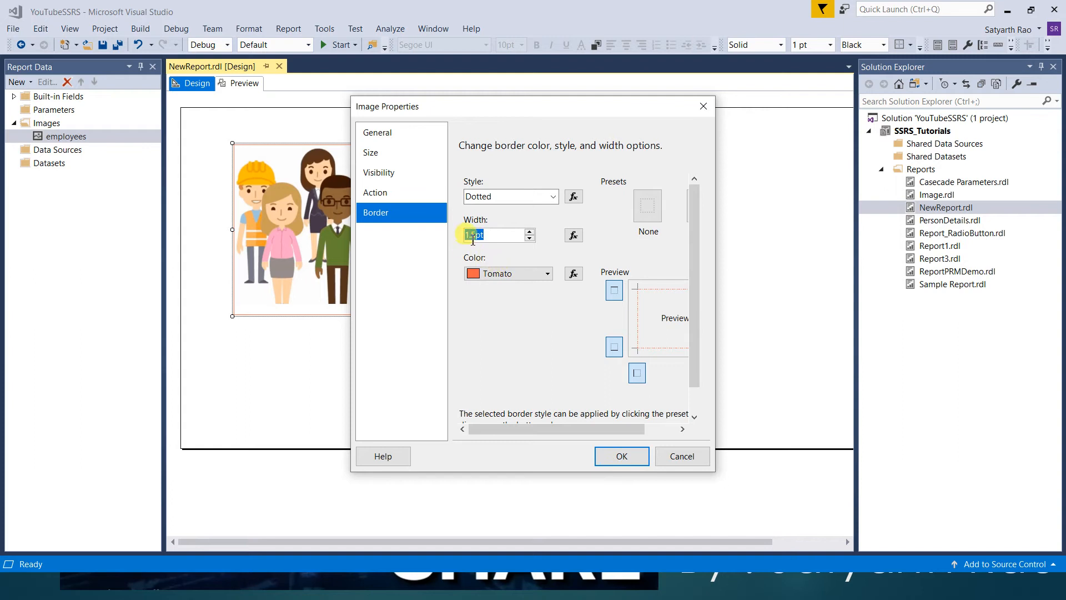
left_click(611, 453)
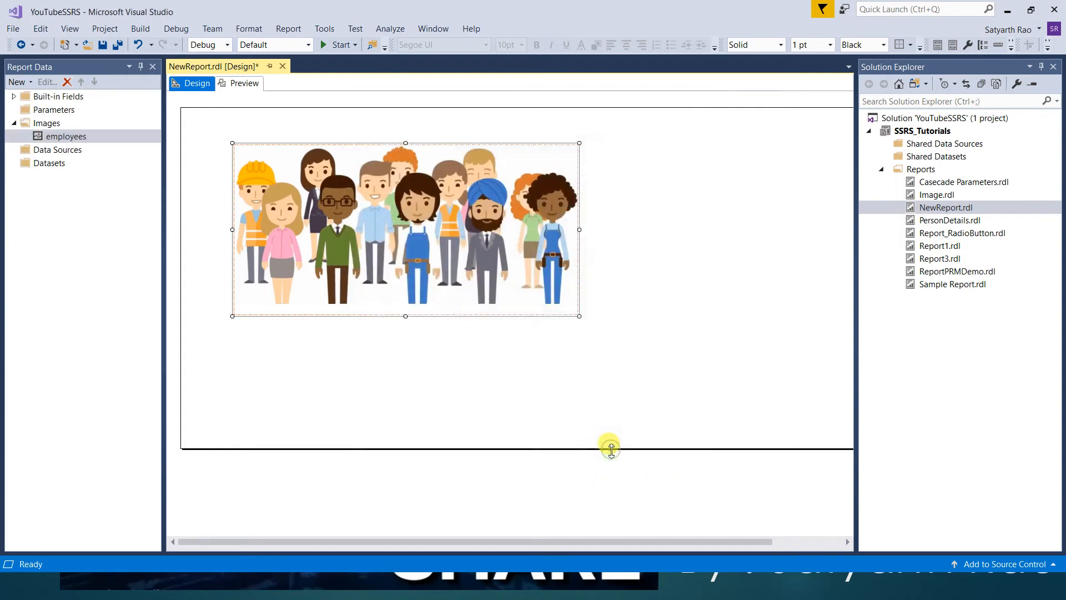
left_click(241, 84)
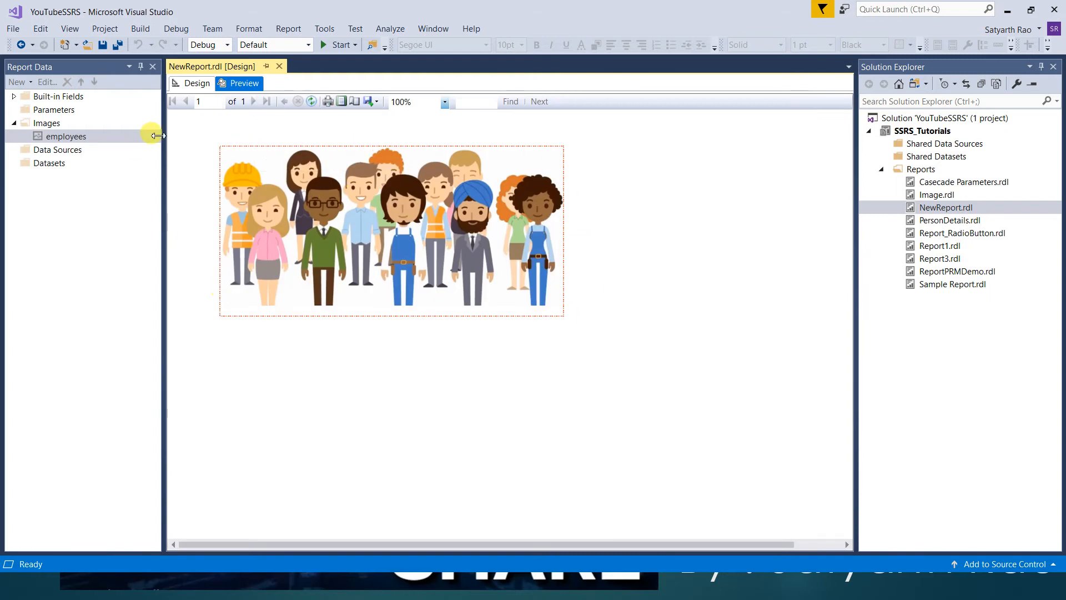
Set the Employee image's visibility to Hide when the report is initially run and preview the report
left_click(195, 89)
left_click(438, 247)
right_click(438, 246)
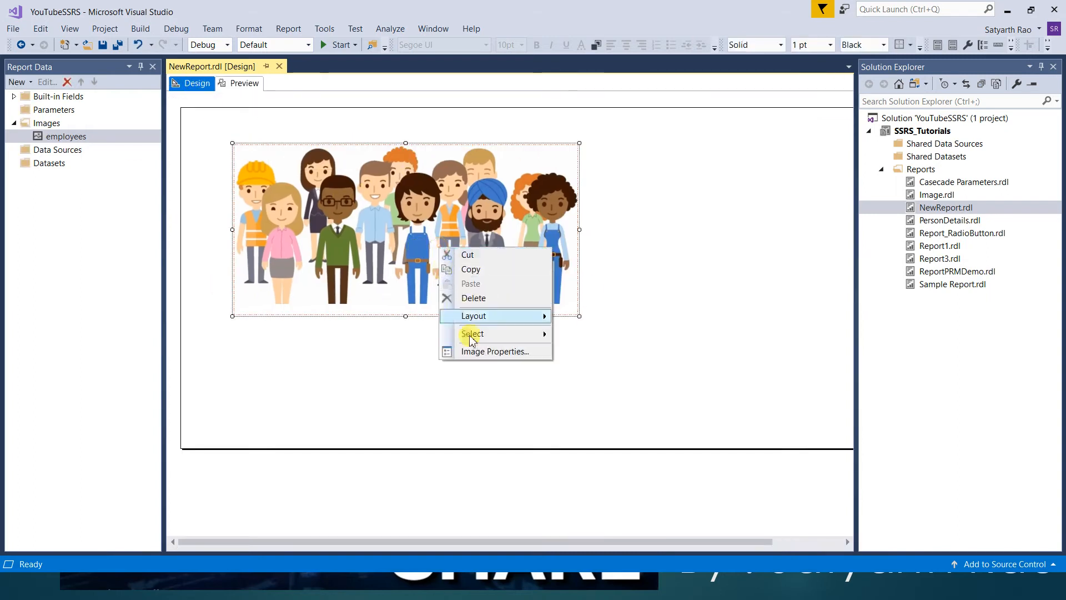
left_click(479, 351)
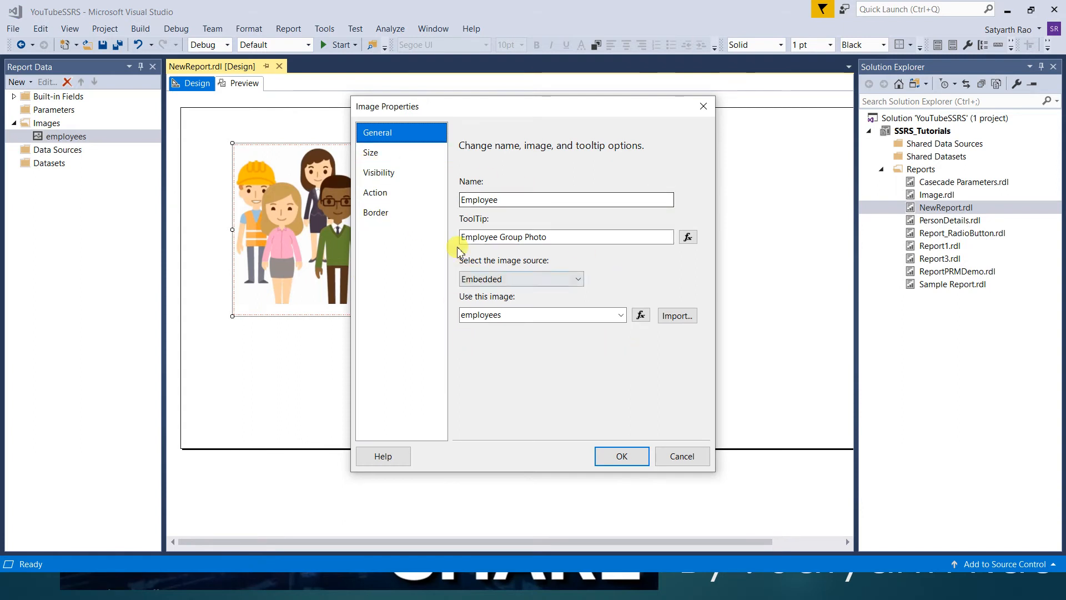
left_click(365, 150)
left_click(375, 214)
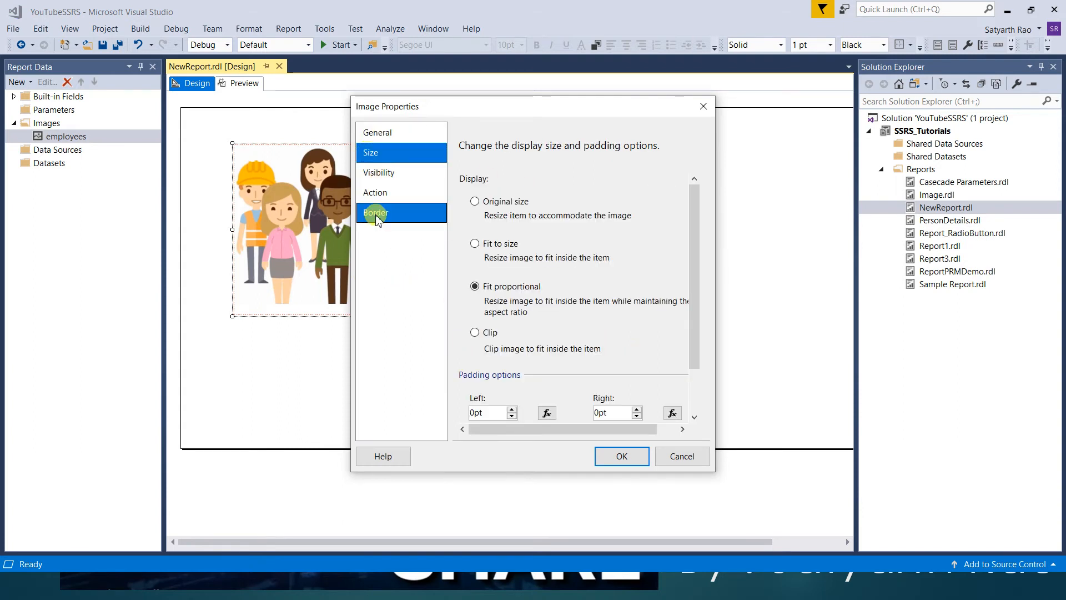
left_click(368, 134)
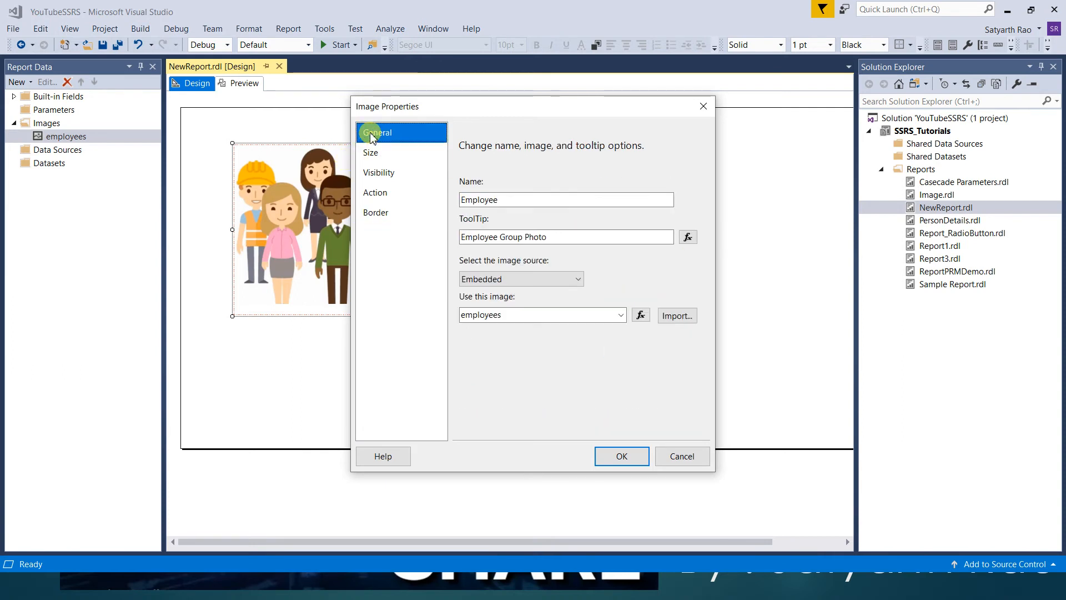
left_click(401, 177)
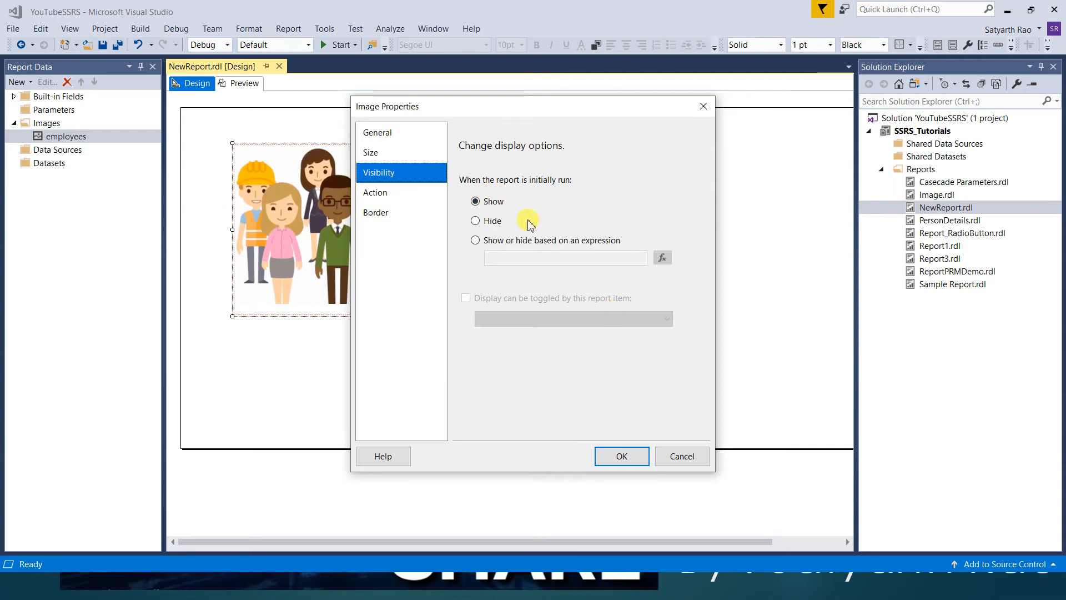
left_click(617, 455)
left_click(245, 83)
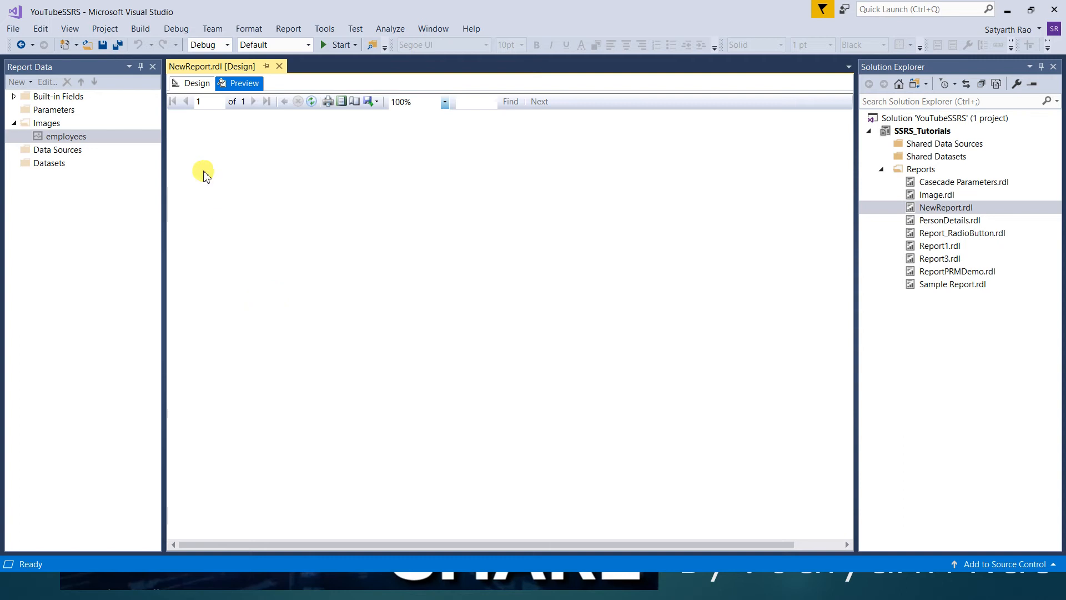
left_click(195, 83)
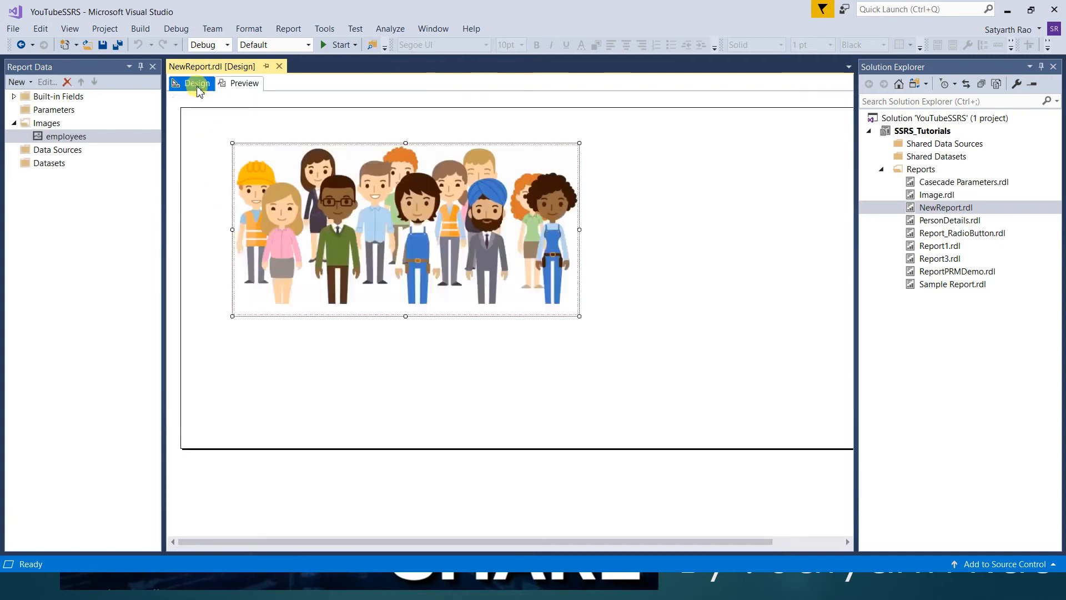
right_click(272, 177)
left_click(309, 279)
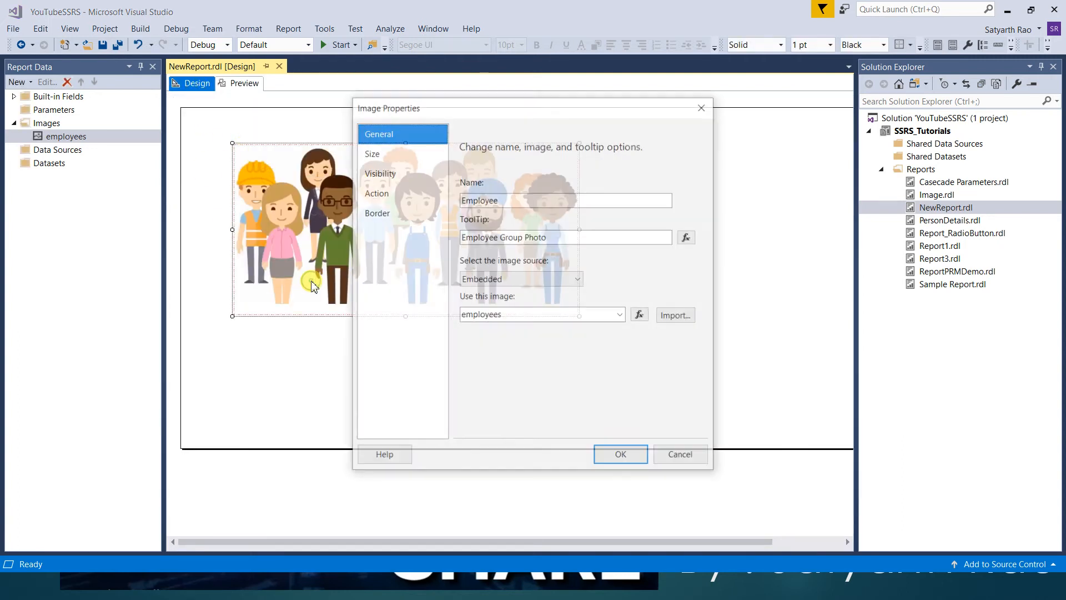
left_click(375, 173)
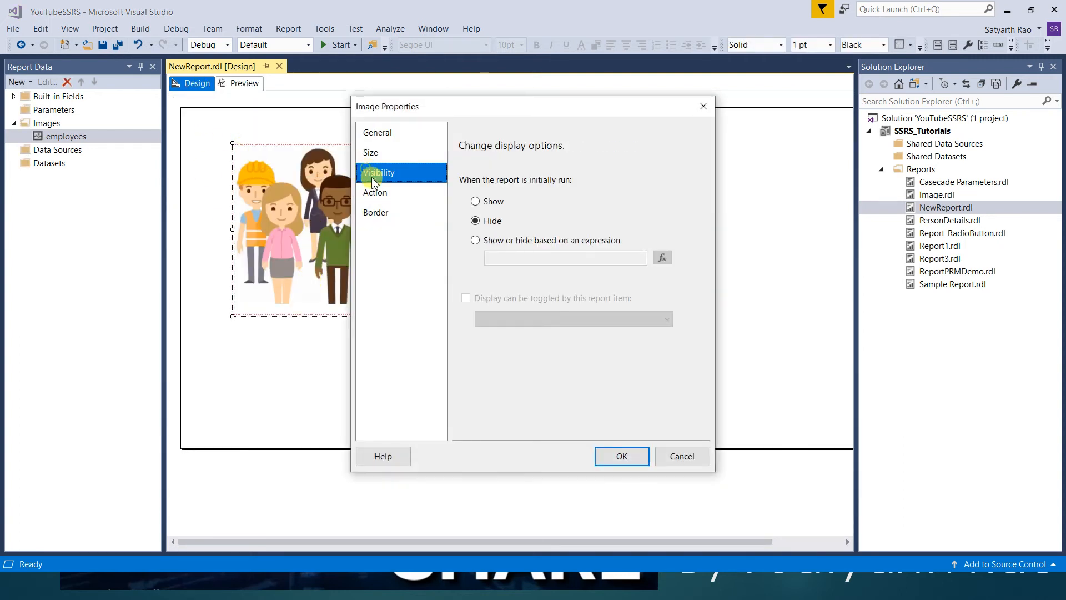
left_click(475, 240)
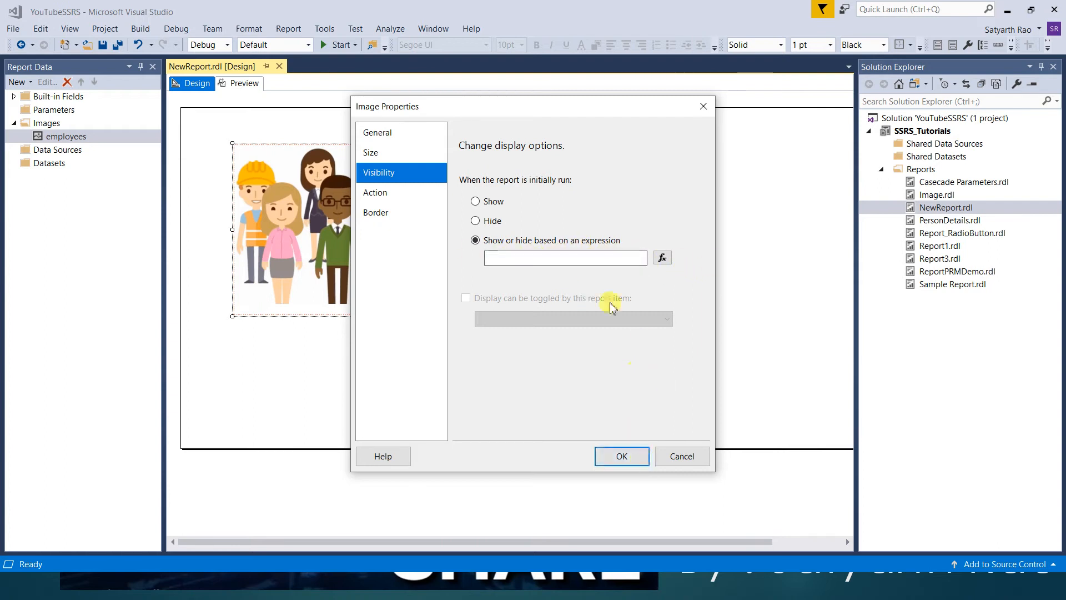
left_click(663, 457)
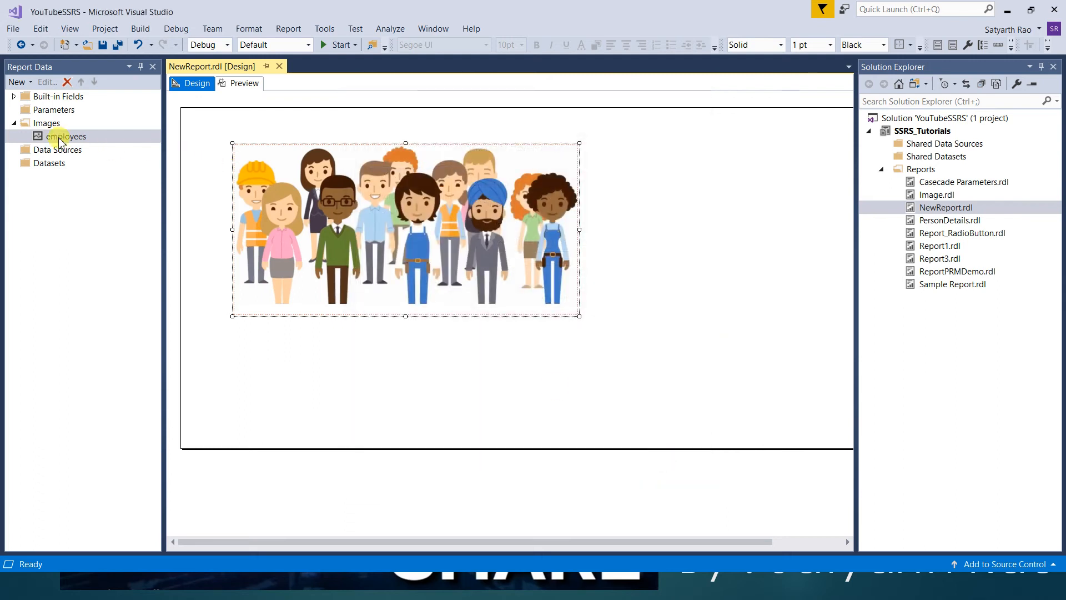
Add a report parameter named ShowHideImage
right_click(49, 113)
left_click(72, 116)
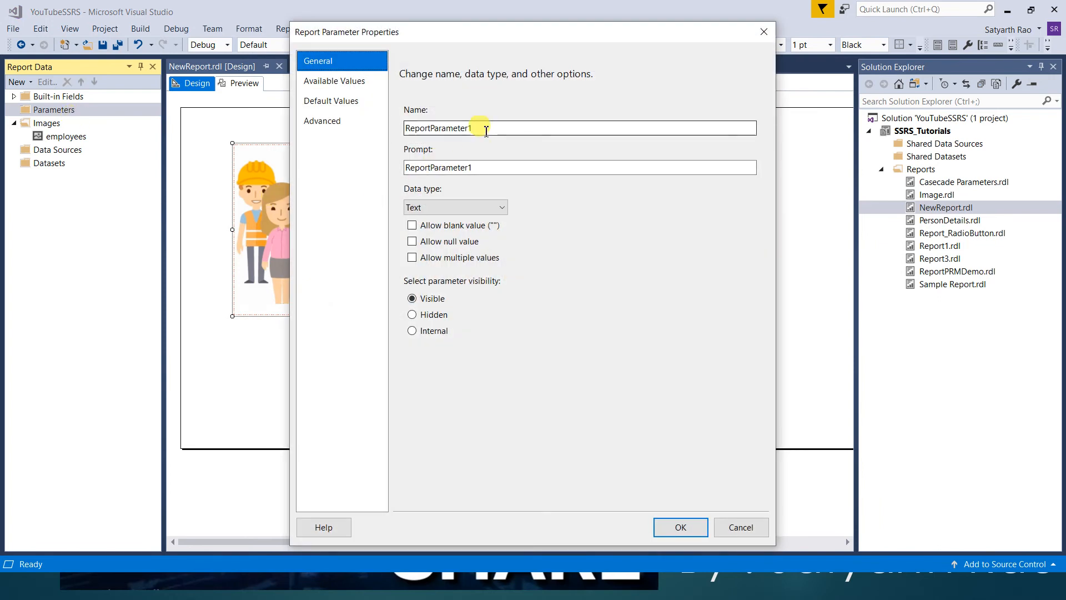
left_click(360, 126)
type("ShowHideImage")
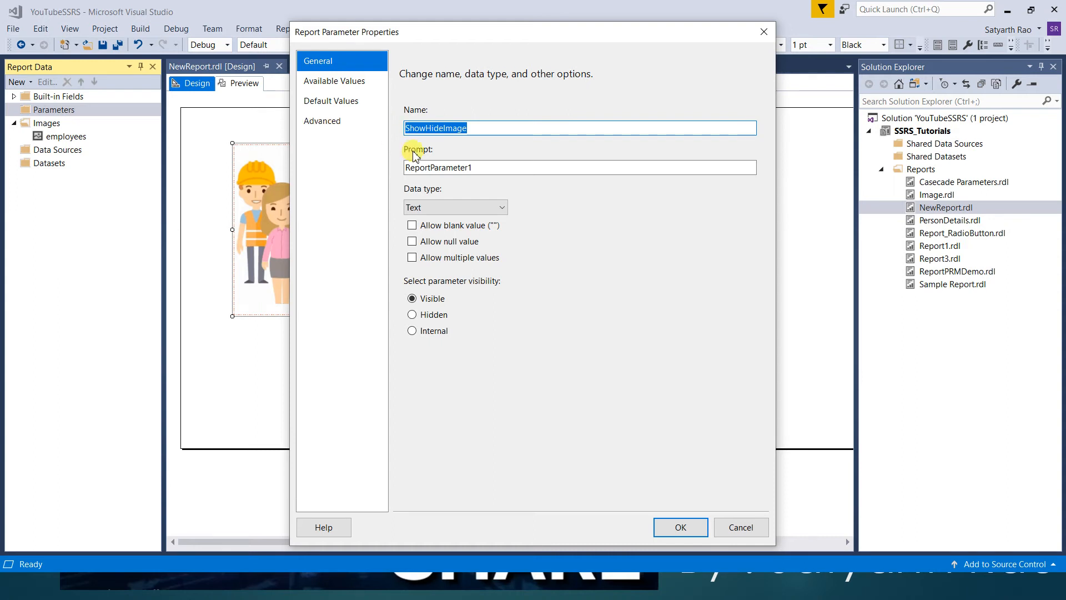
Set the parameter's prompt to "Show Hide Image" and its data type to Boolean
left_click_drag(492, 166, 413, 166)
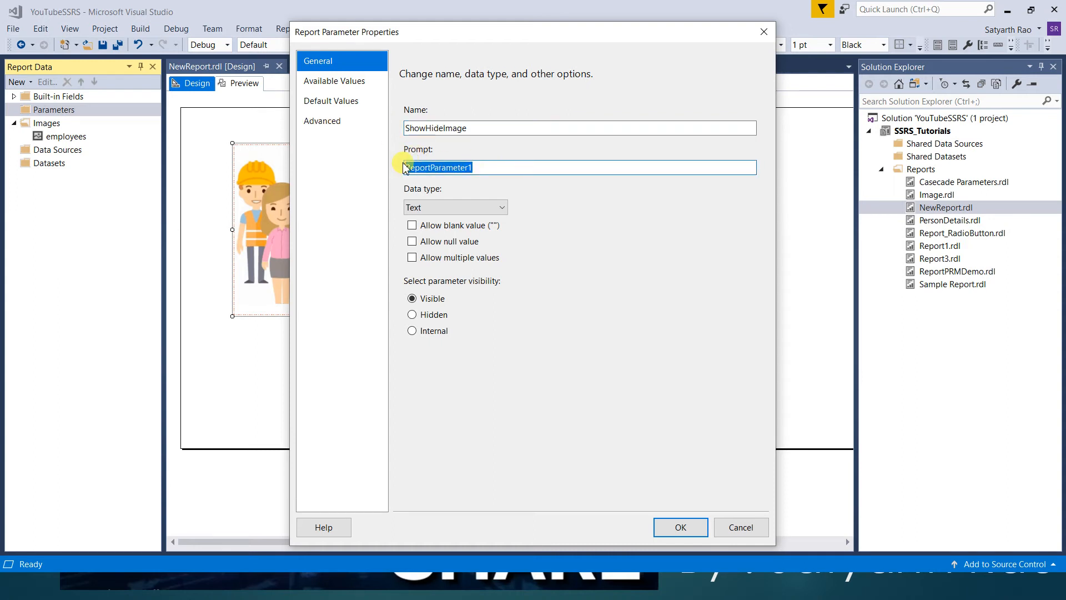
type("ShowHideImage")
left_click(425, 128)
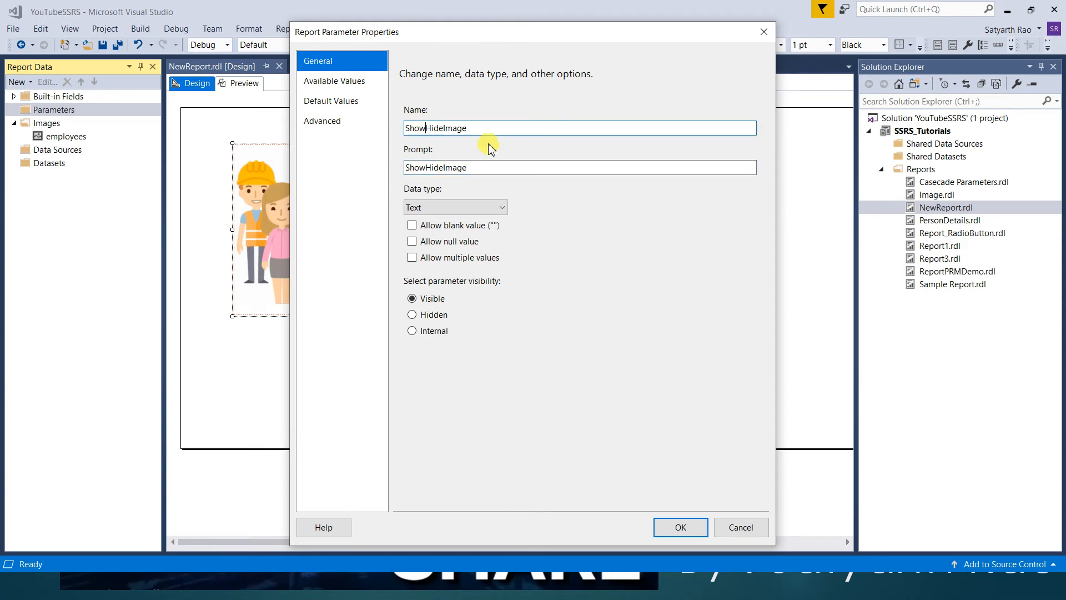
left_click(429, 167)
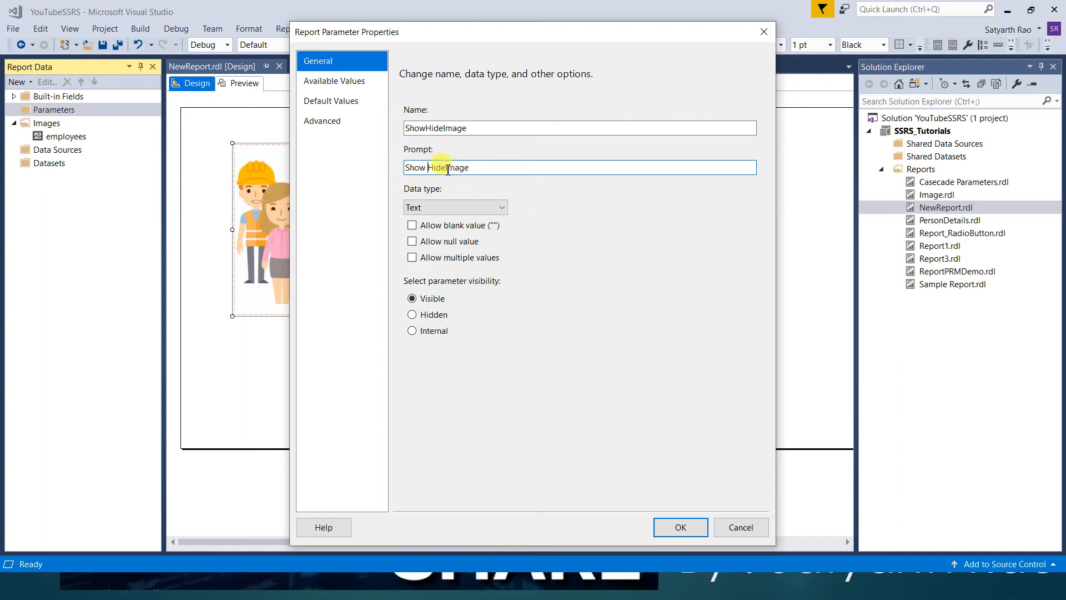
left_click(500, 207)
left_click(469, 231)
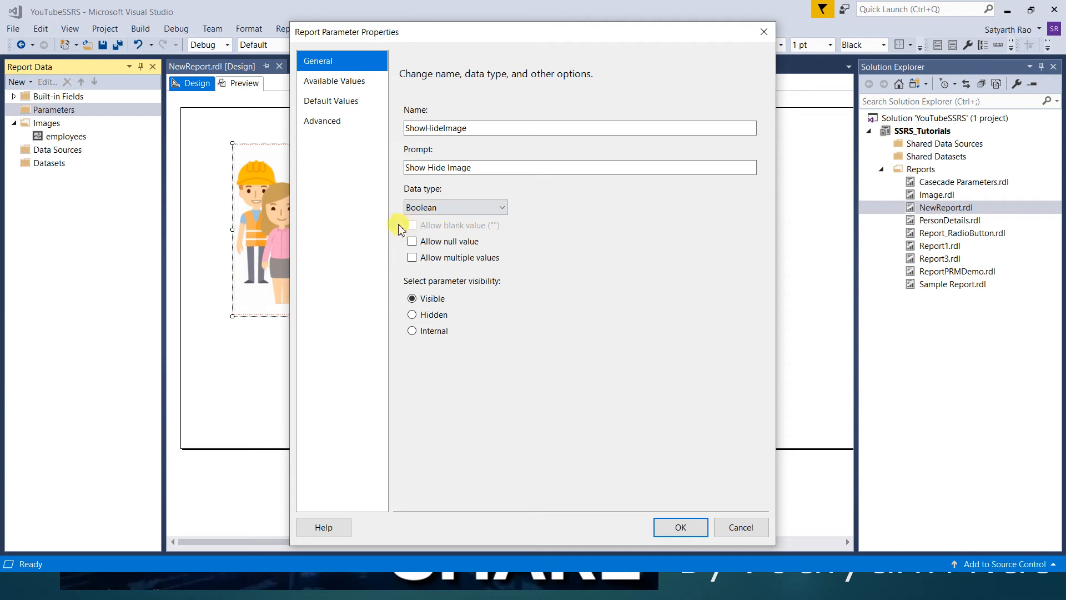
Specify an available value for the parameter with the label Show and the value True
left_click(333, 81)
left_click(412, 144)
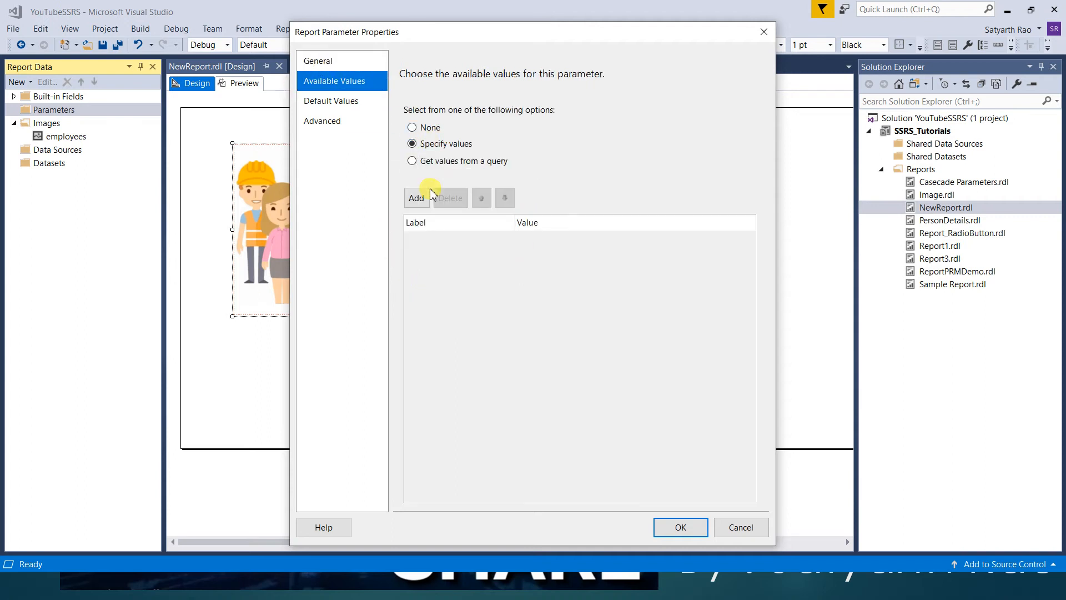
left_click(417, 198)
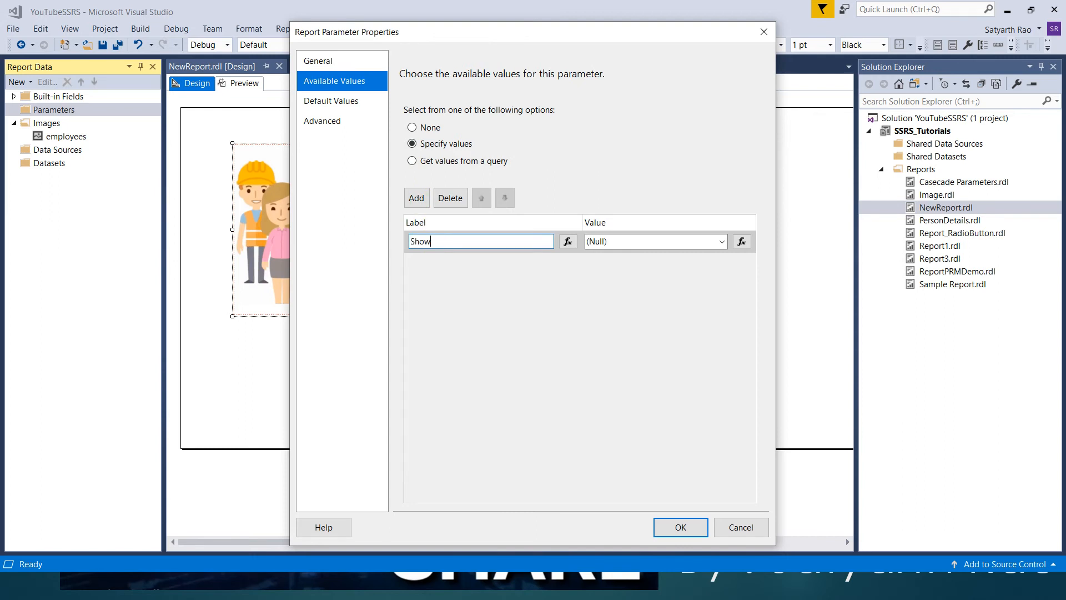
left_click(659, 240)
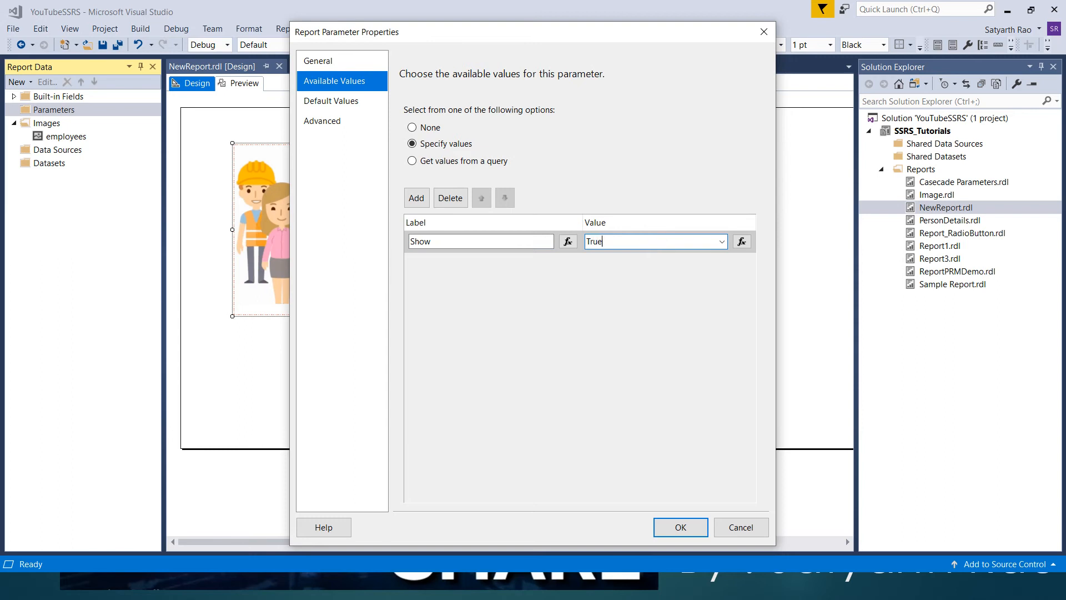
Add a second available value with the label Hide and the value False
left_click(417, 198)
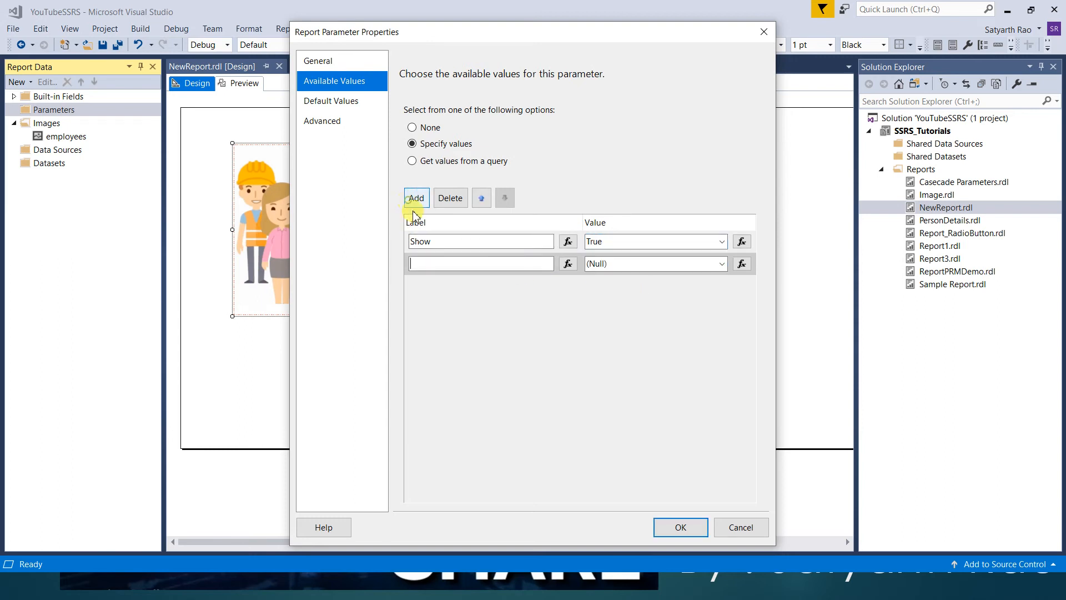
left_click(432, 264)
type("Hide")
left_click(599, 263)
type("H")
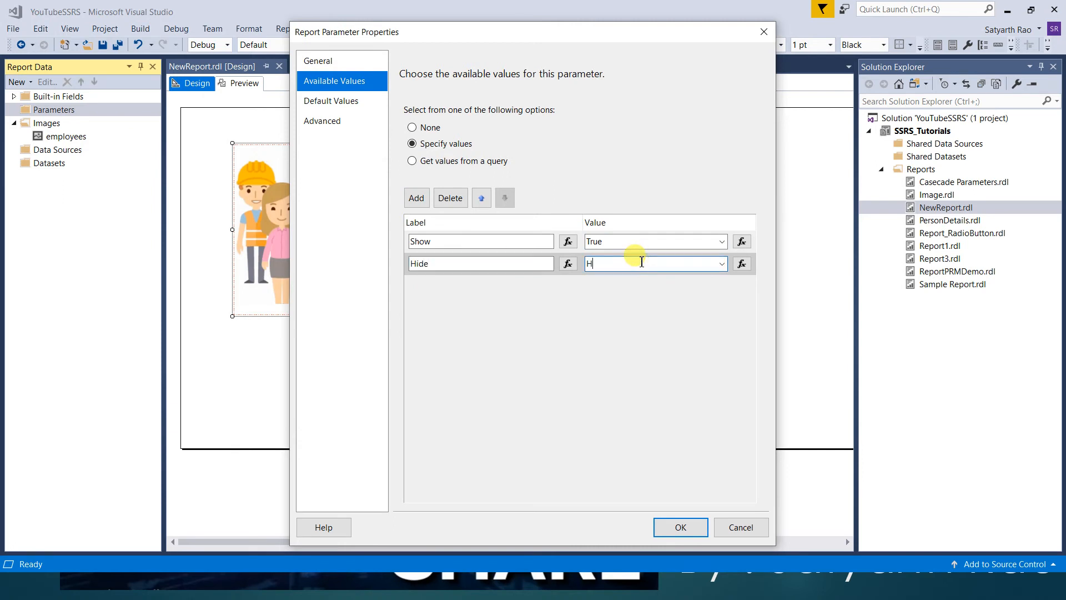
type("False")
Specify False as the parameter's default value and accept the parameter properties
left_click(331, 101)
left_click(412, 144)
left_click(416, 198)
left_click(722, 242)
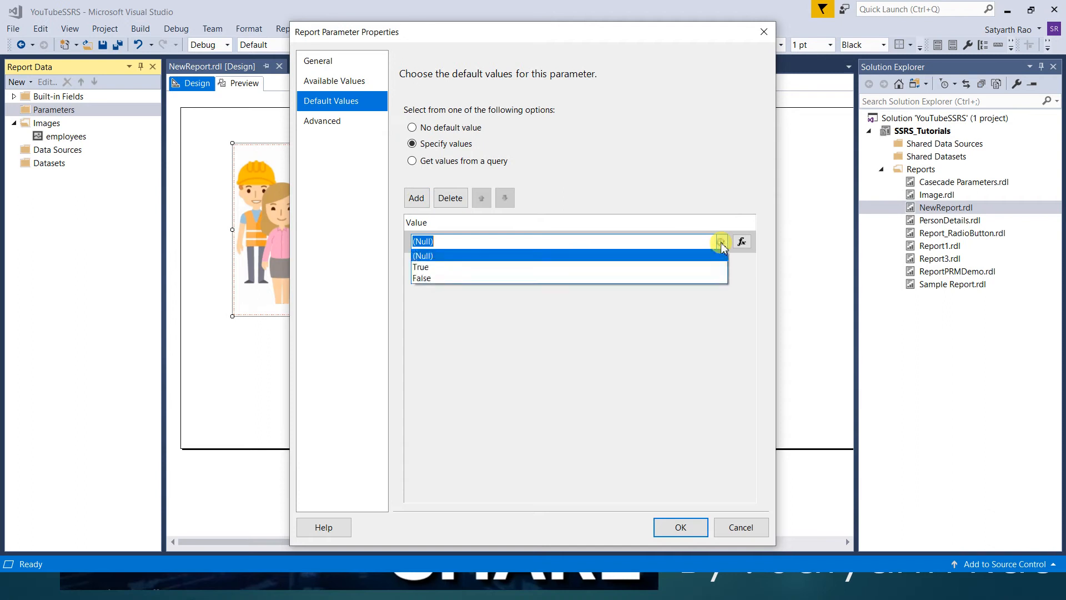
left_click(641, 280)
left_click(574, 310)
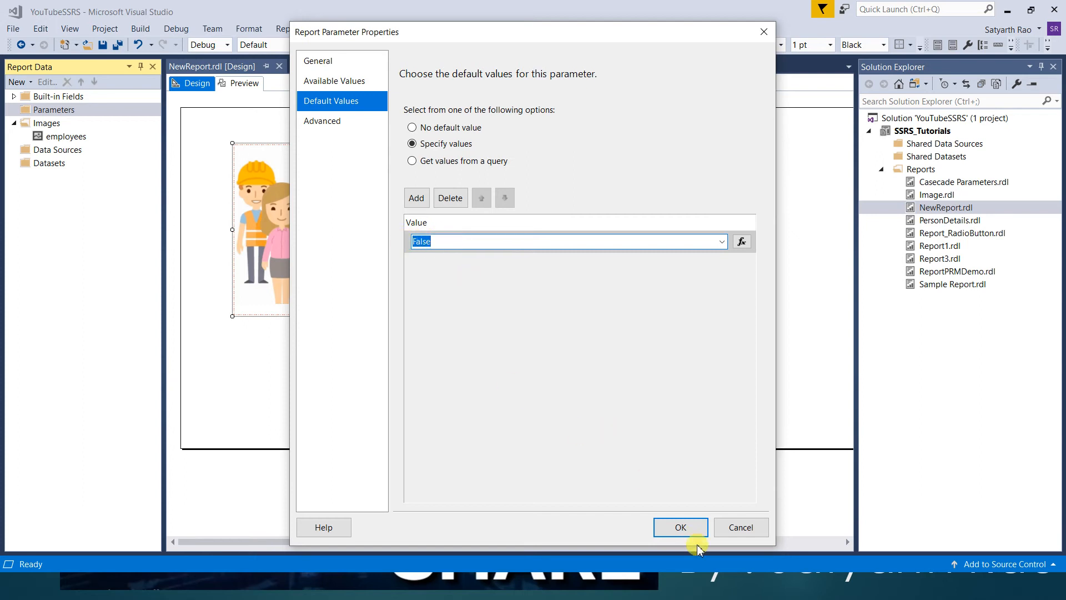
left_click(681, 528)
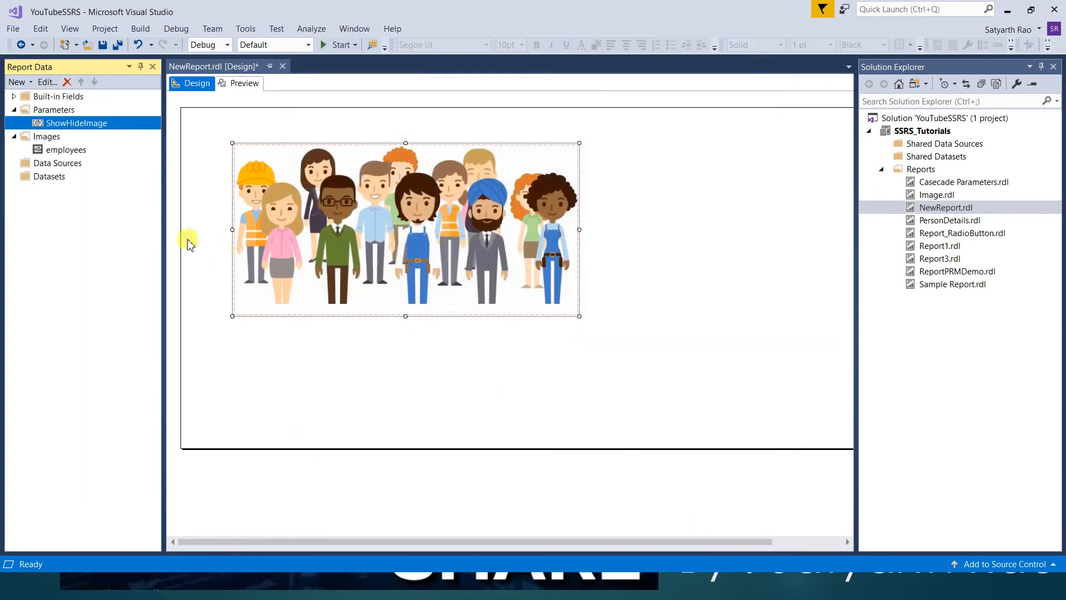
Set the employee image's initial visibility to show or hide based on an expression, and open that expression for editing
right_click(383, 222)
left_click(428, 339)
left_click(382, 172)
left_click(476, 240)
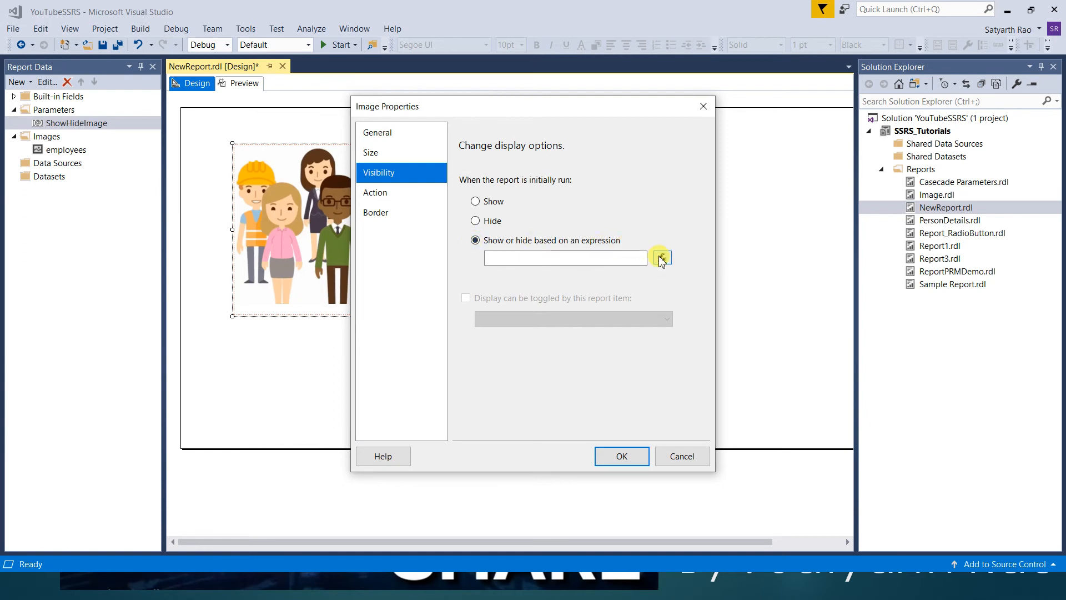
left_click(663, 258)
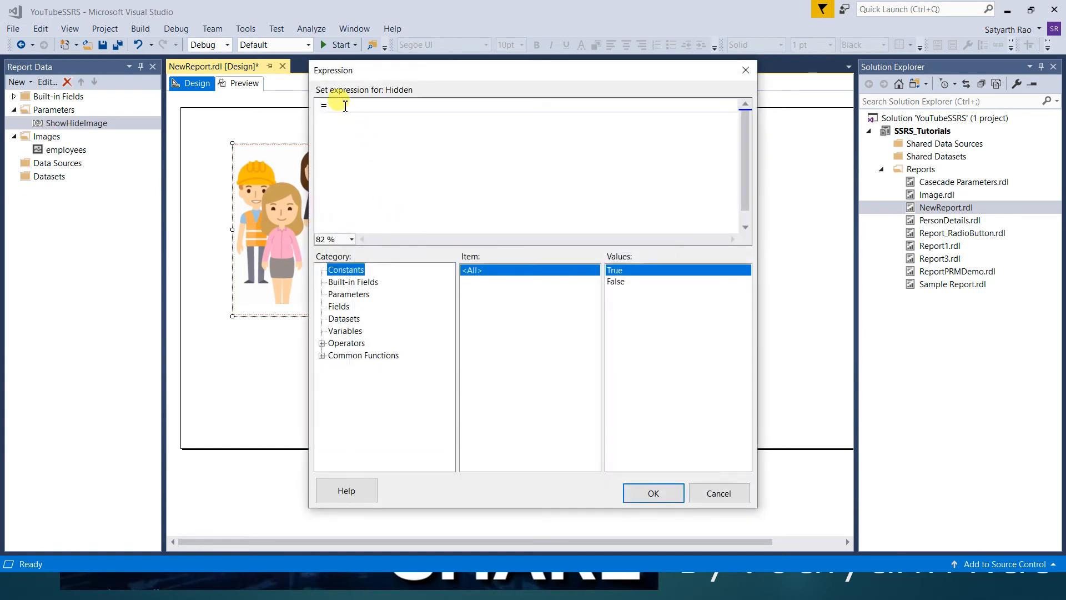
Show the report parameters in the expression editor and begin the Hidden expression with an iif( call
left_click(350, 294)
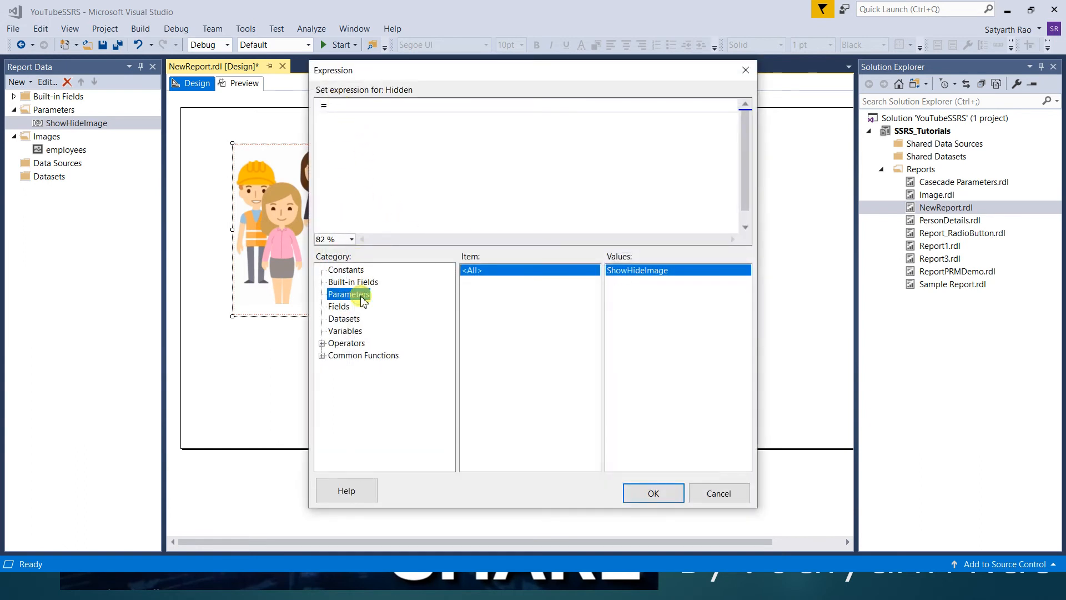
left_click(335, 104)
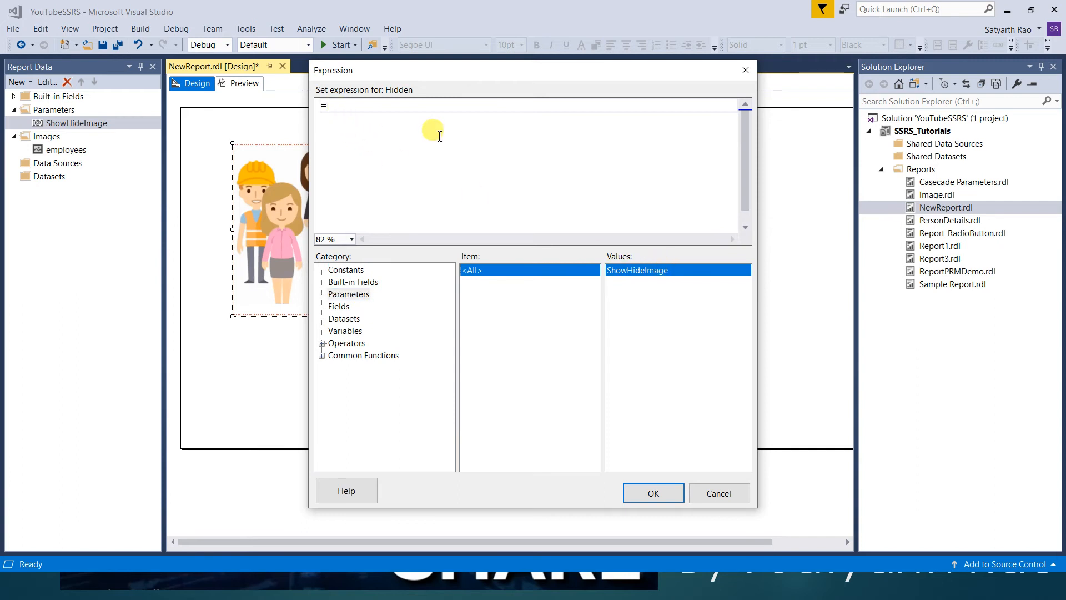
type("iif(")
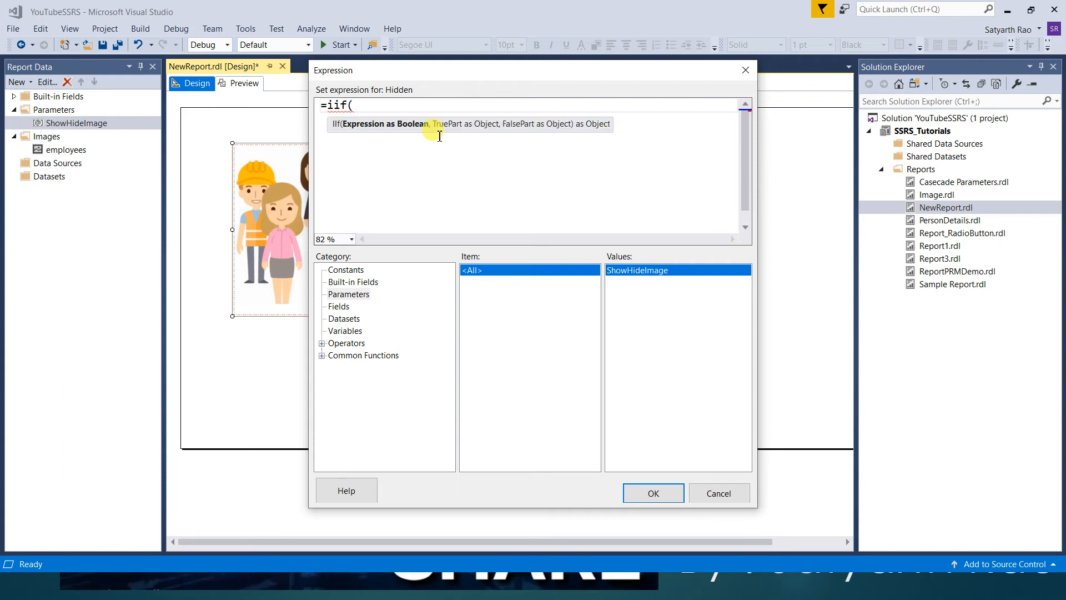
double_click(626, 271)
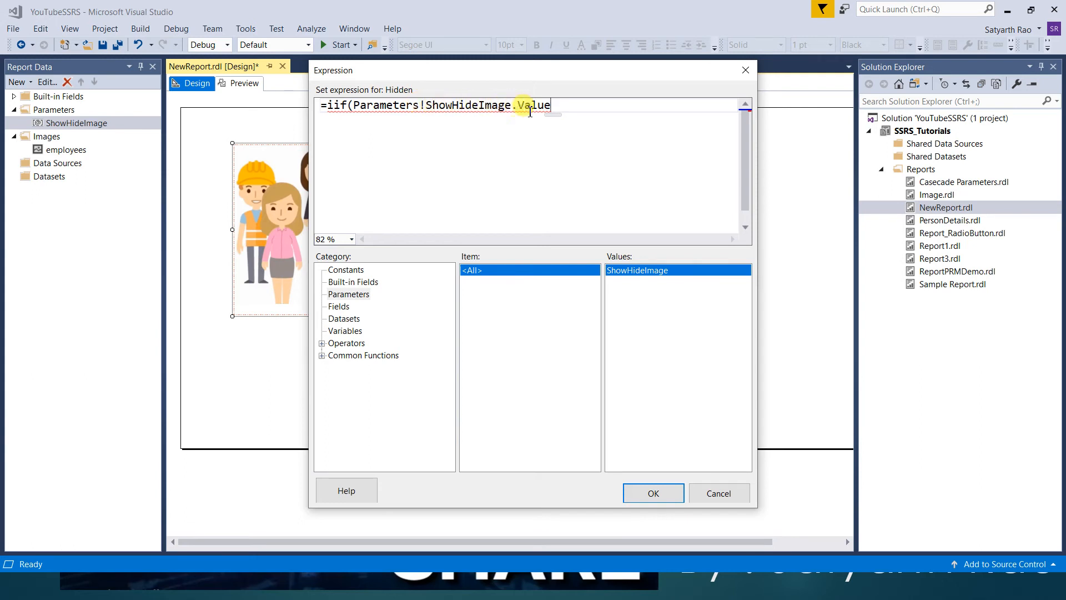
key("BackSpace")
key("BackSpace")
key("BackSpace")
type(".")
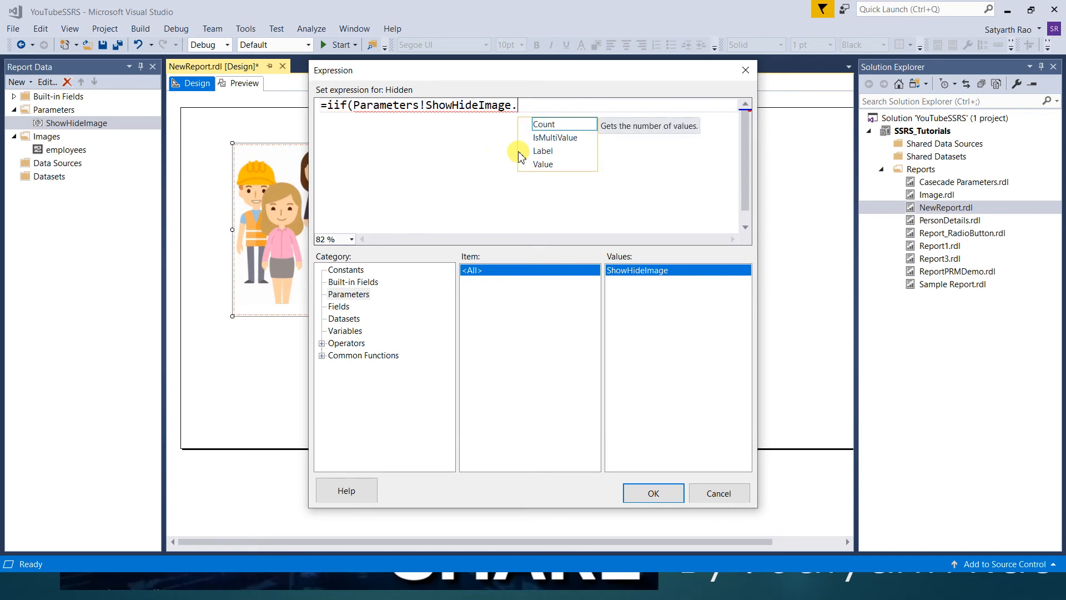
double_click(547, 164)
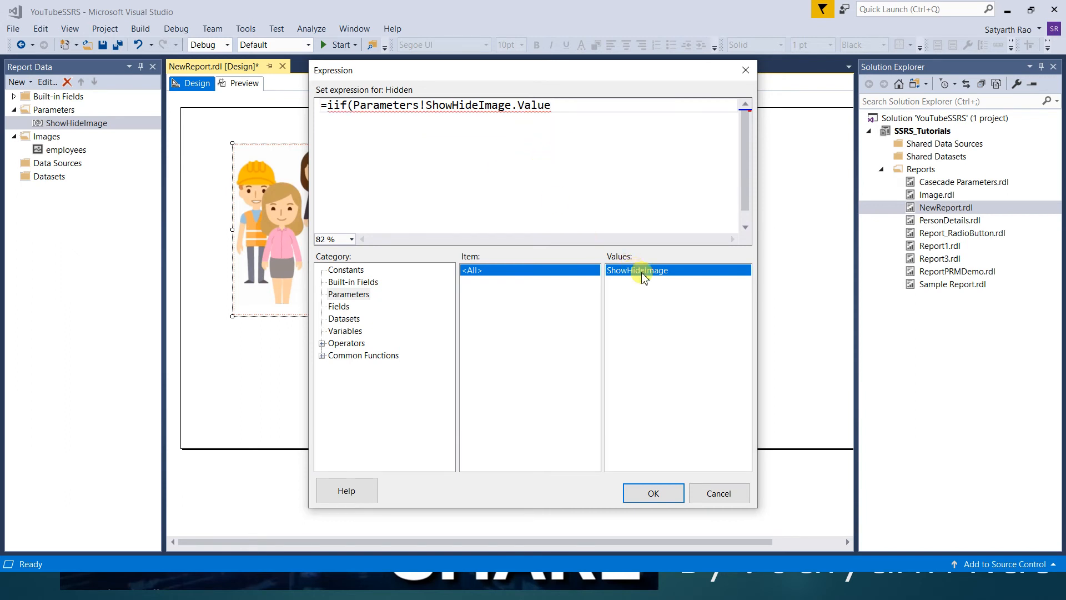
left_click_drag(353, 106, 562, 100)
key("Delete")
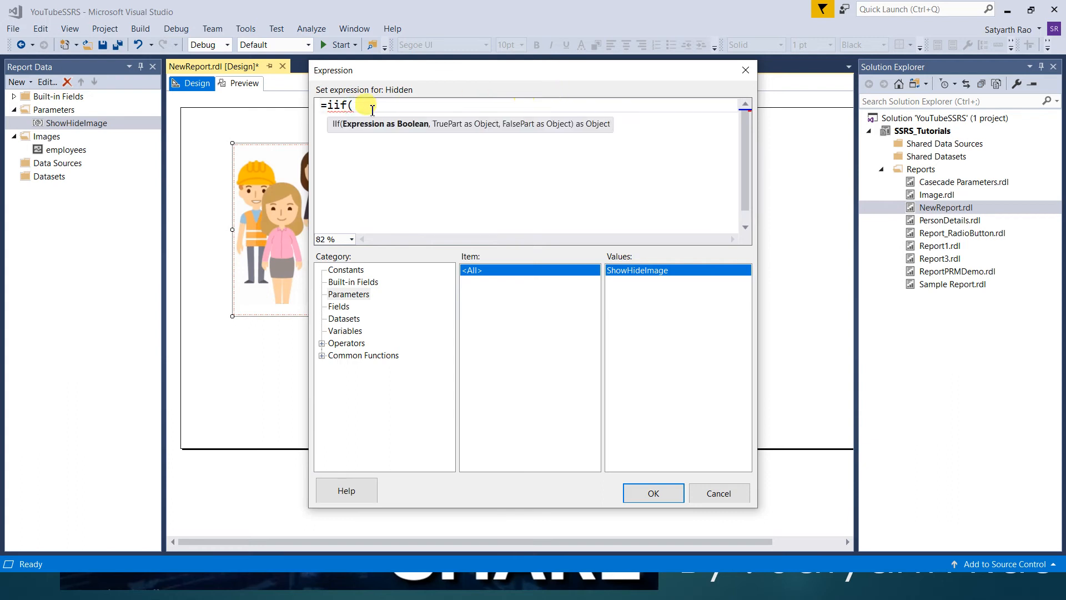
Complete the Hidden expression as =iif(Parameters!ShowHideImage.Value=False,True,False)
double_click(638, 270)
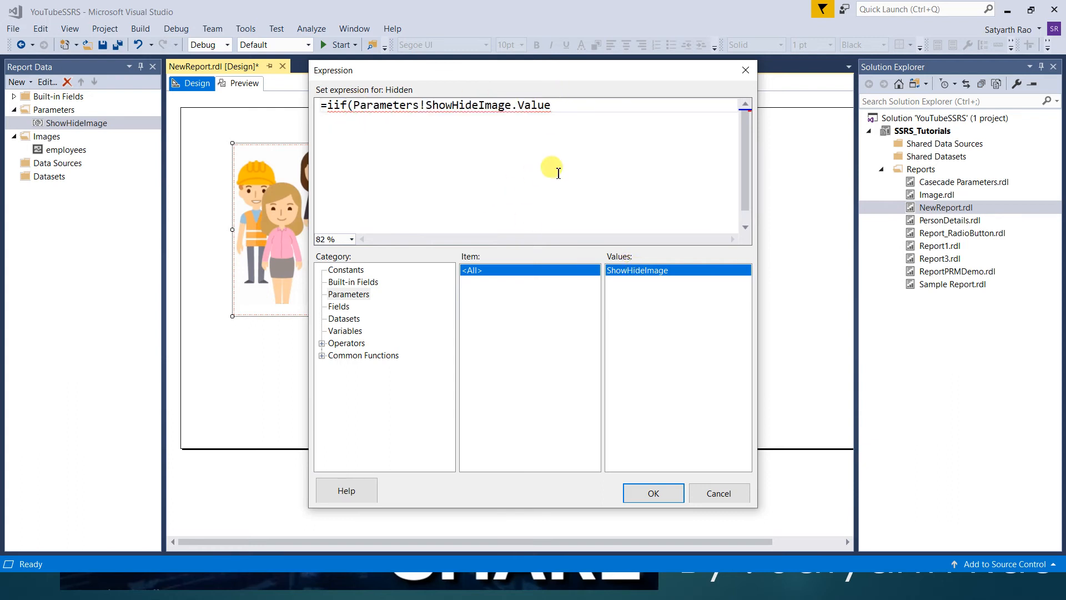
type("=Fa")
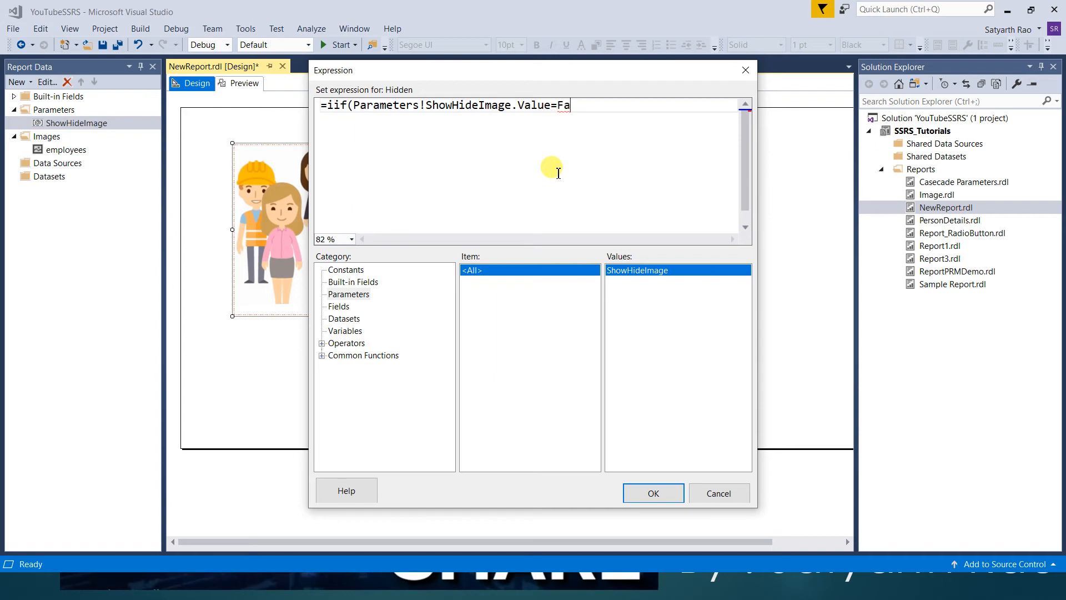
type("lse")
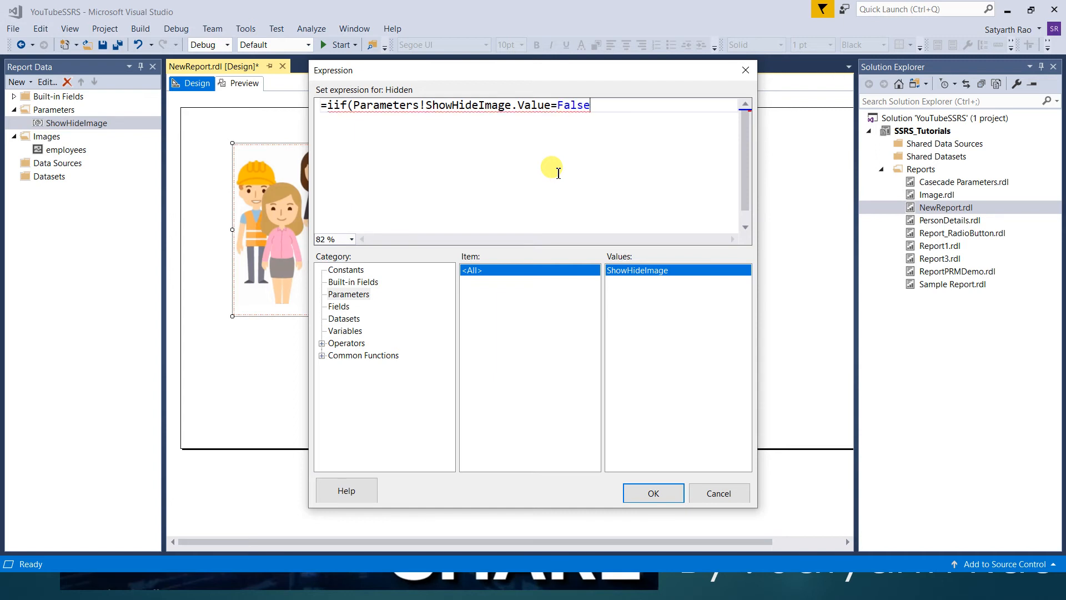
type(",True")
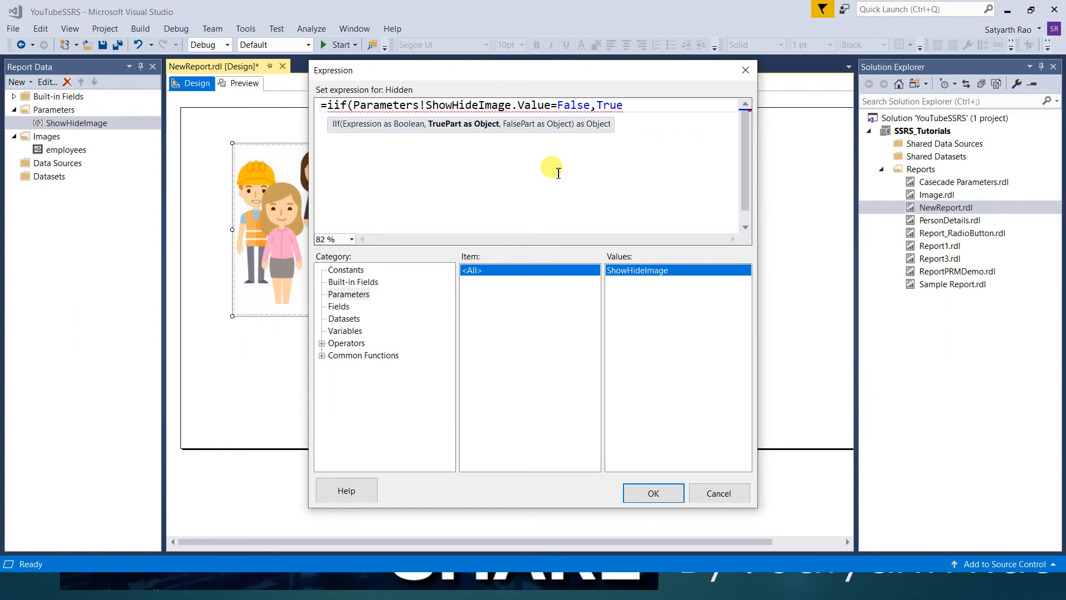
type(",False")
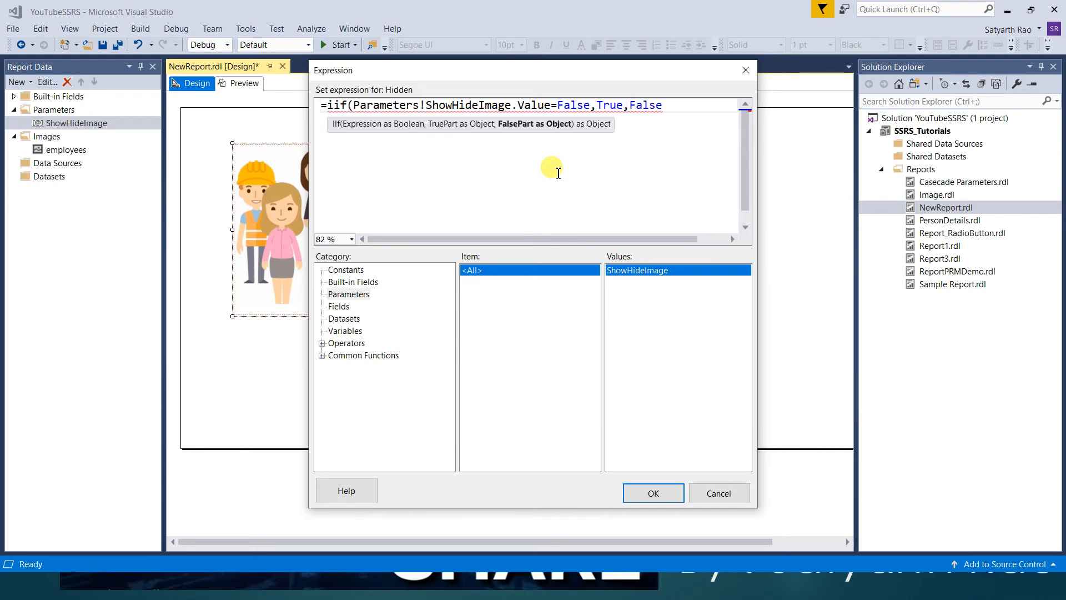
type(")")
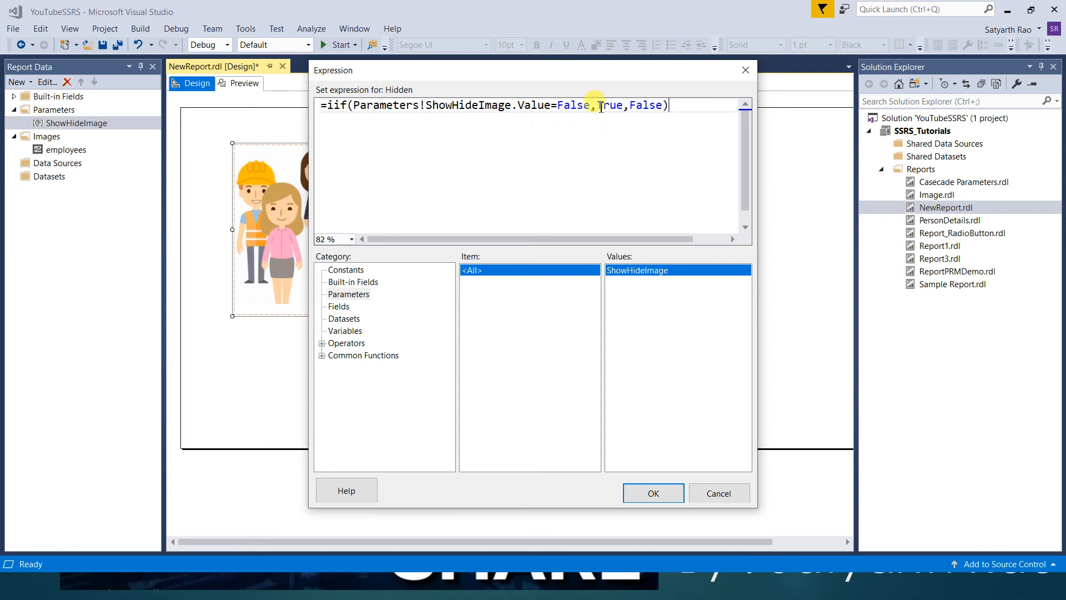
Examine the iif expression's condition and its true and false parts against the Hidden property
left_click_drag(597, 107, 356, 113)
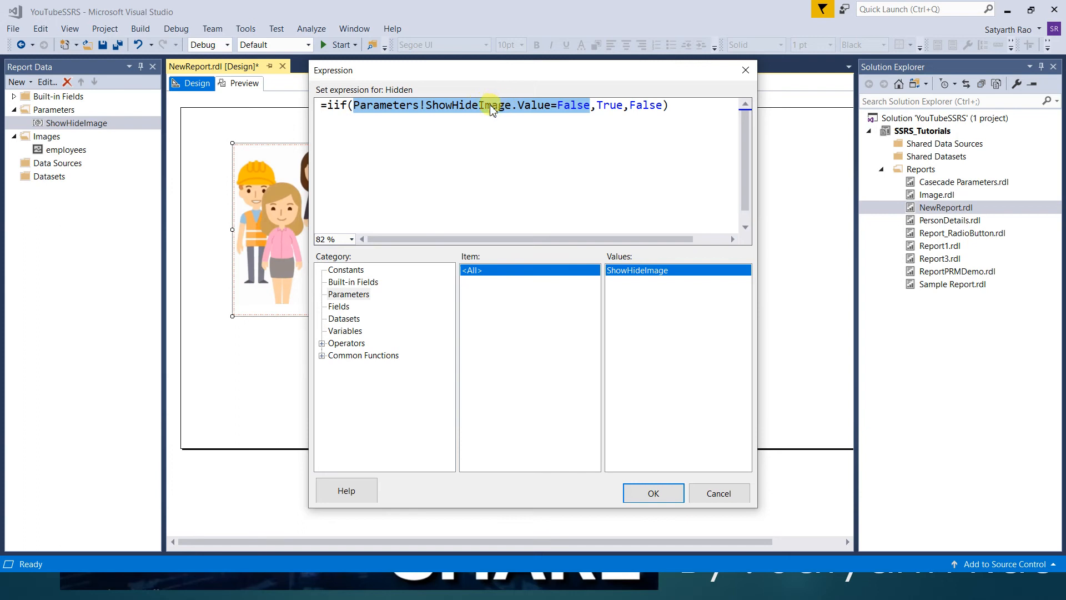
left_click(602, 109)
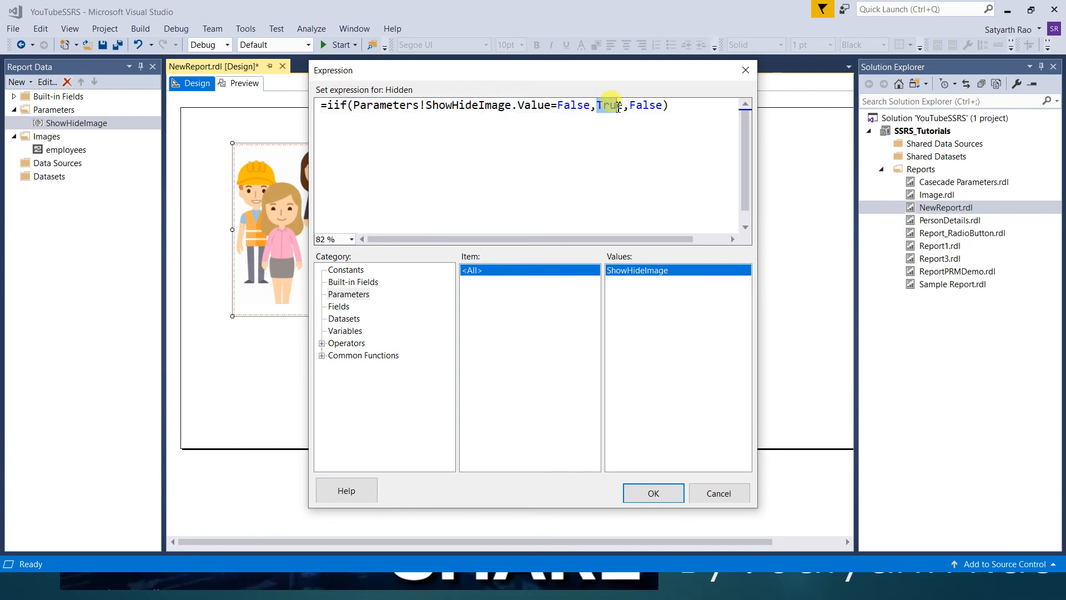
double_click(633, 106)
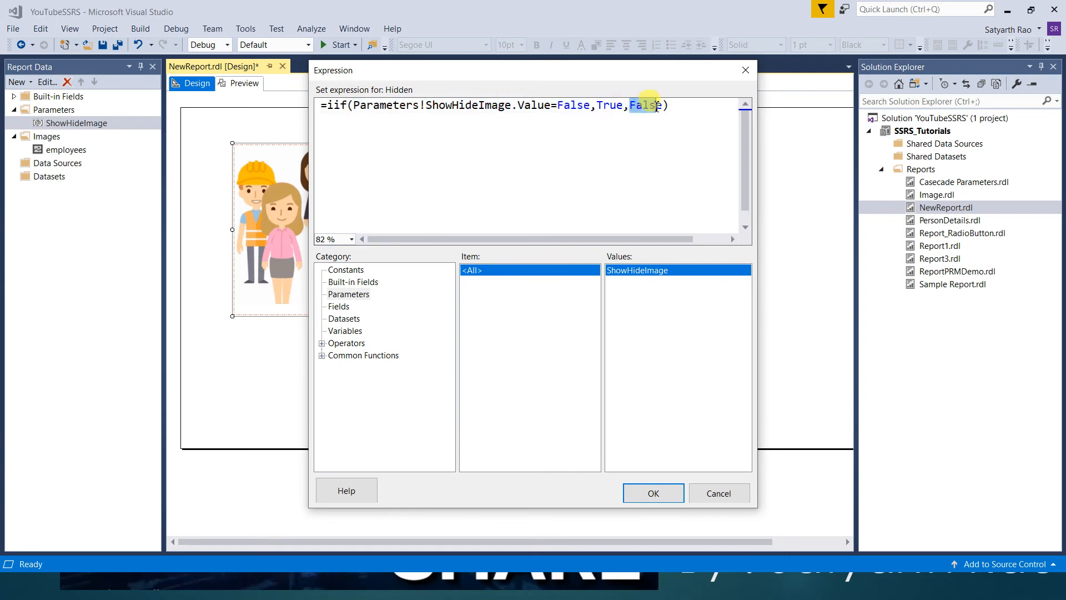
double_click(609, 109)
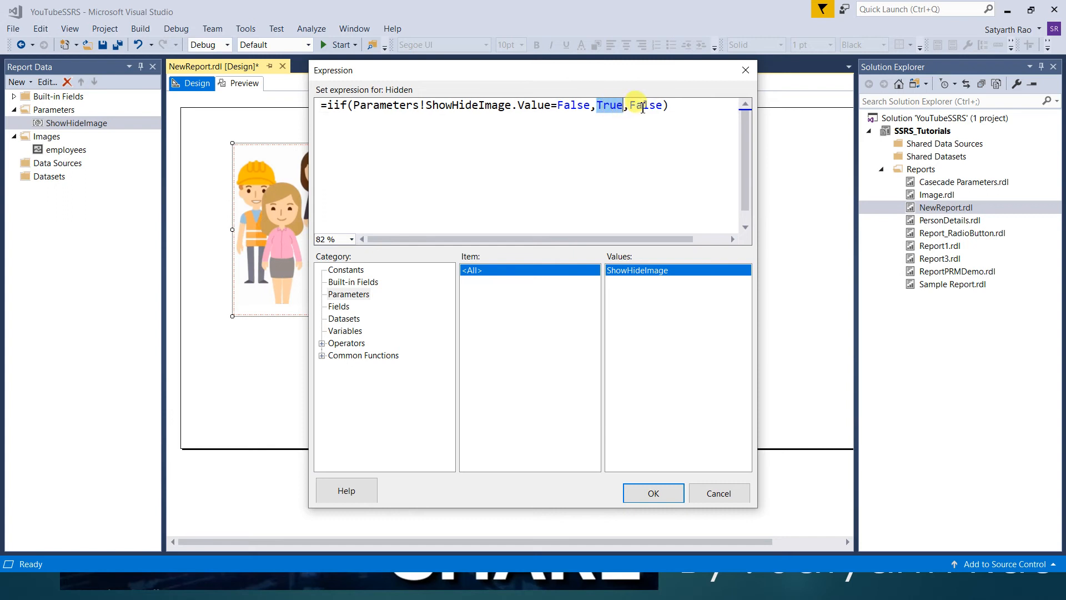
double_click(642, 108)
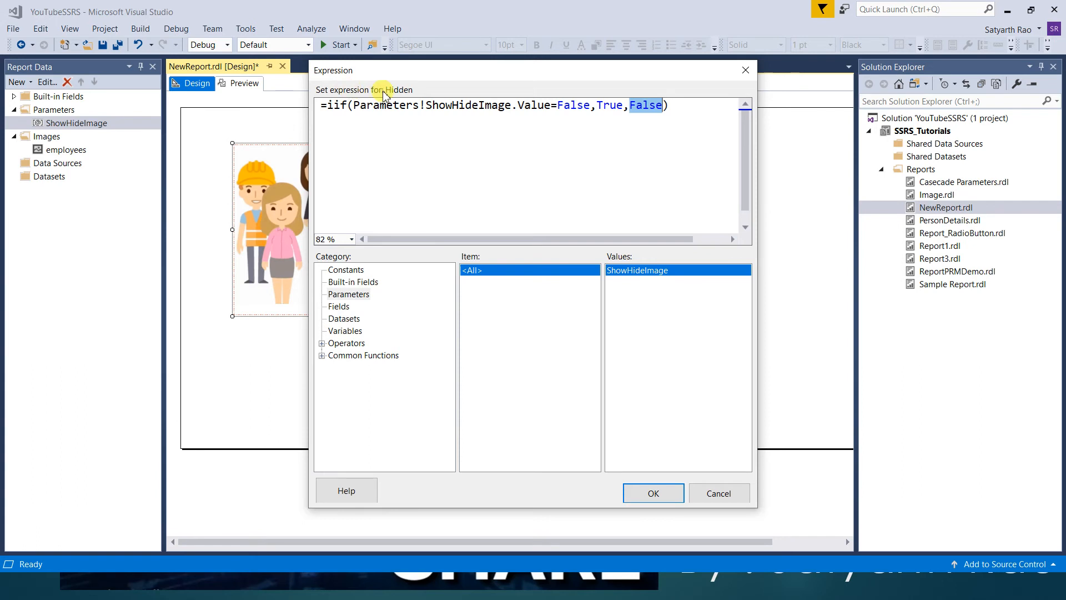
double_click(609, 107)
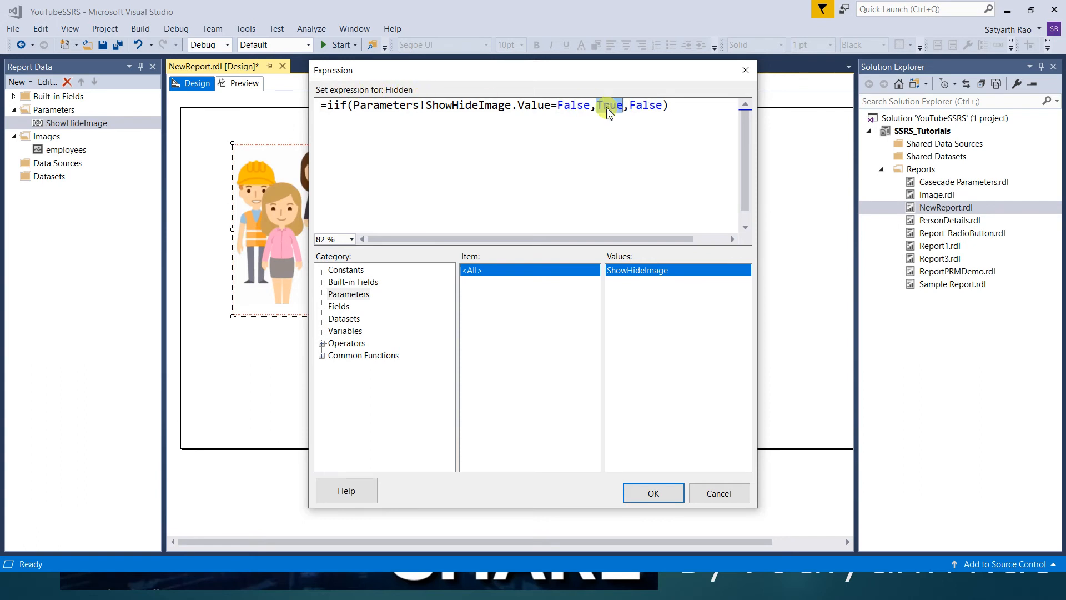
double_click(642, 105)
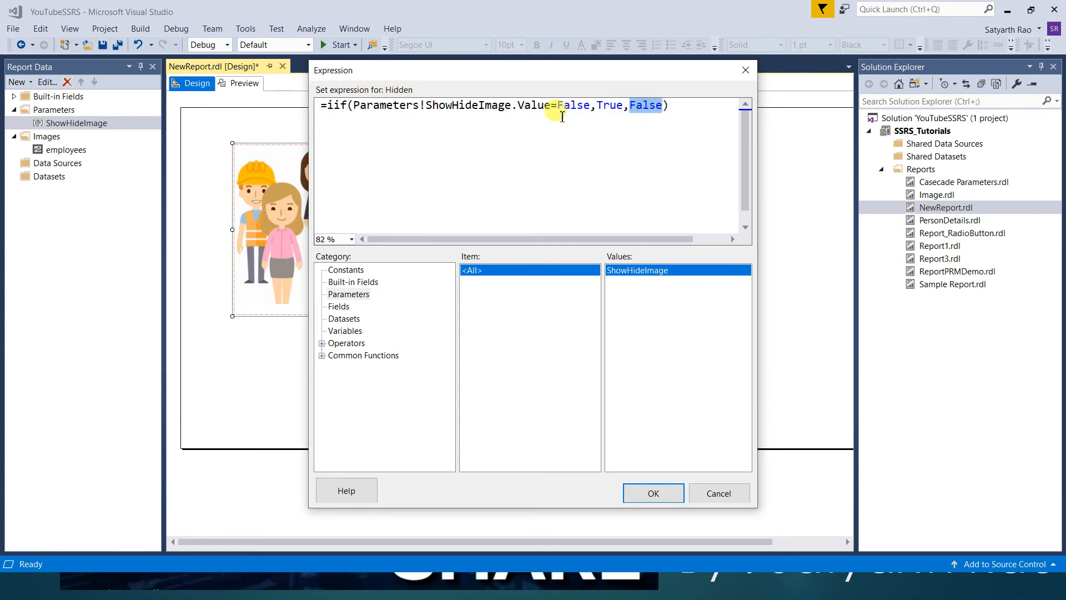
left_click_drag(597, 106, 360, 95)
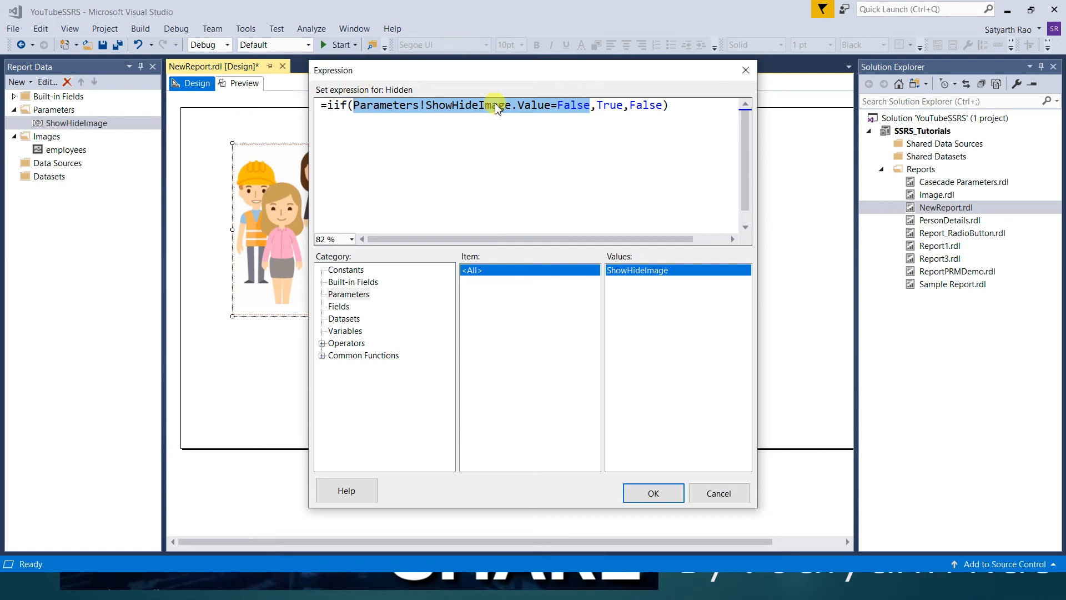
Accept the Hidden expression and the image properties
left_click(671, 105)
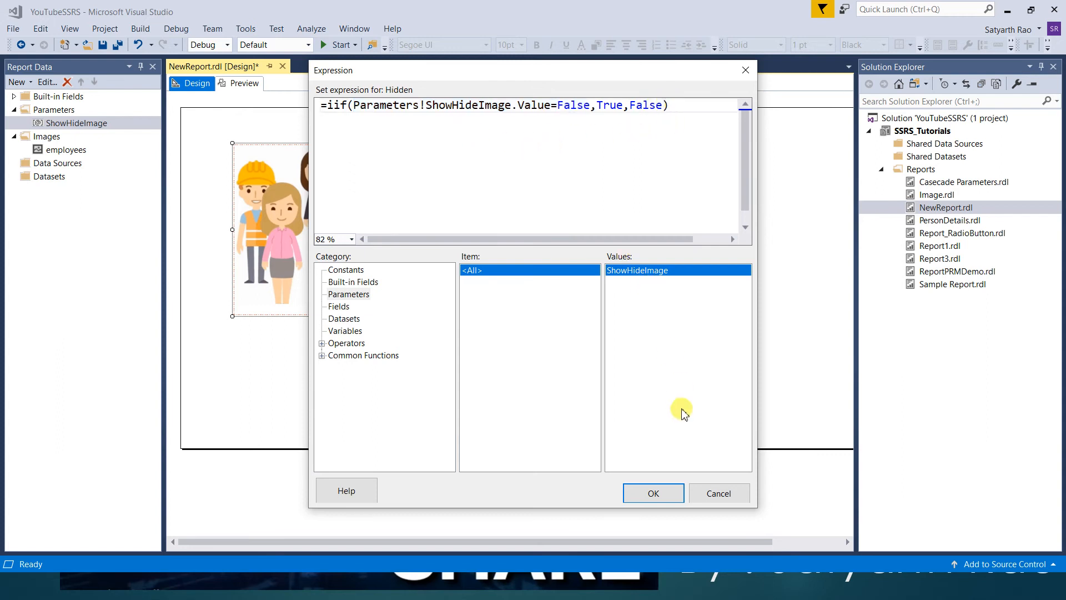
left_click(653, 494)
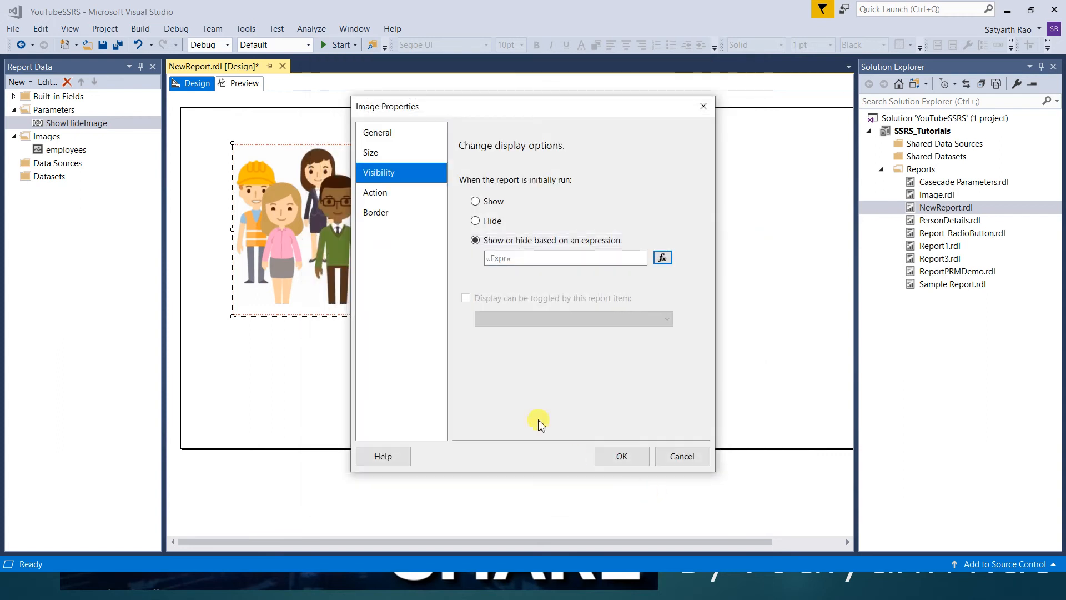
left_click(641, 464)
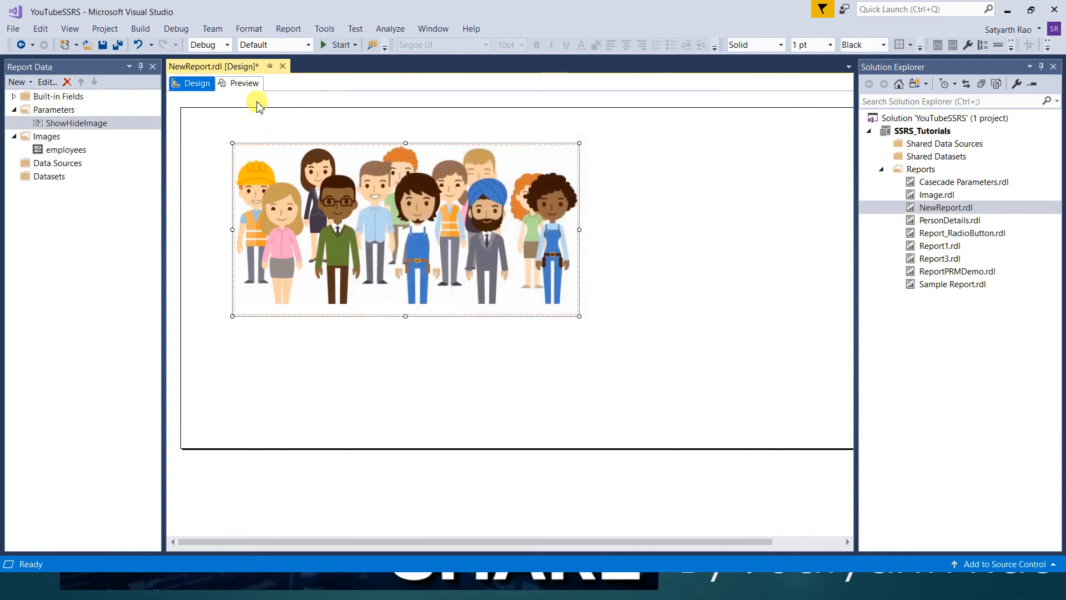
Preview the report and run it again with the Show Hide Image parameter set to Show
left_click(245, 83)
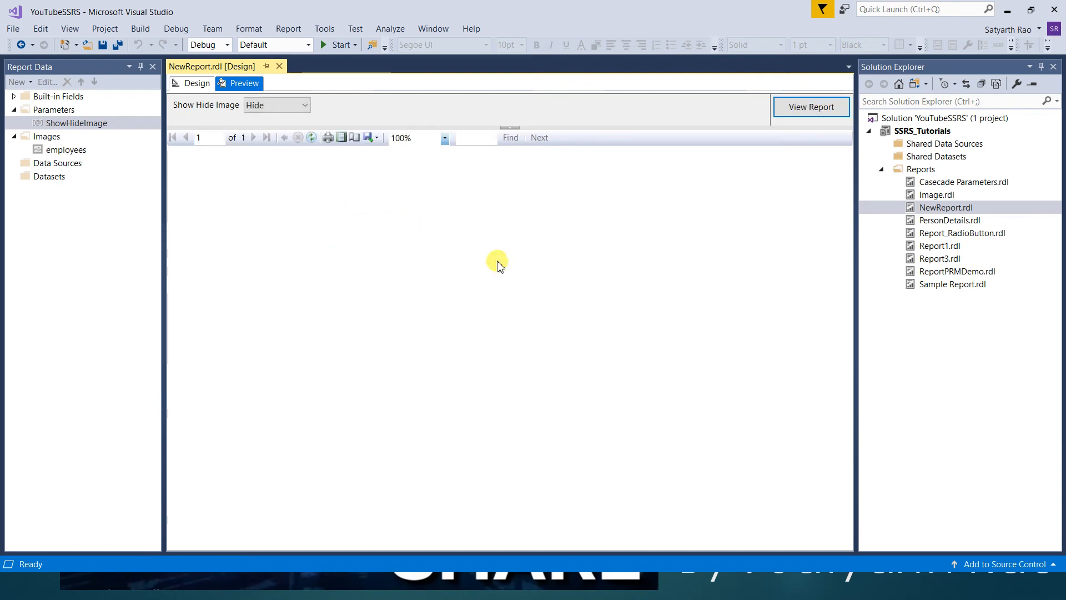
left_click(286, 113)
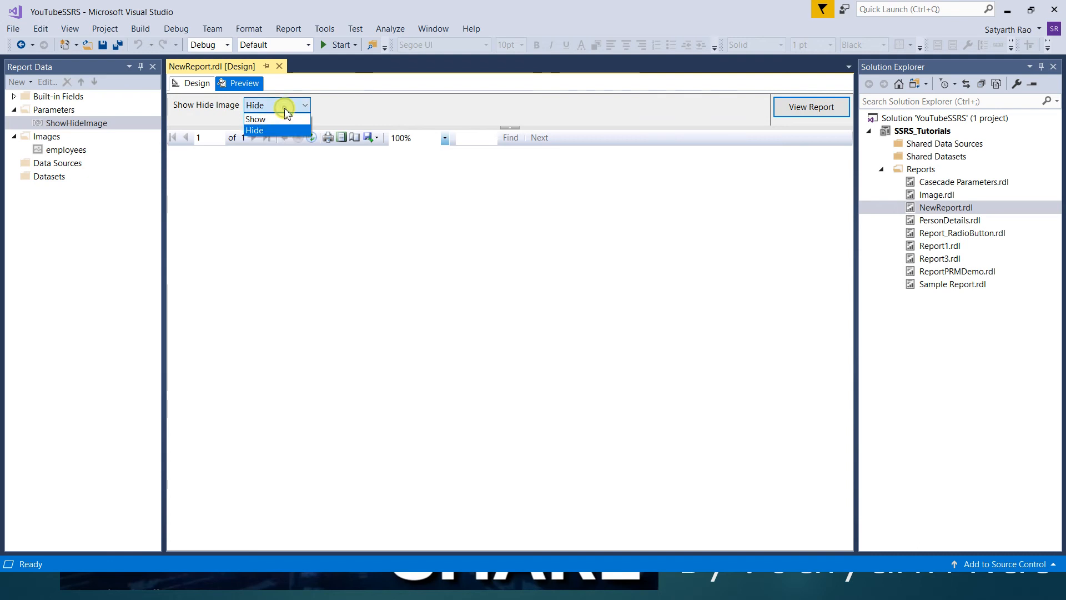
left_click(283, 119)
left_click(796, 111)
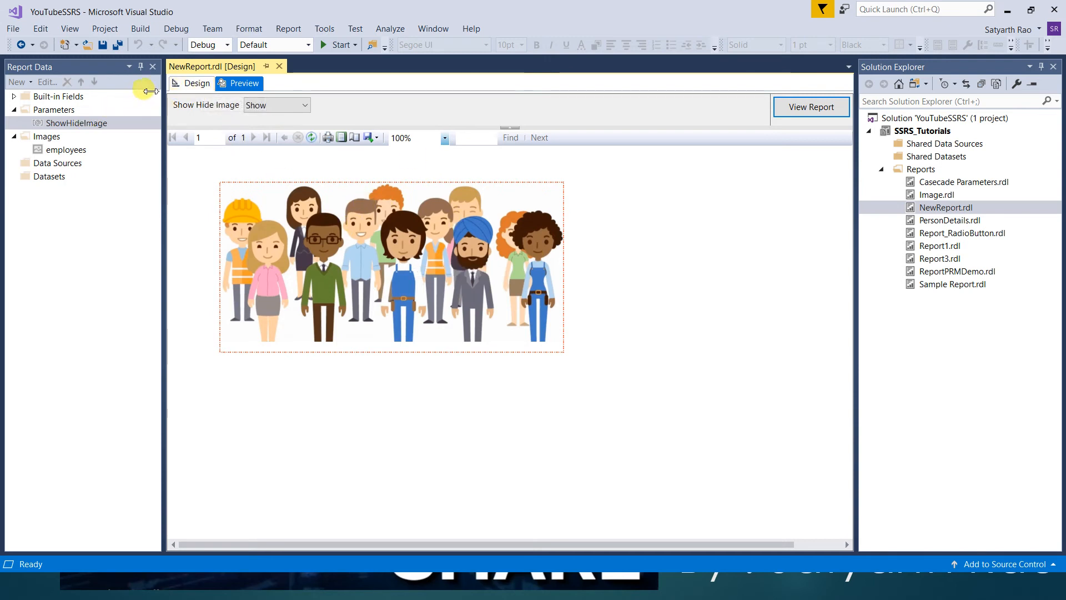
Open the Employee image's Hidden expression in design view and replace the parameter reference in the iif condition with False
left_click(194, 86)
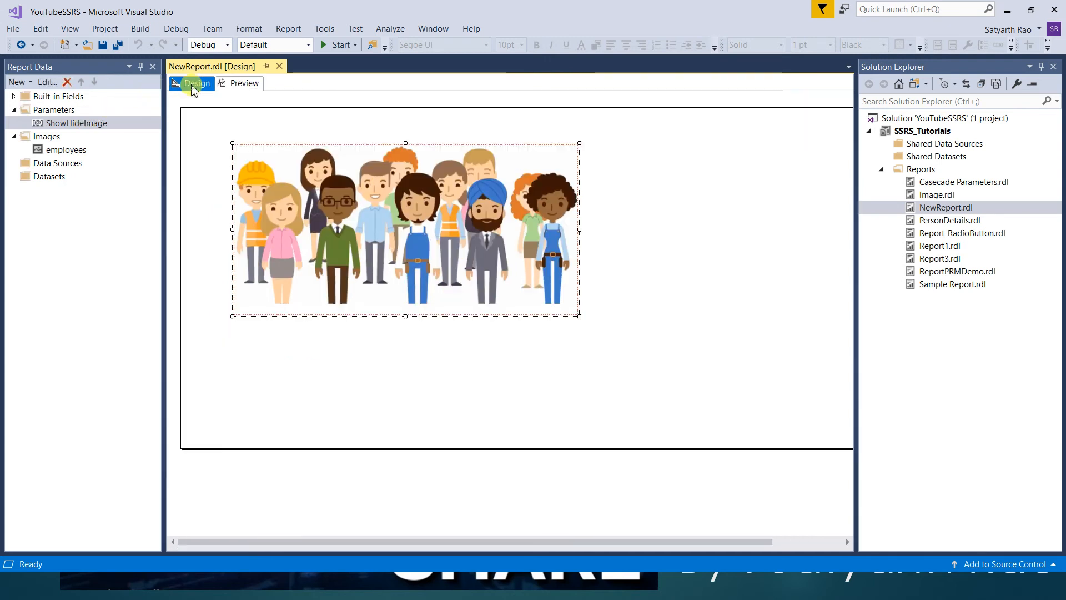
right_click(328, 188)
left_click(373, 293)
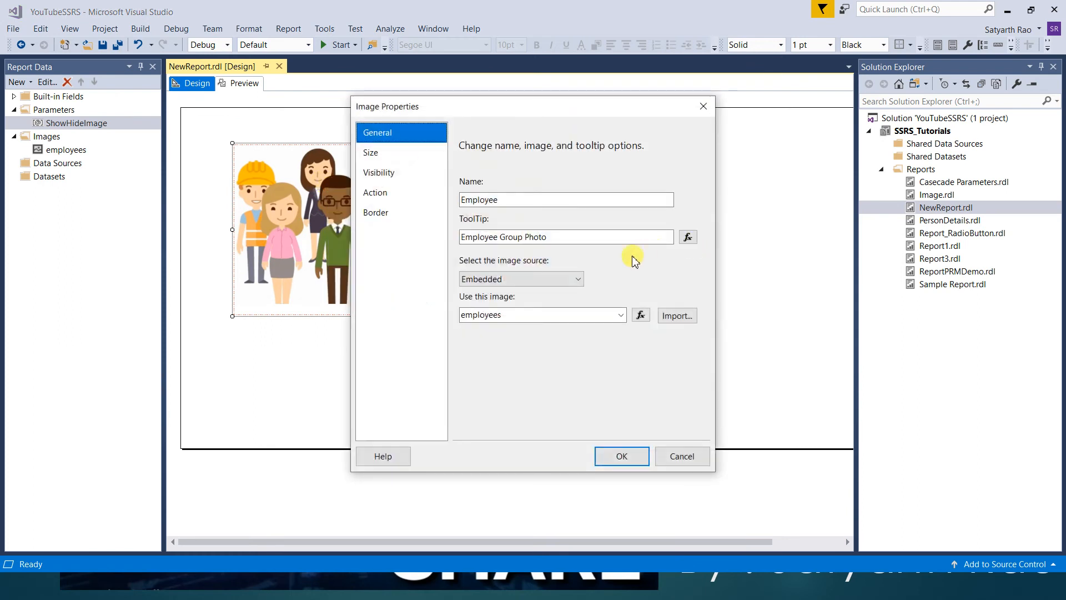
left_click(372, 173)
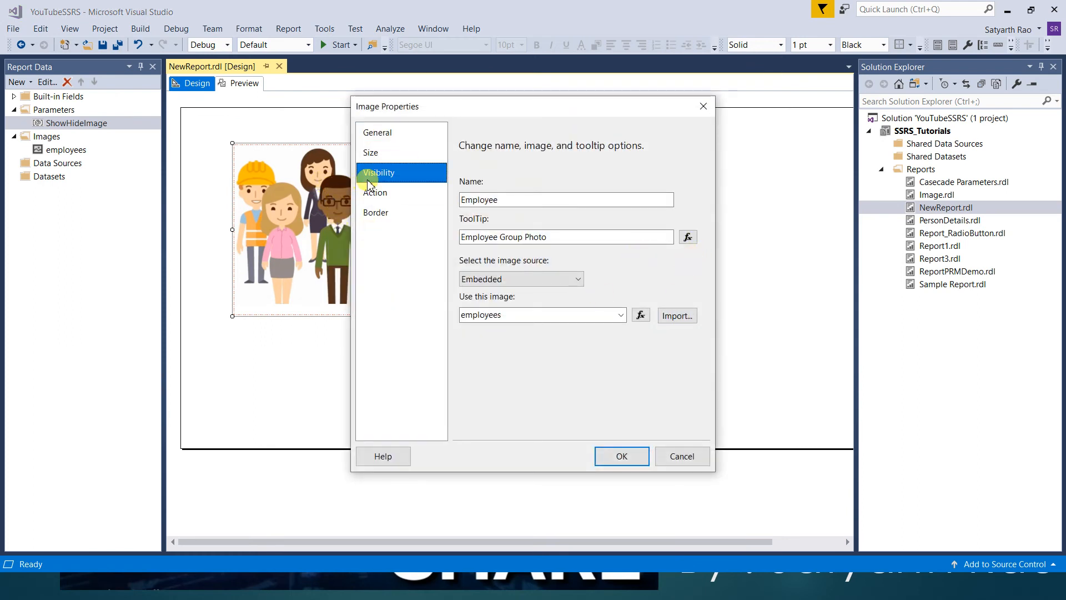
left_click(665, 260)
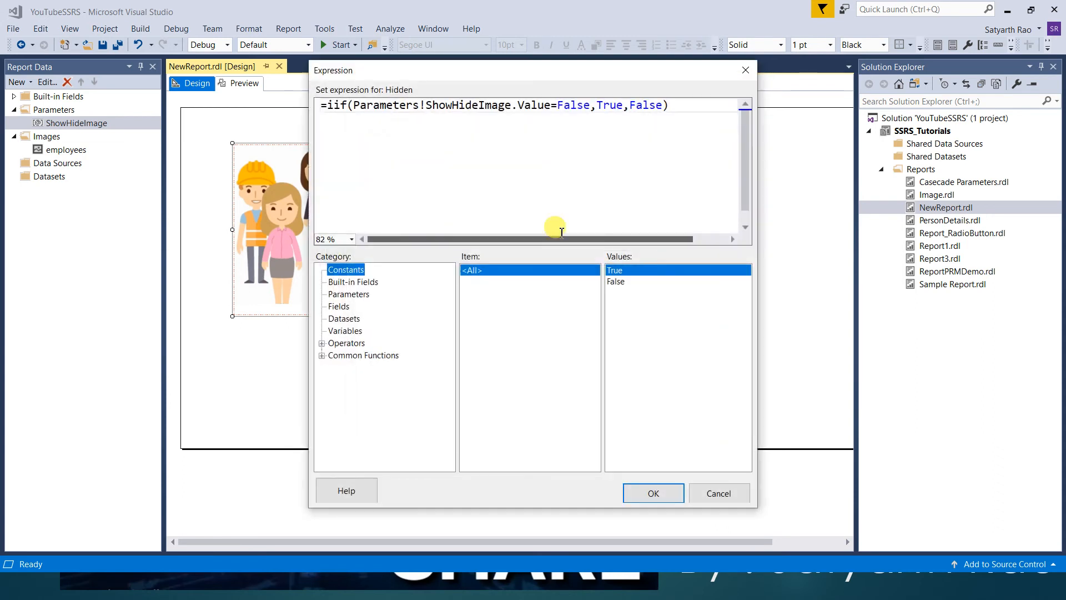
left_click_drag(356, 110, 550, 127)
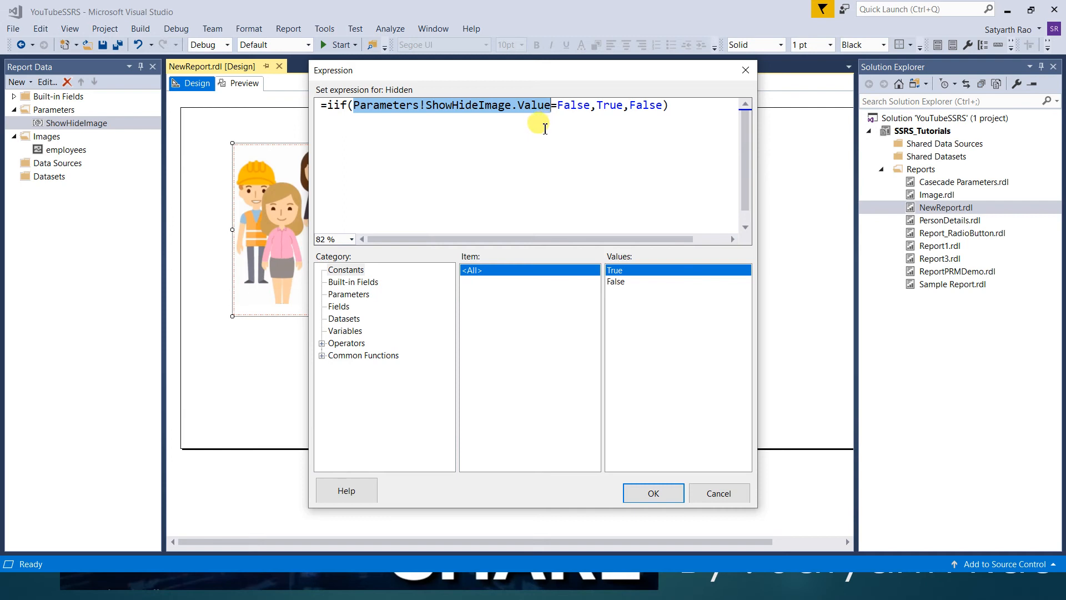
type("False")
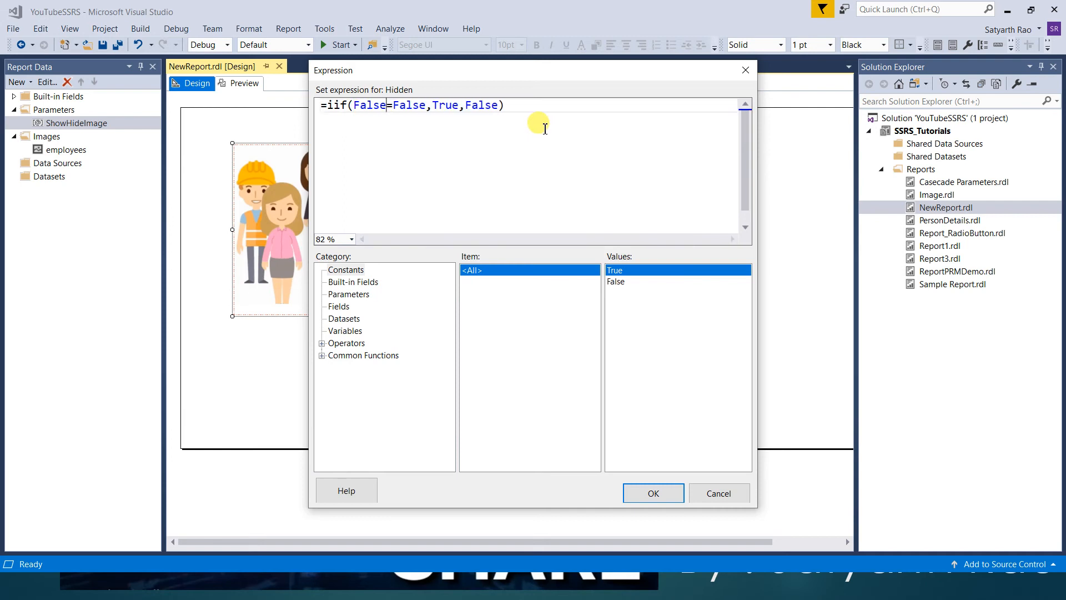
Examine the False=False condition and the iif expression's true part
key("shift+Right")
key("shift+Right")
key("shift+Right")
key("shift+Right")
key("shift+Right")
key("shift+Right")
key("shift+Right")
key("shift+Right")
key("shift+Right")
key("shift+Right")
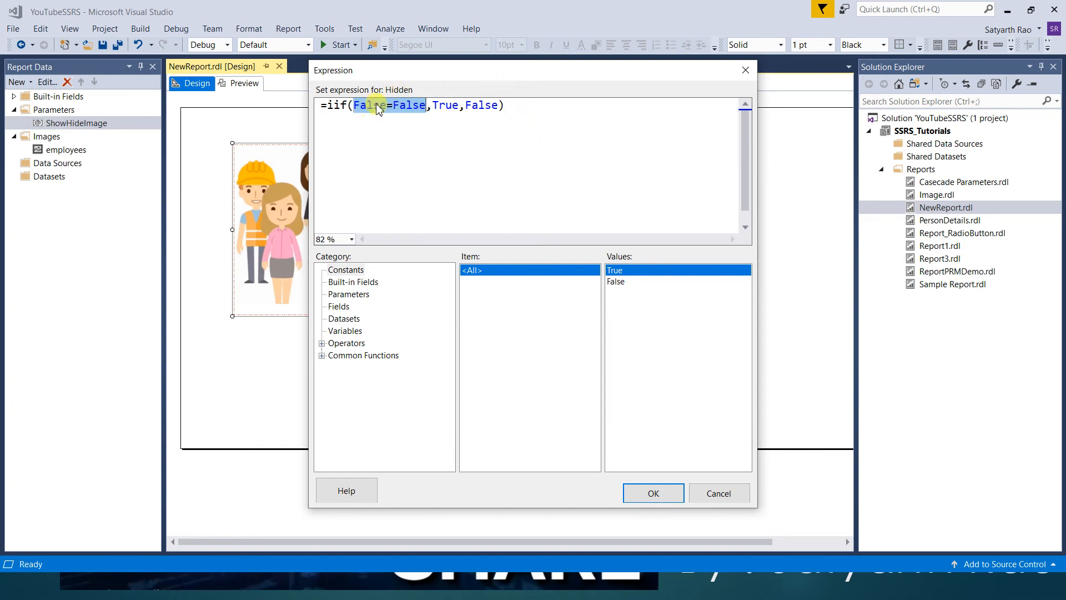
left_click_drag(433, 108, 459, 108)
Replace the first False in the iif condition with True and examine the resulting comparison
left_click_drag(386, 107, 354, 107)
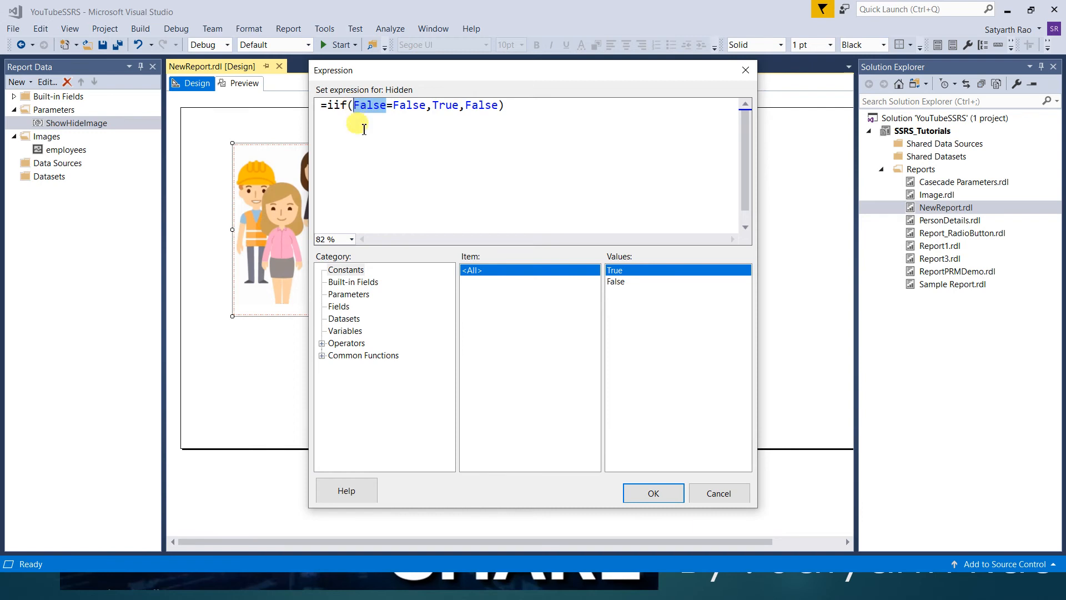
type("True")
key("shift+Right")
key("shift+Right")
key("shift+Right")
key("shift+Right")
key("shift+Right")
key("shift+Right")
key("shift+Right")
key("shift+Right")
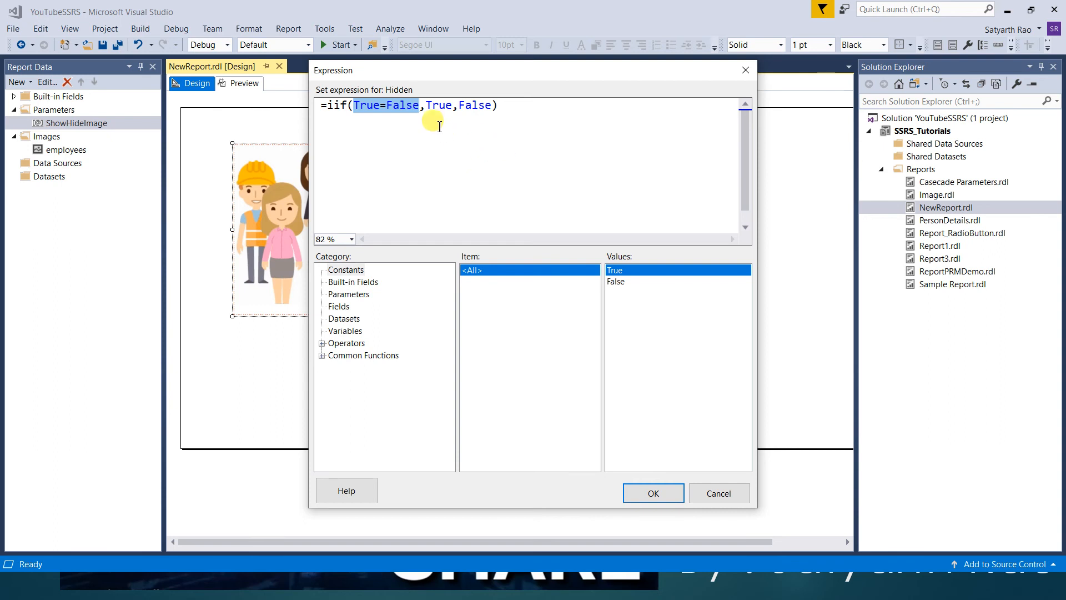
Restore the iif condition to Parameters!ShowHideImage.Value=False using the ShowHideImage parameter, and accept the expression and image properties
left_click(420, 105)
key("shift+Left")
key("shift+Left")
key("shift+Left")
key("shift+Left")
key("shift+Left")
key("shift+Left")
key("shift+Left")
key("BackSpace")
left_click(361, 295)
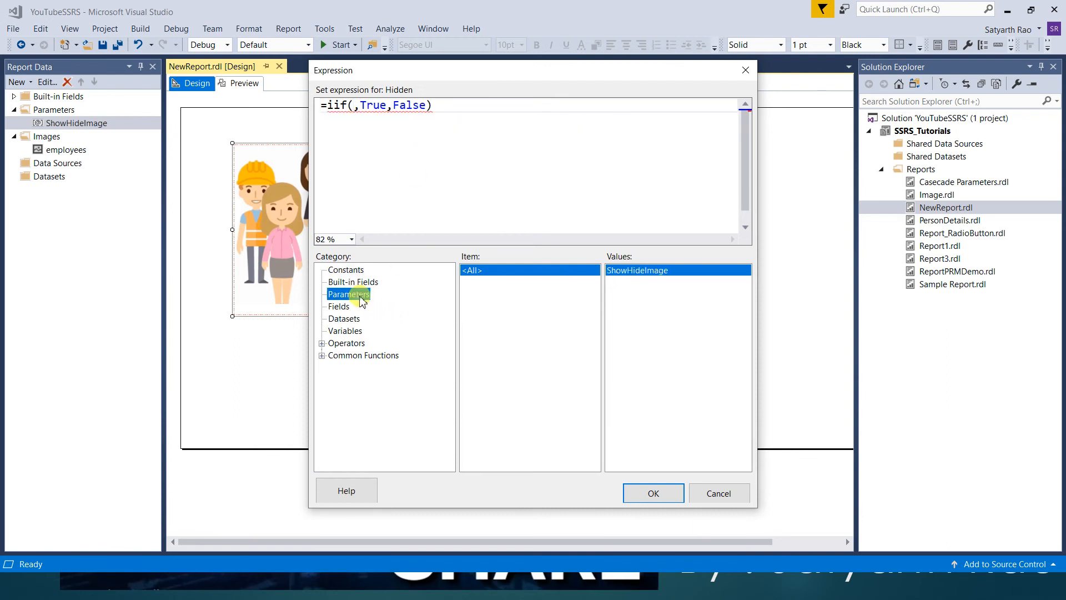
double_click(629, 271)
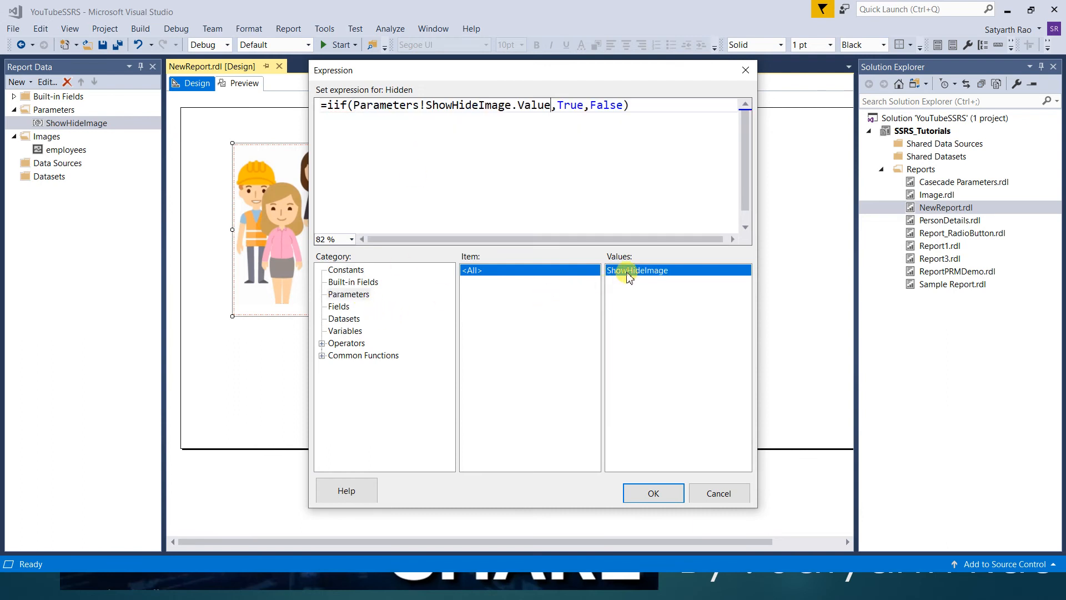
type("=False")
left_click(655, 493)
left_click(614, 455)
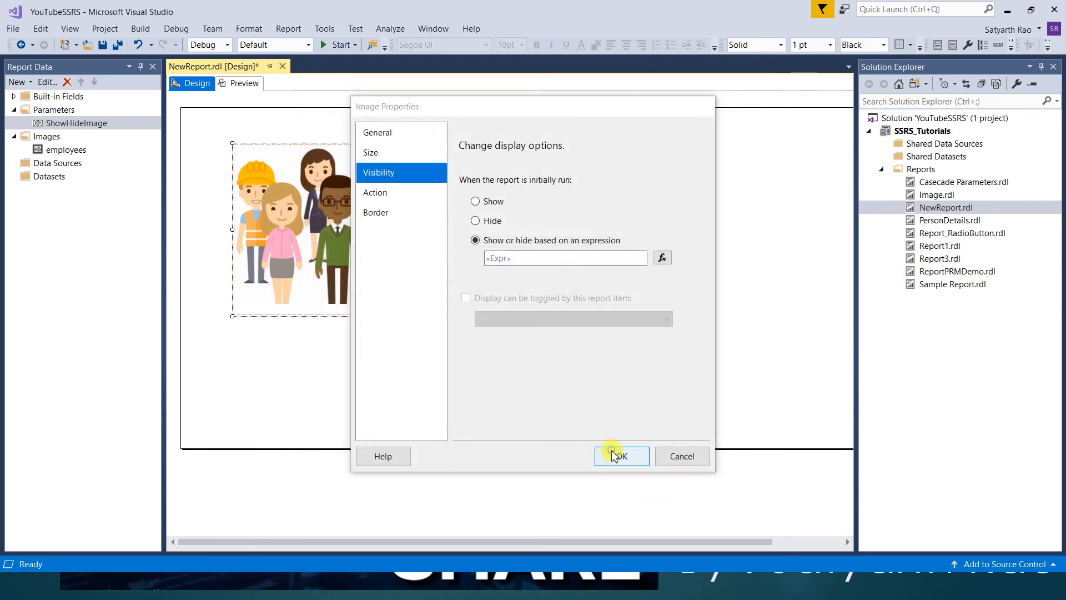
Preview the report and run it with the Show Hide Image parameter set to Show
left_click(245, 84)
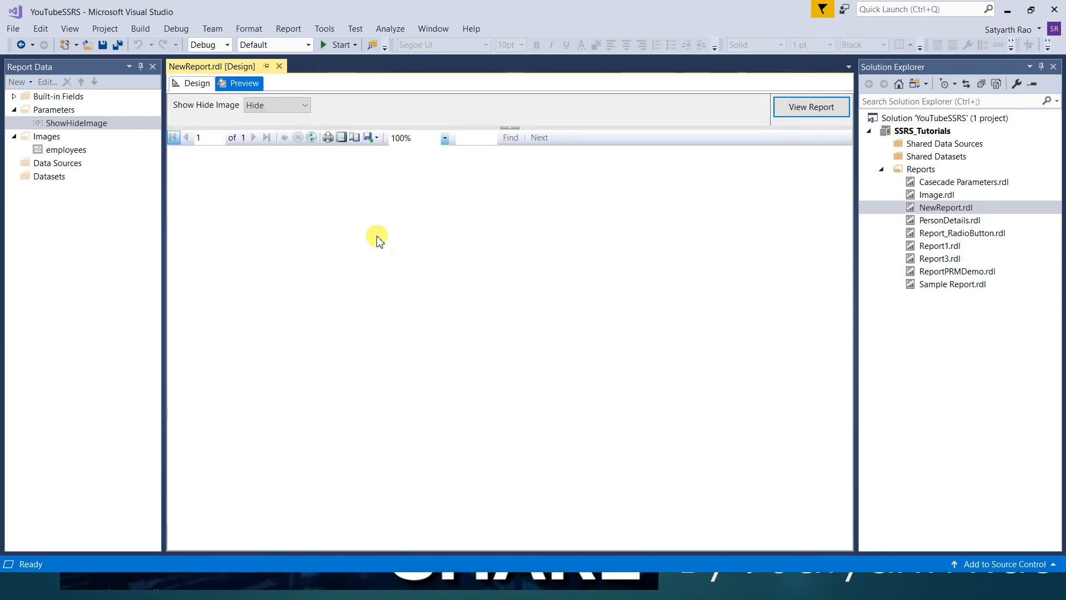
left_click(294, 106)
left_click(294, 119)
left_click(793, 108)
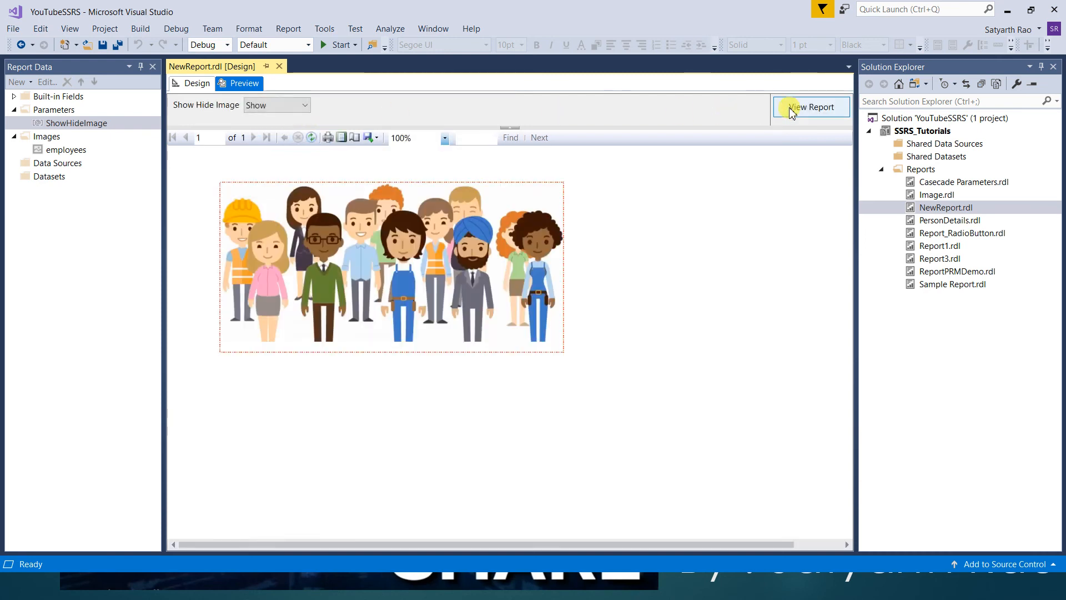
Set the Employee image's action to go to a report and specify Casecade Parameters as the target
left_click(197, 83)
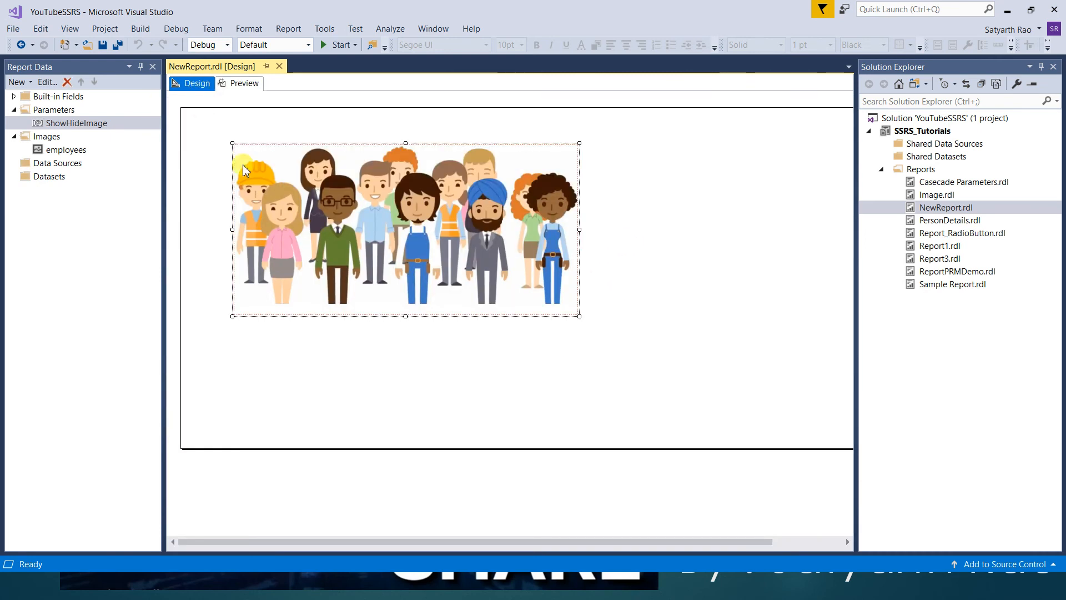
right_click(417, 232)
left_click(457, 336)
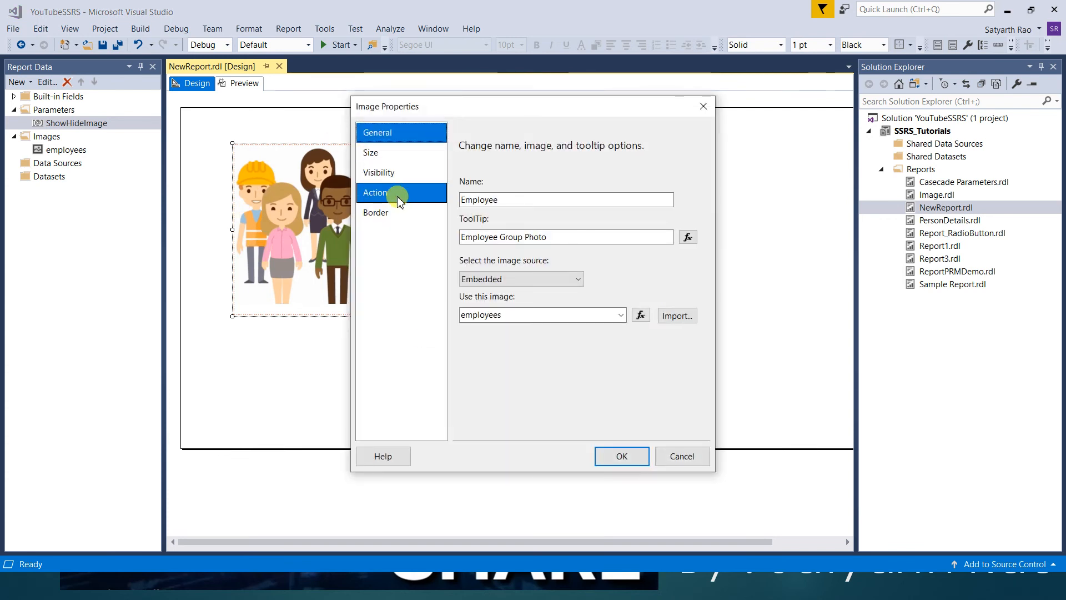
left_click(395, 175)
left_click(530, 244)
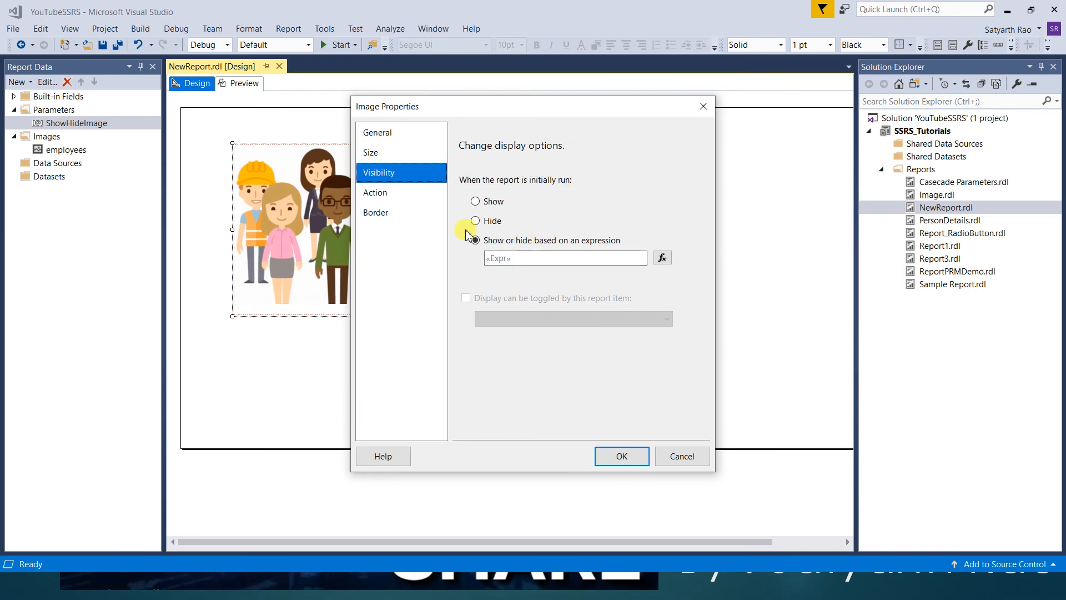
left_click(398, 197)
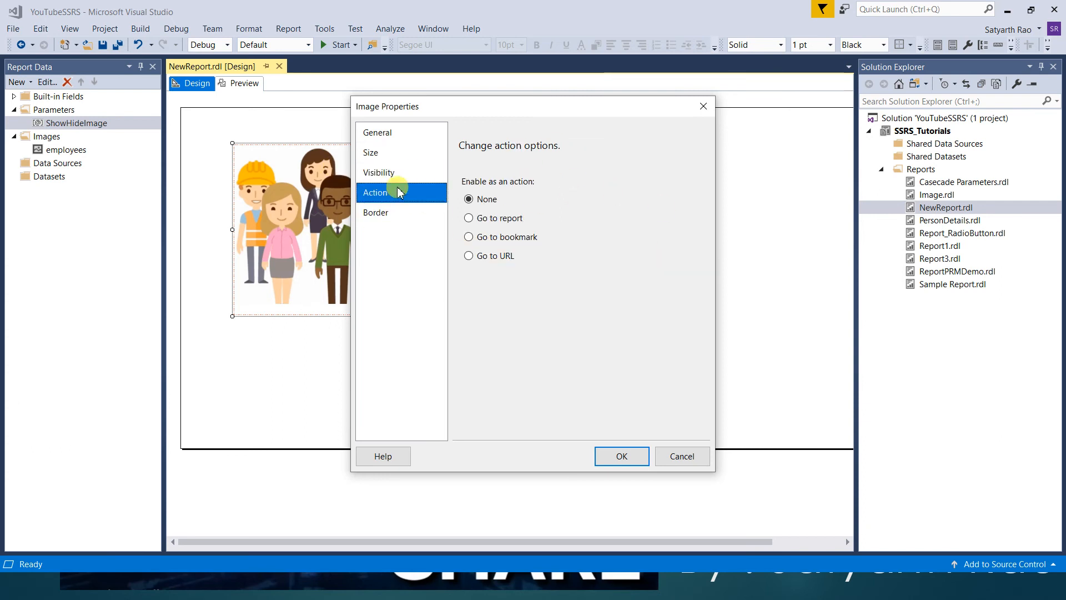
left_click(469, 218)
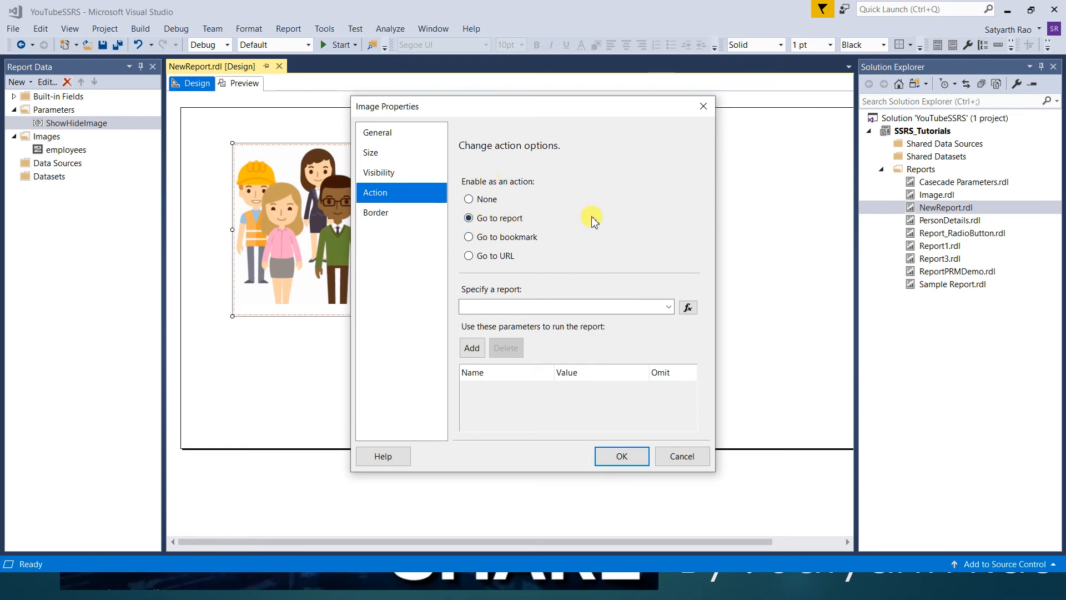
left_click(669, 309)
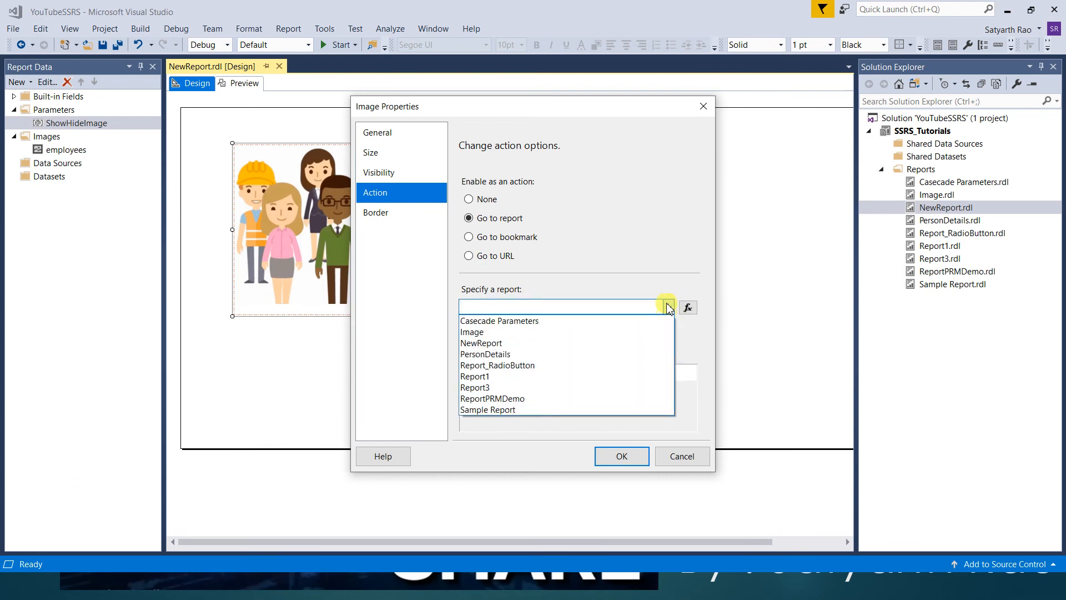
left_click(535, 321)
left_click(567, 304)
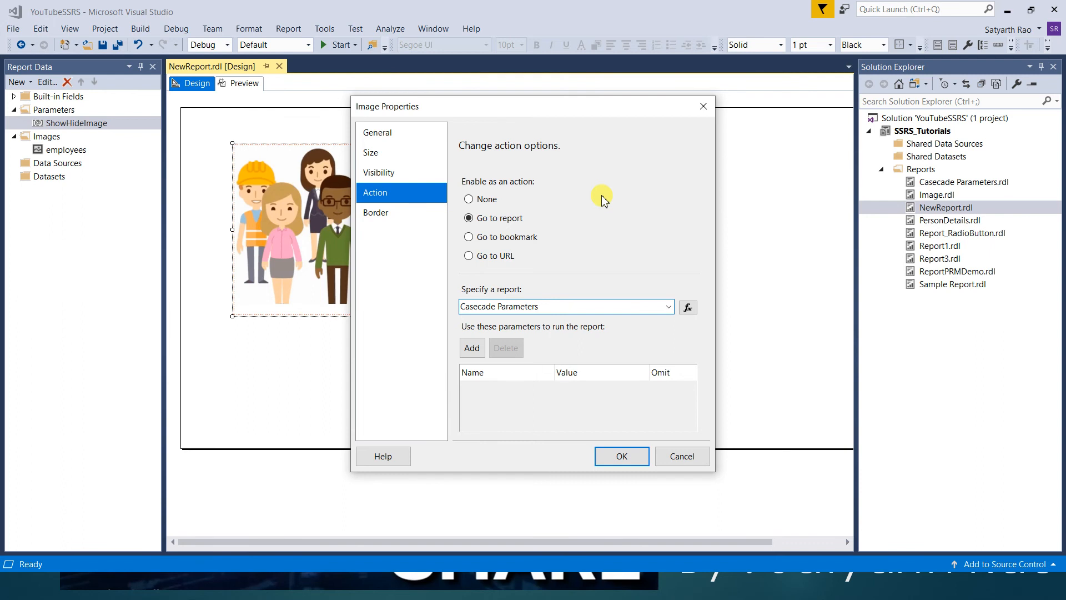
left_click_drag(558, 307, 429, 308)
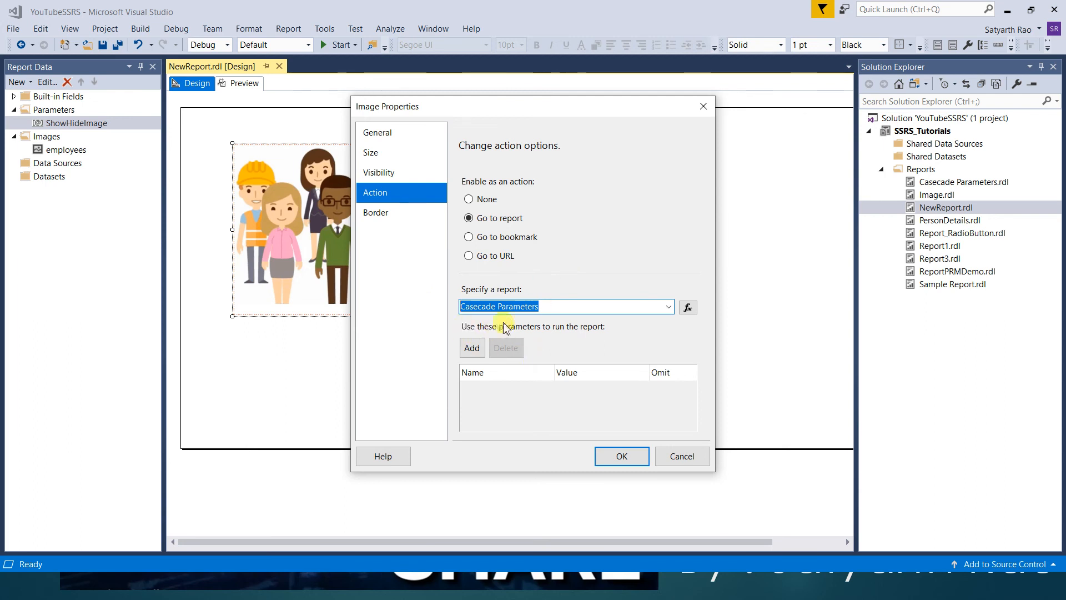
Add two parameters for running the target report, choosing country as the name in both rows
left_click(472, 349)
left_click(542, 392)
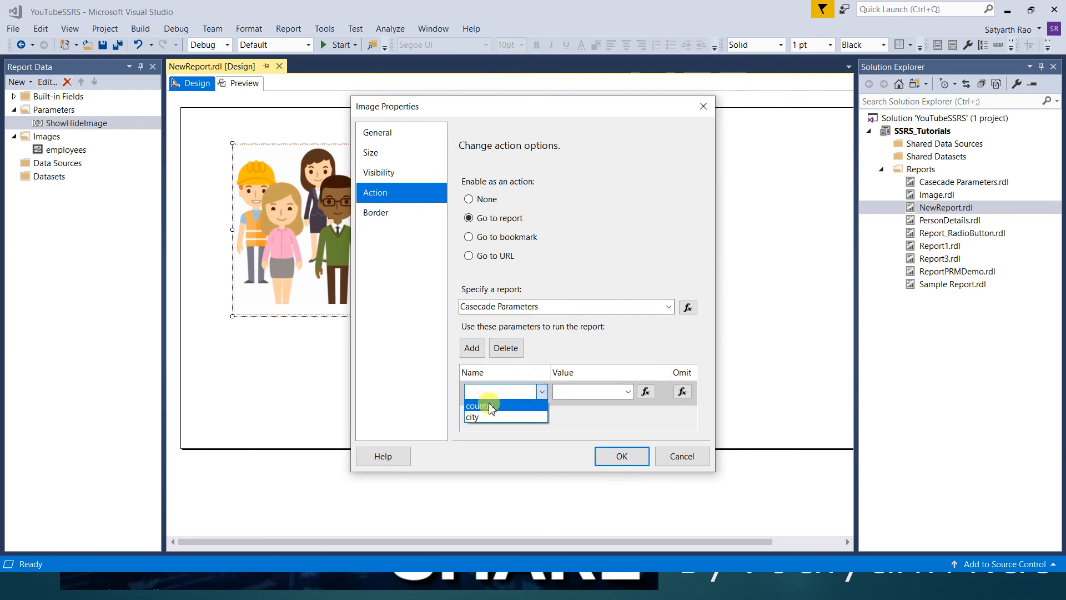
left_click(489, 407)
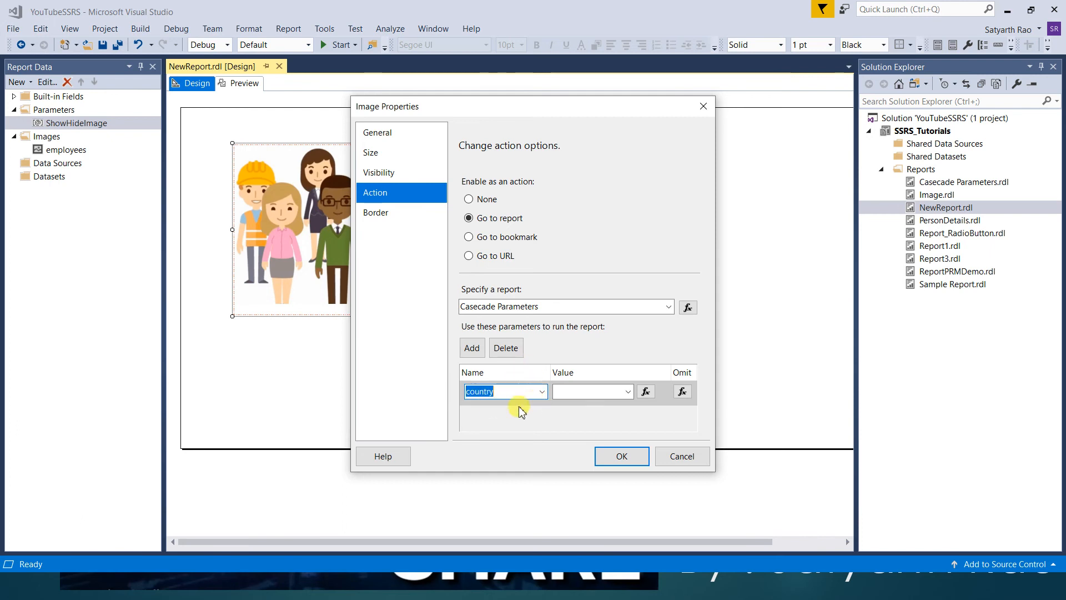
left_click(473, 355)
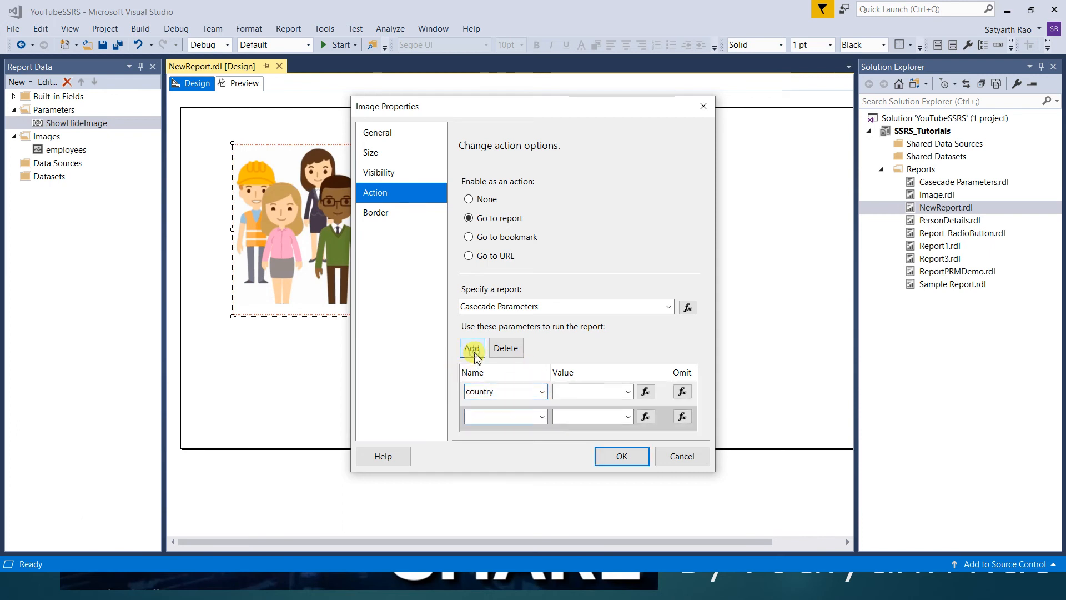
left_click(542, 416)
left_click(537, 431)
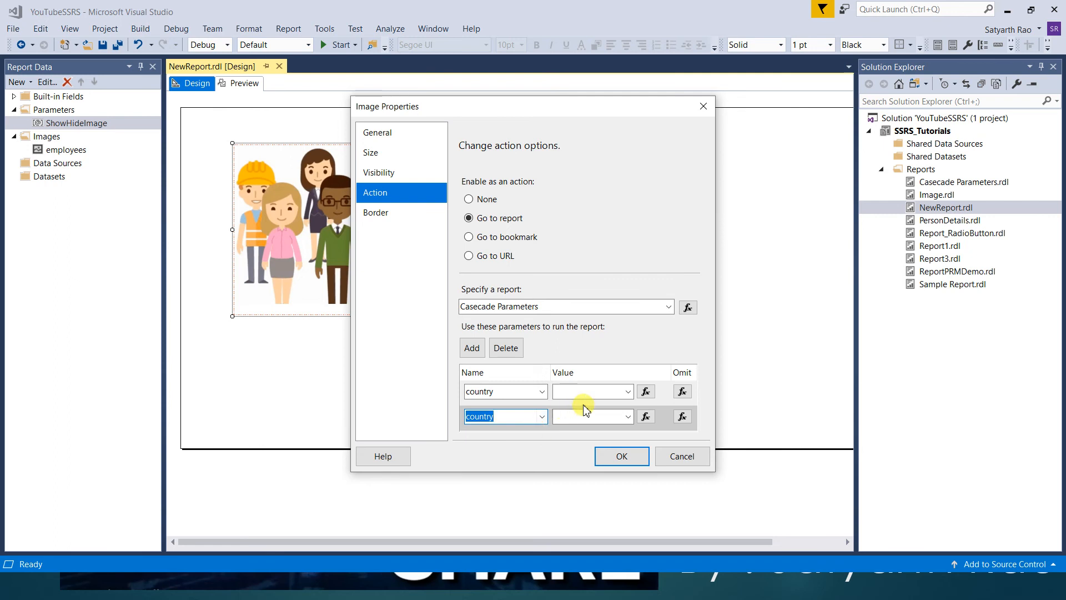
Copy United States from the Notepad note and enter it as the first country parameter's value in Visual Studio
key("alt+Tab")
key("alt+Tab")
key("alt+Tab")
key("alt+Tab")
key("alt+Tab")
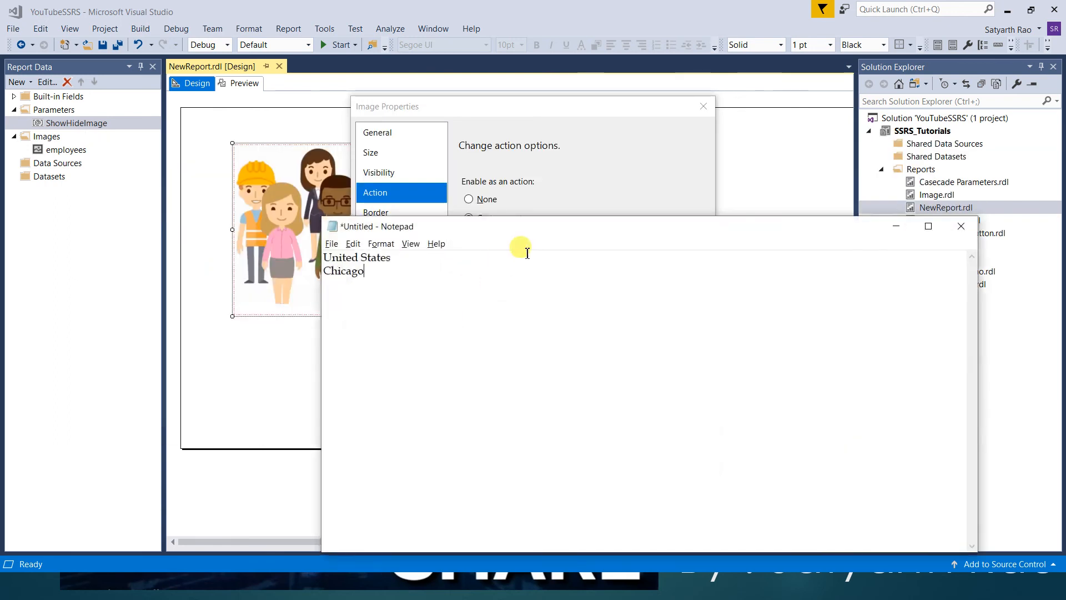
left_click_drag(391, 257, 293, 256)
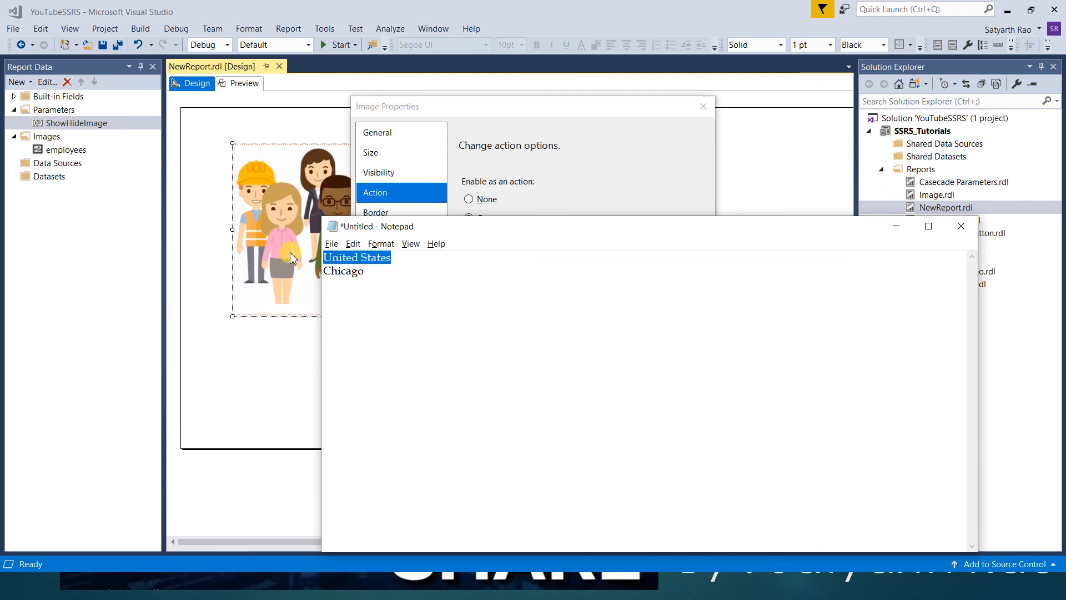
key("alt+Tab")
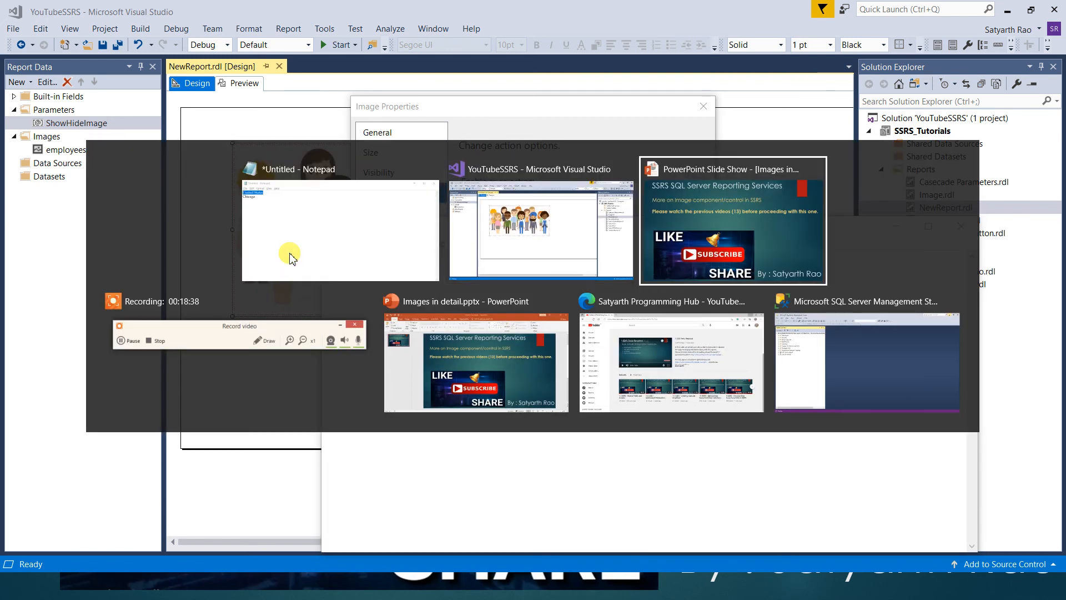
key("alt+shift+Tab")
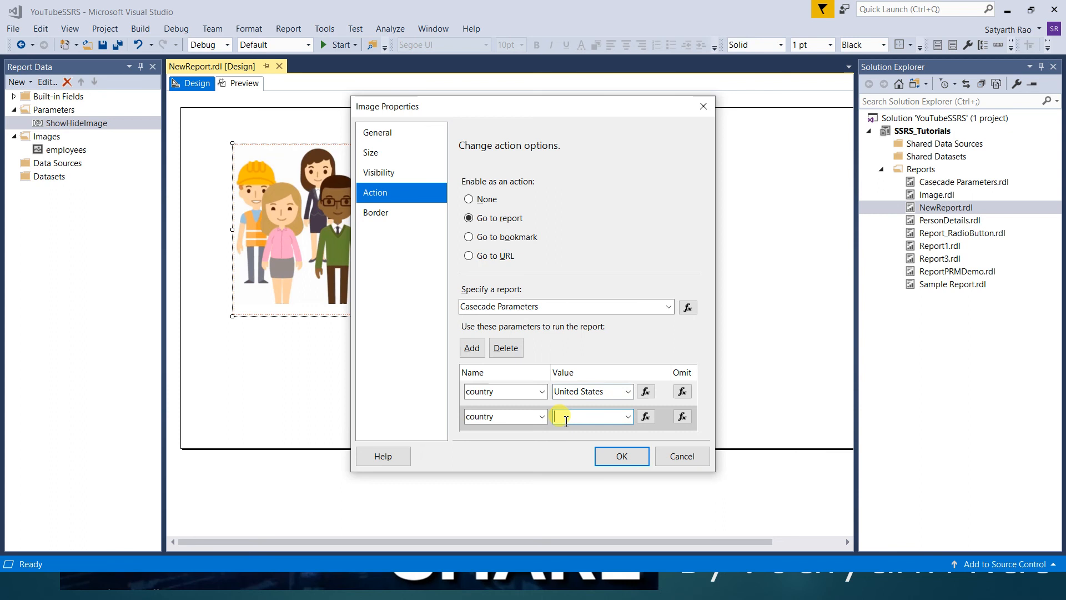
Copy Chicago from the Notepad note into the second parameter's value and change that parameter's name to city
key("alt+Tab")
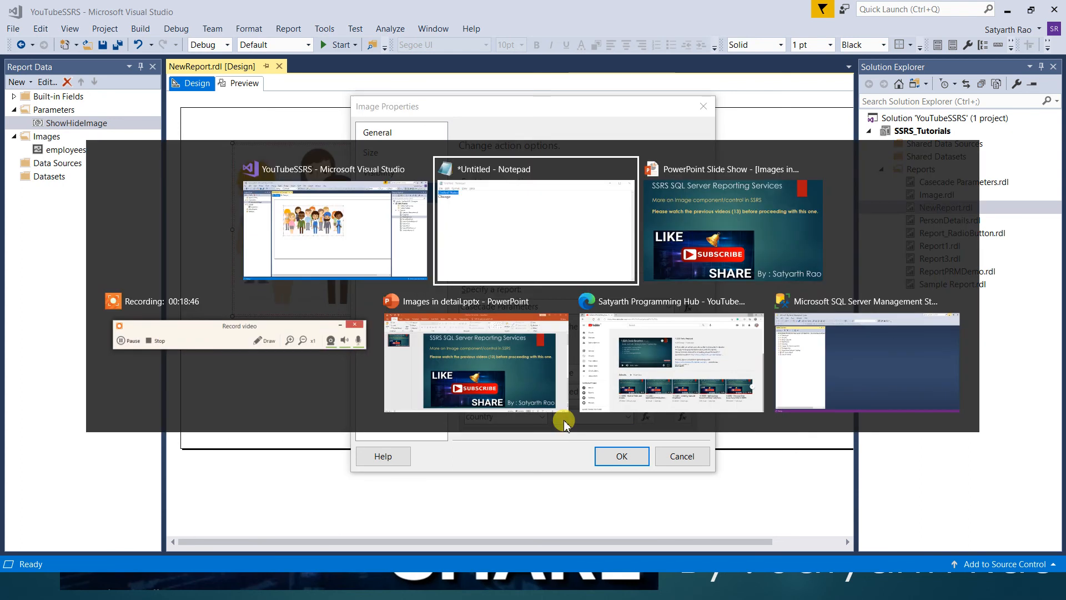
left_click_drag(374, 273, 296, 276)
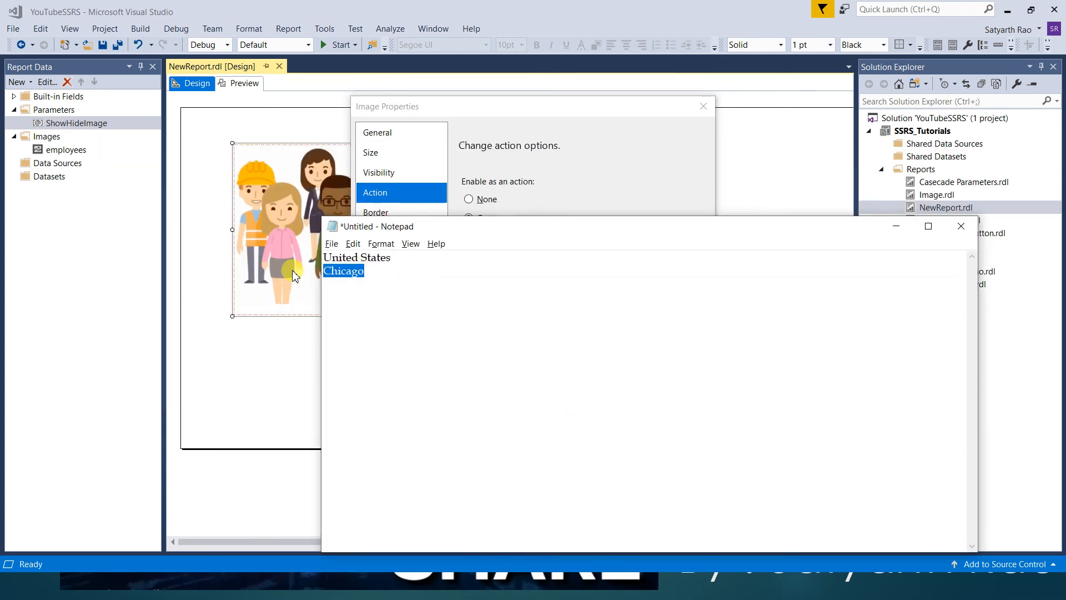
key("alt+Tab")
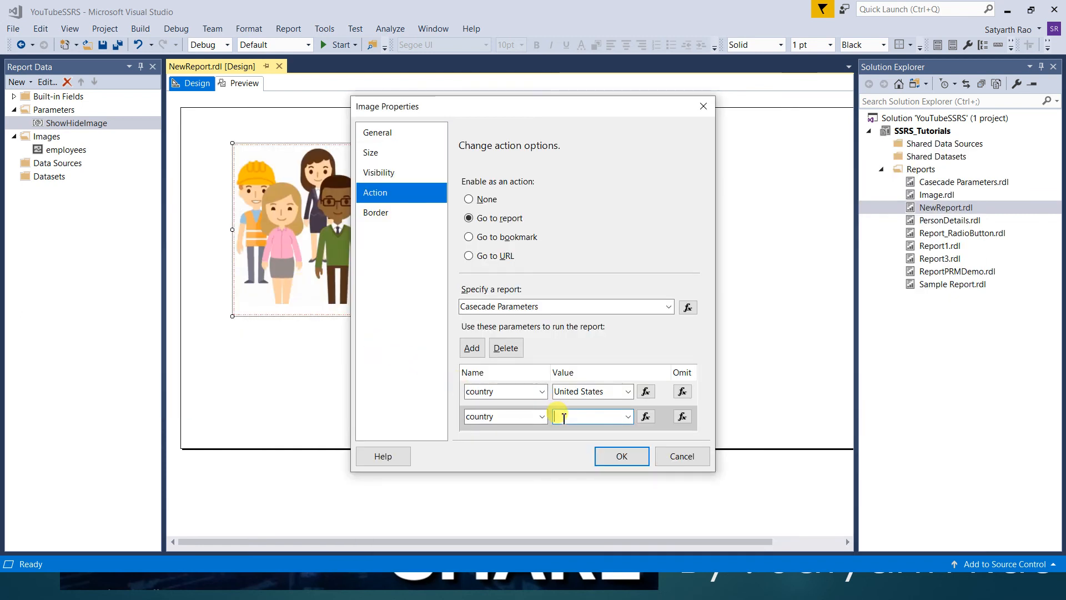
left_click(564, 417)
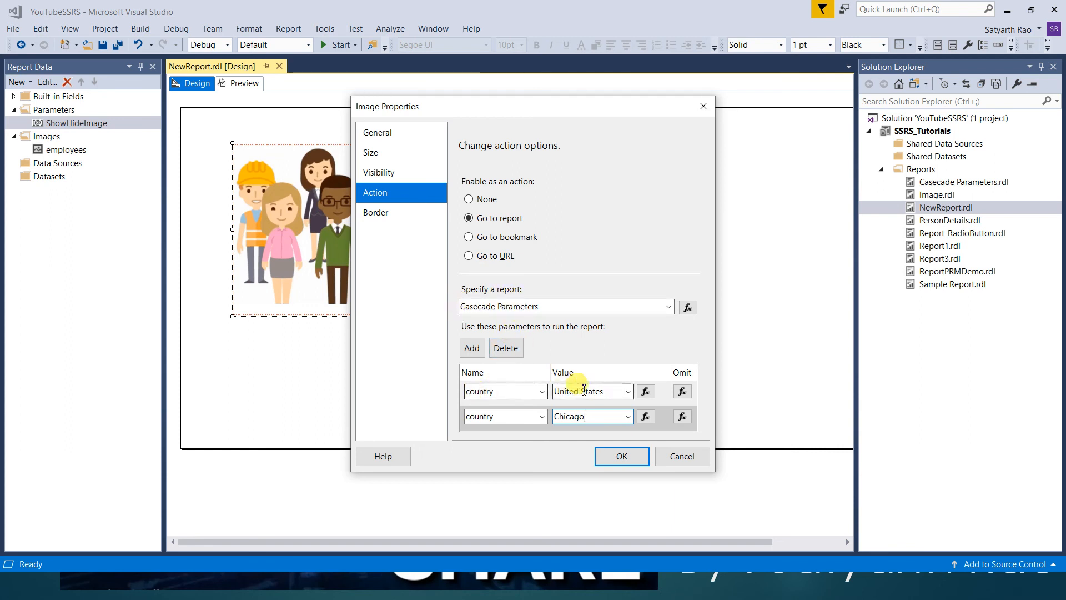
left_click(542, 419)
left_click(522, 441)
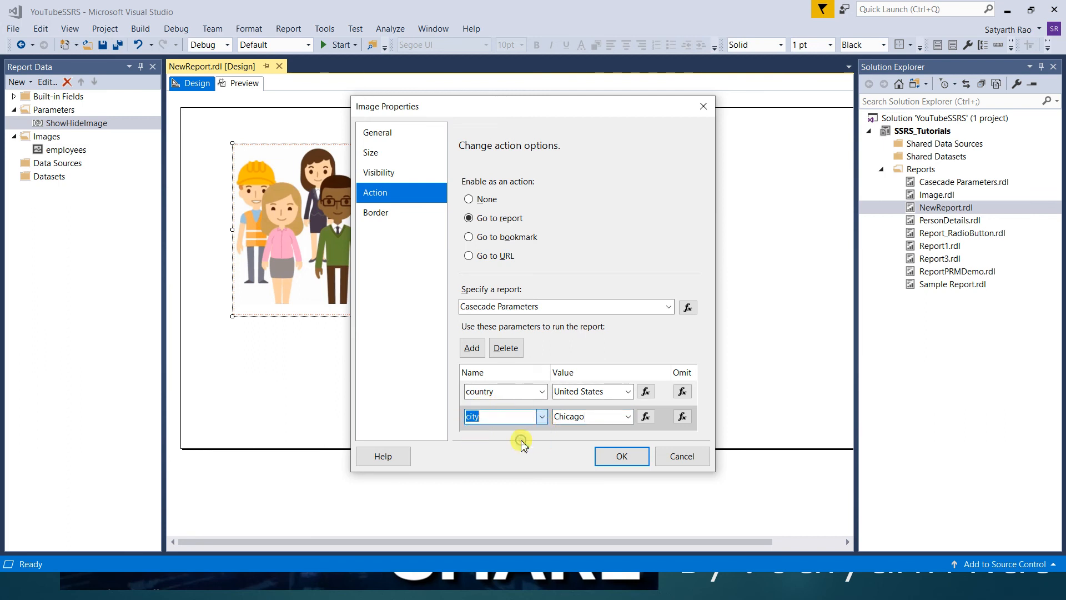
Check the two report parameter names, country and city, and apply the Employee image's action settings
left_click(496, 391)
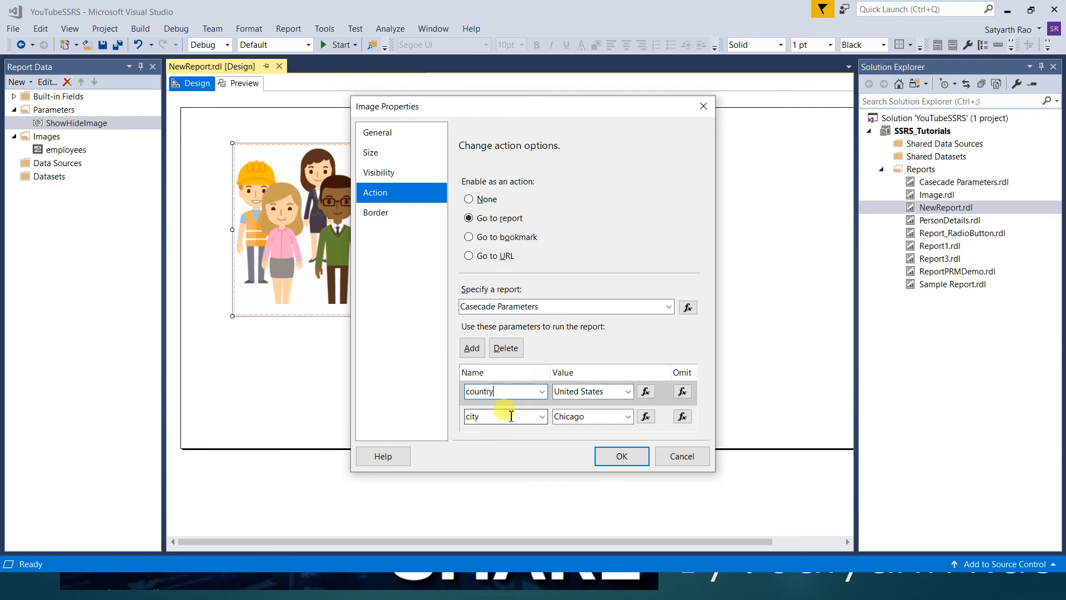
left_click(509, 415)
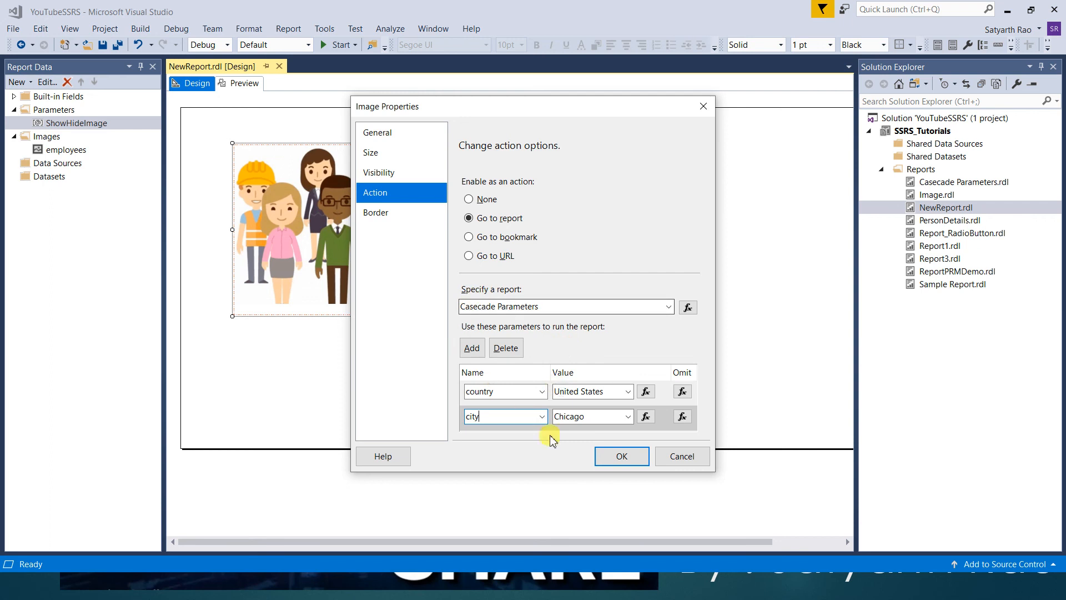
left_click(609, 457)
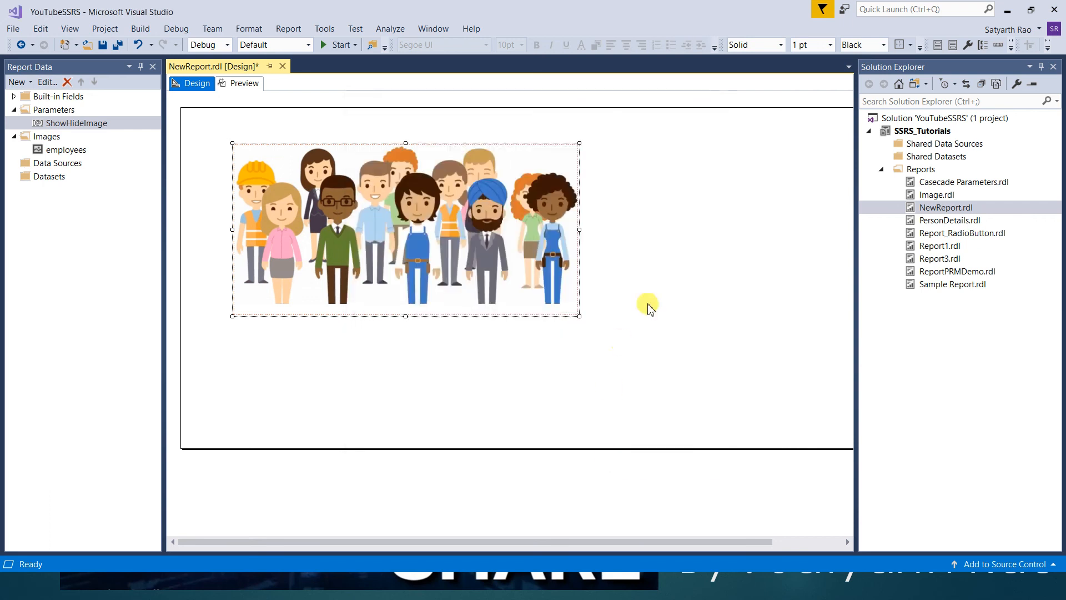
Preview NewReport.rdl with Show Hide Image set to Show to test the report action
left_click(243, 91)
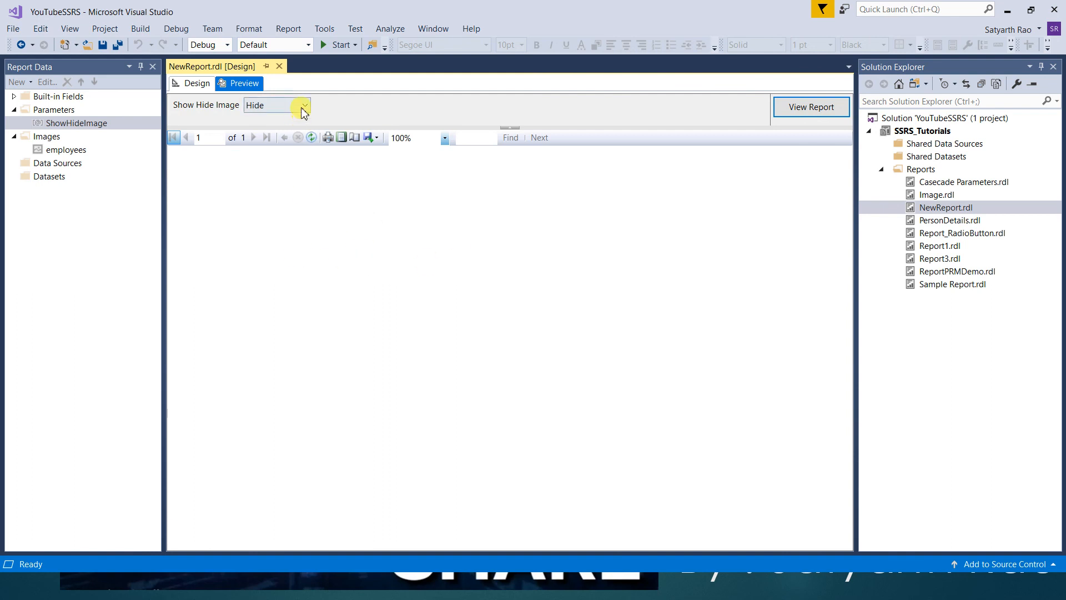
left_click(304, 106)
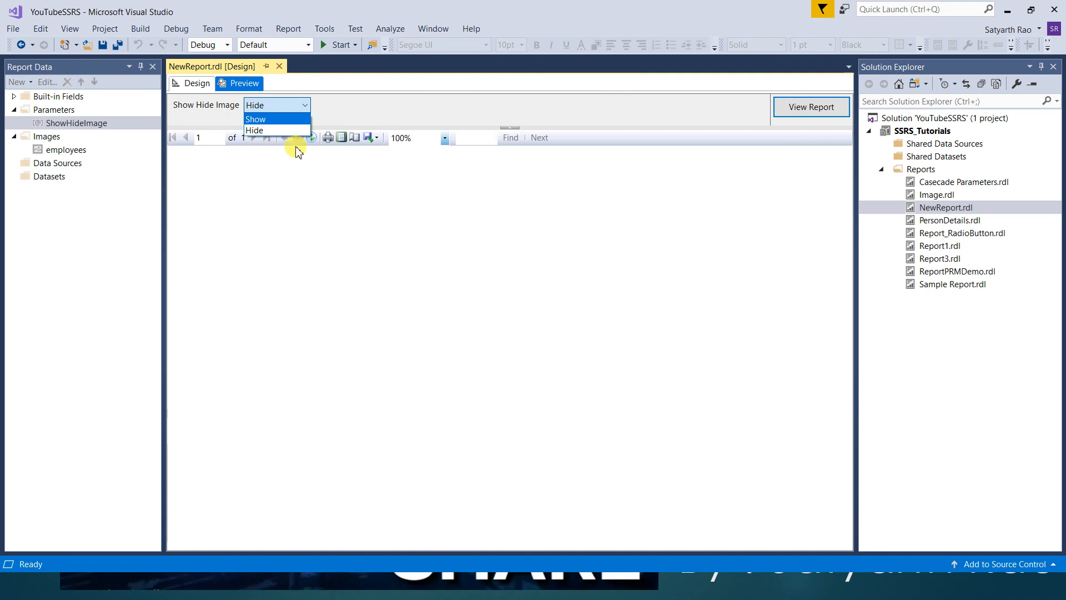
left_click(265, 118)
left_click(797, 107)
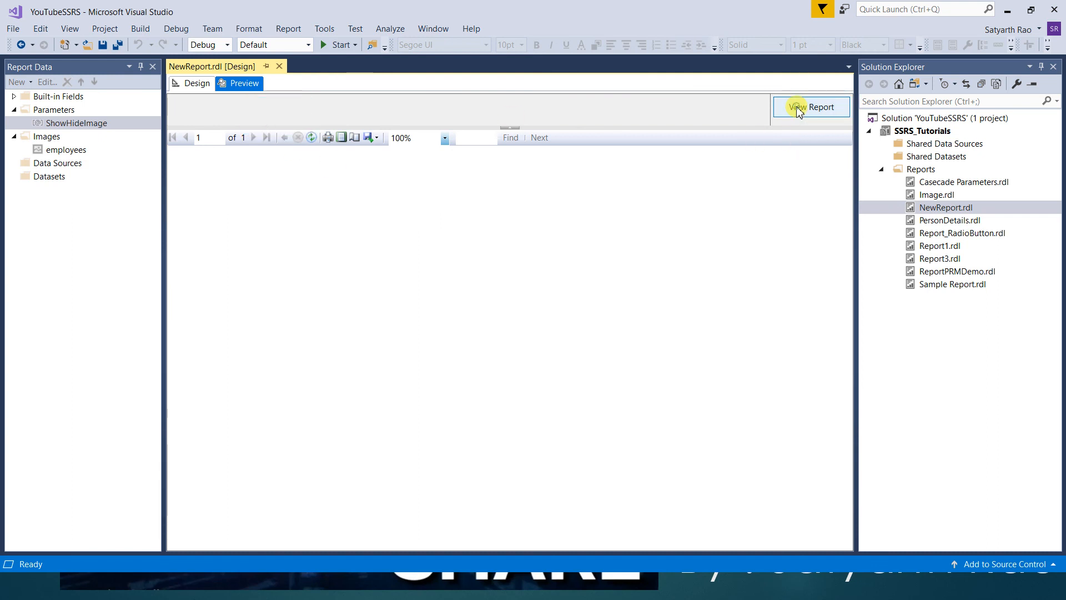
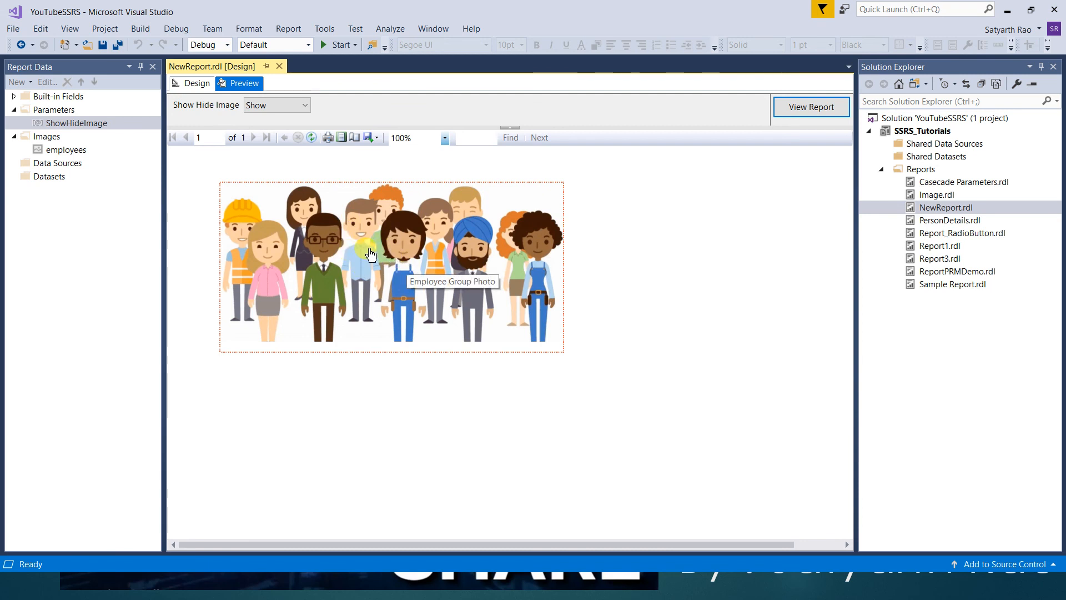
Follow the image to the Casecade Parameters report and compare its parameter values with the Notepad note, then minimize Notepad
left_click(371, 254)
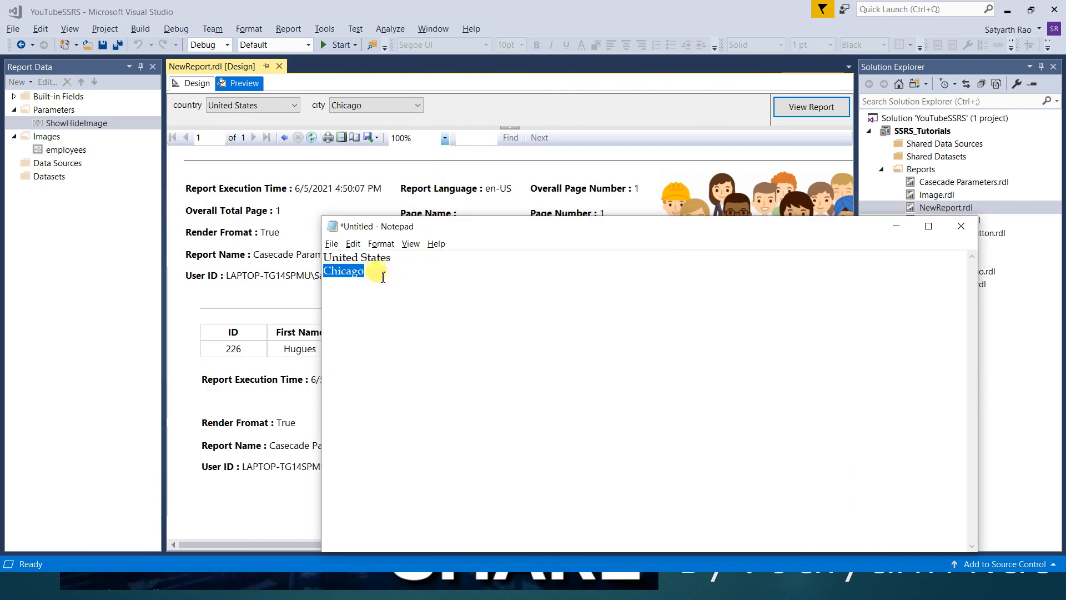
left_click(382, 276)
left_click_drag(383, 276, 324, 255)
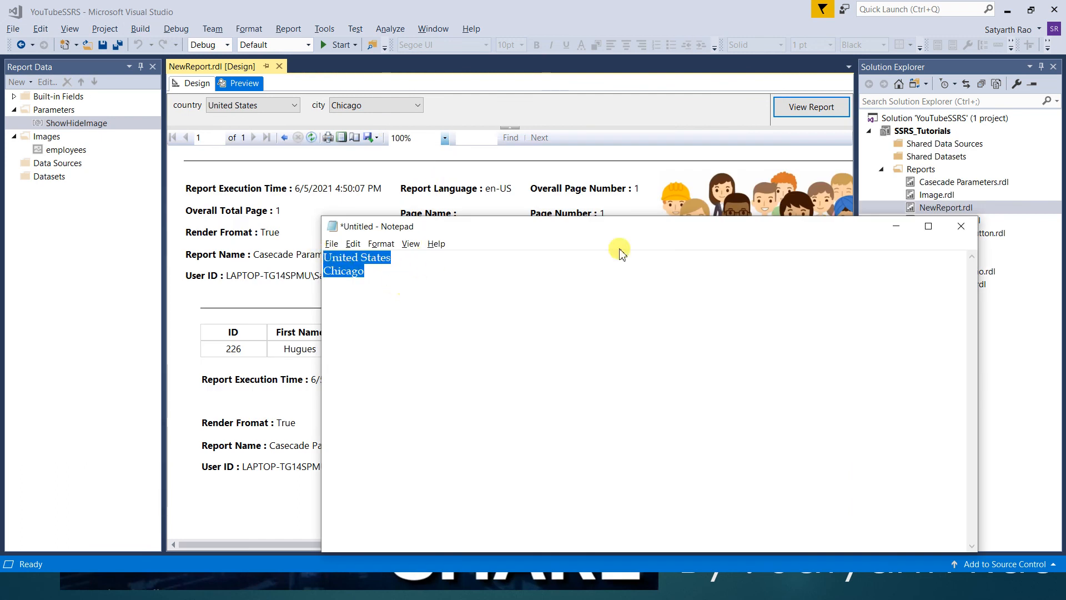
left_click(895, 226)
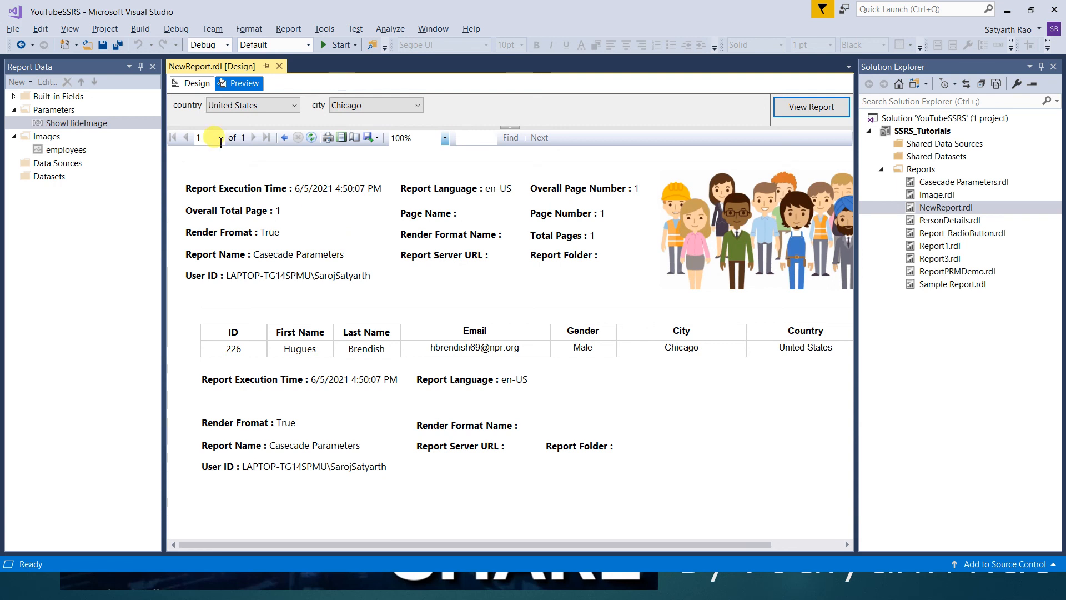
Return to the report design and change the Employee image's action to Go to URL
left_click(195, 84)
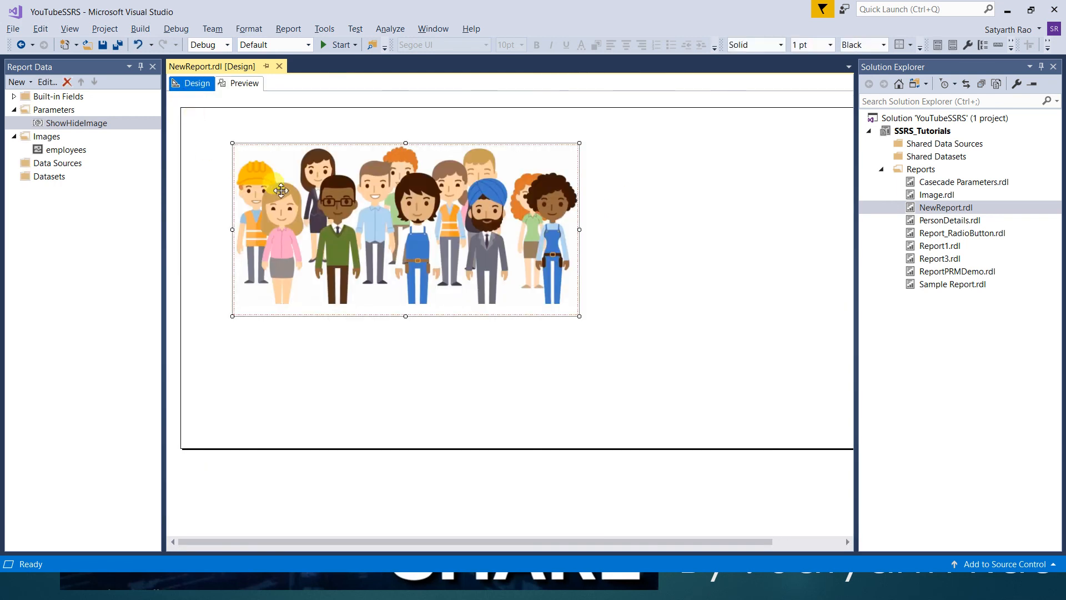
right_click(351, 215)
left_click(378, 315)
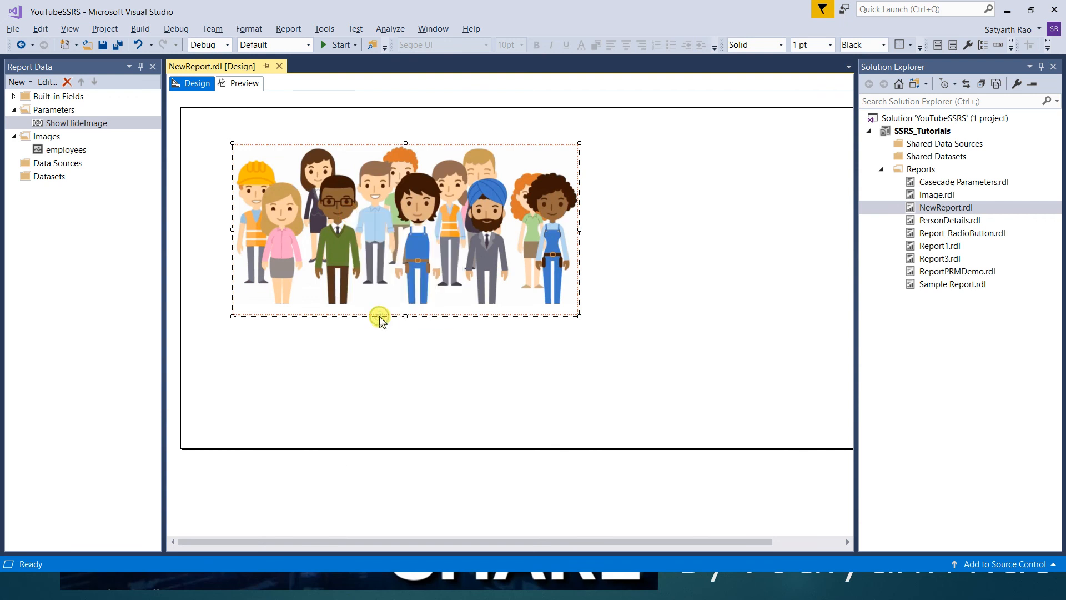
left_click(376, 192)
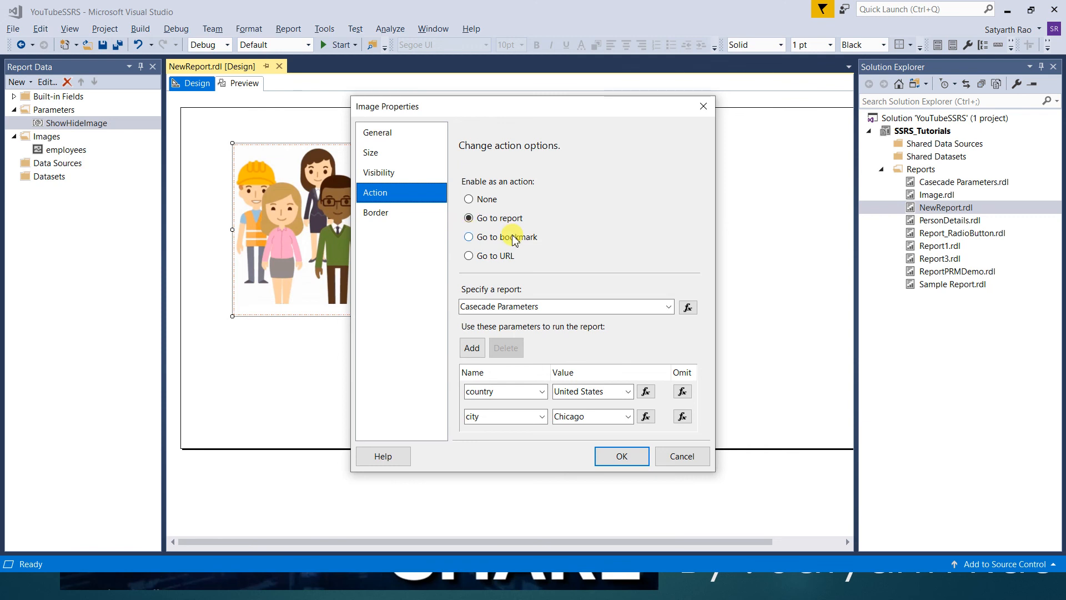
left_click(469, 256)
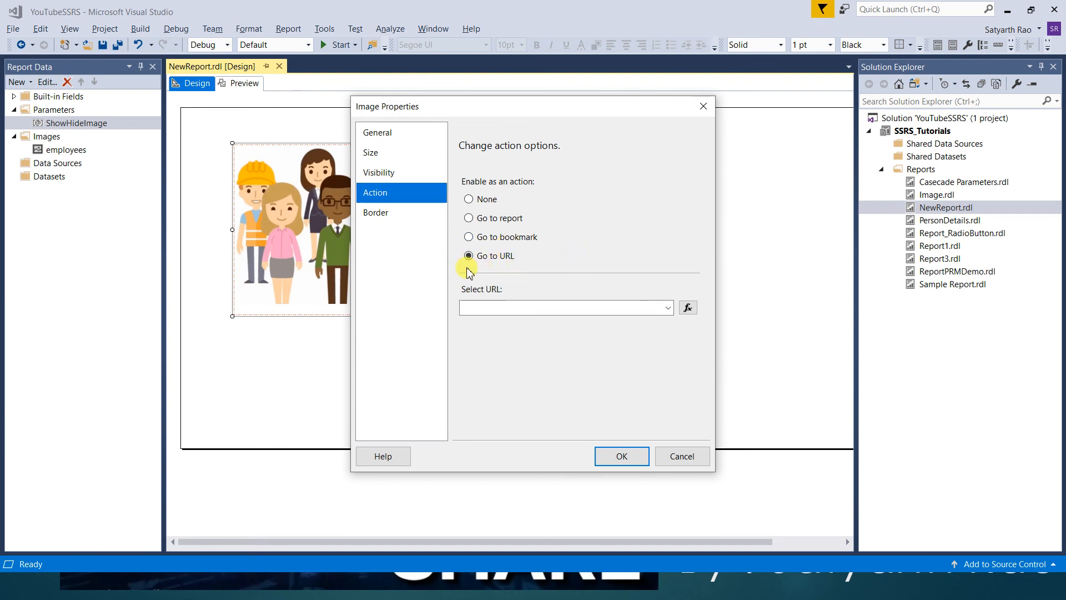
Switch to the Edge browser and copy the web address of the open YouTube channel page
key("alt+Tab")
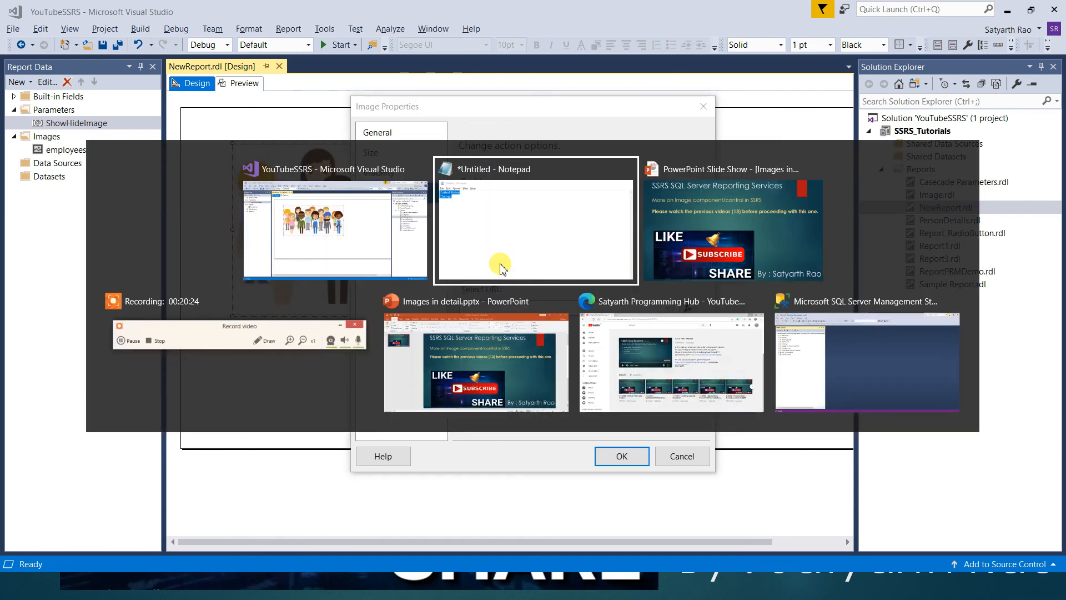
key("alt+Tab")
key("alt+Tab")
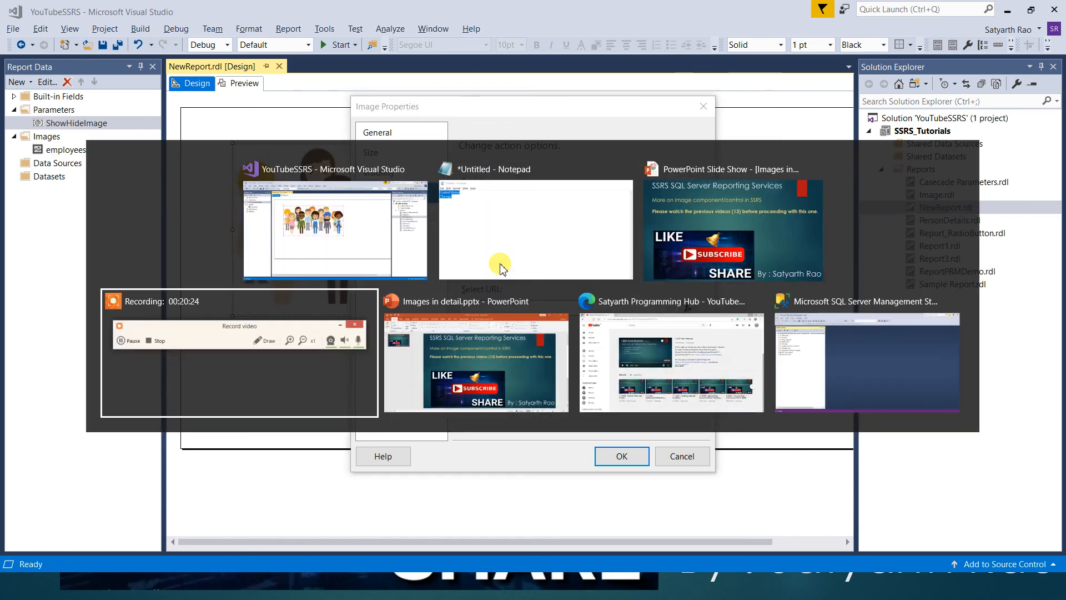
key("alt+Tab")
key("alt+Tab")
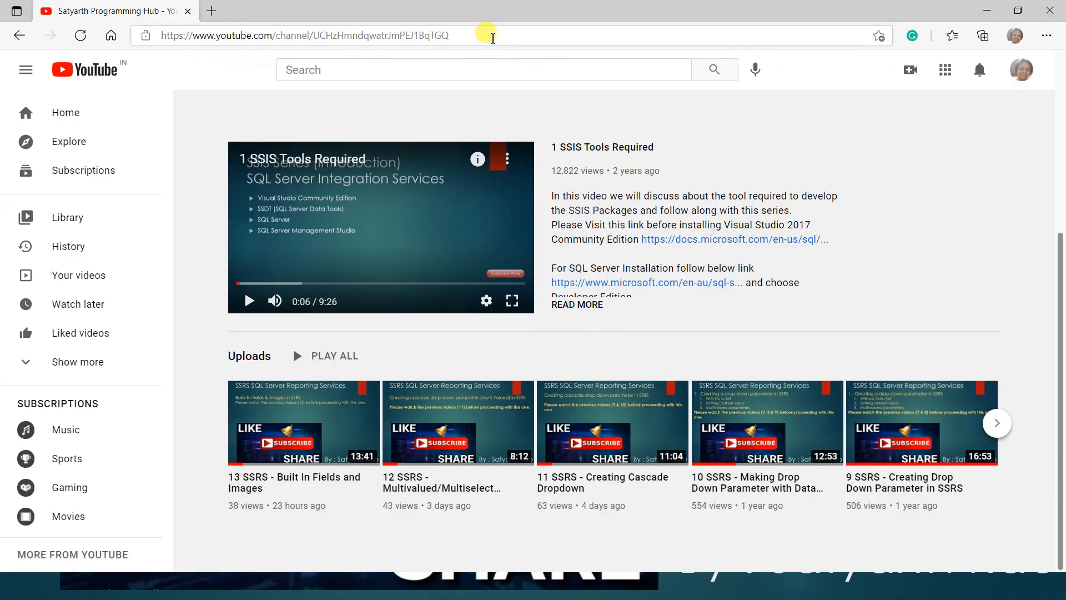
left_click(492, 37)
key("ctrl+c")
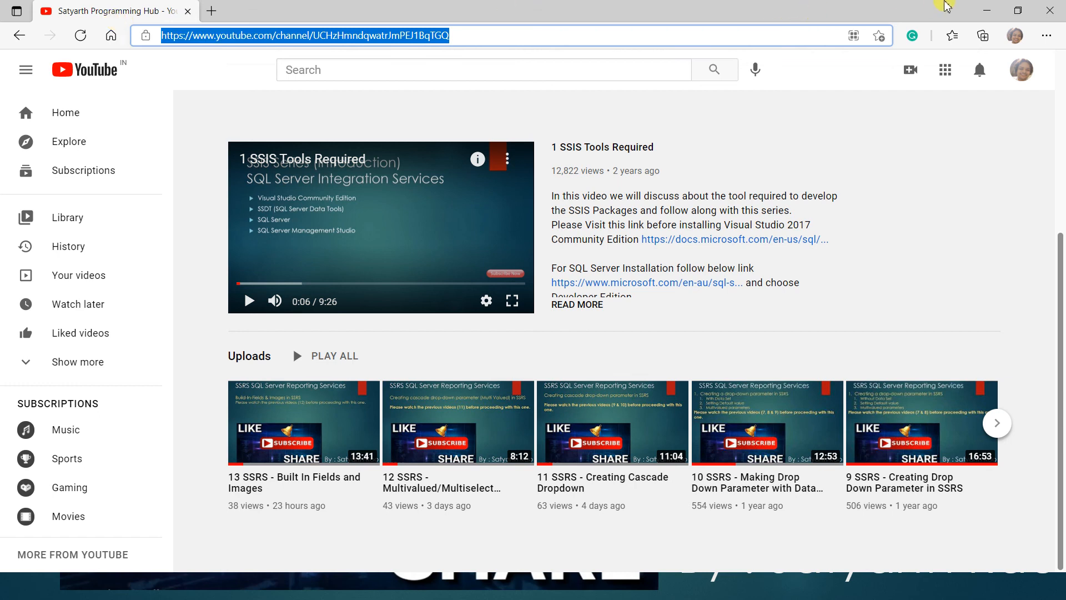
Switch back to Visual Studio, enter the copied YouTube channel address as the image's URL and apply the properties
key("alt+Tab")
key("alt+Tab")
key("alt+shift+Tab")
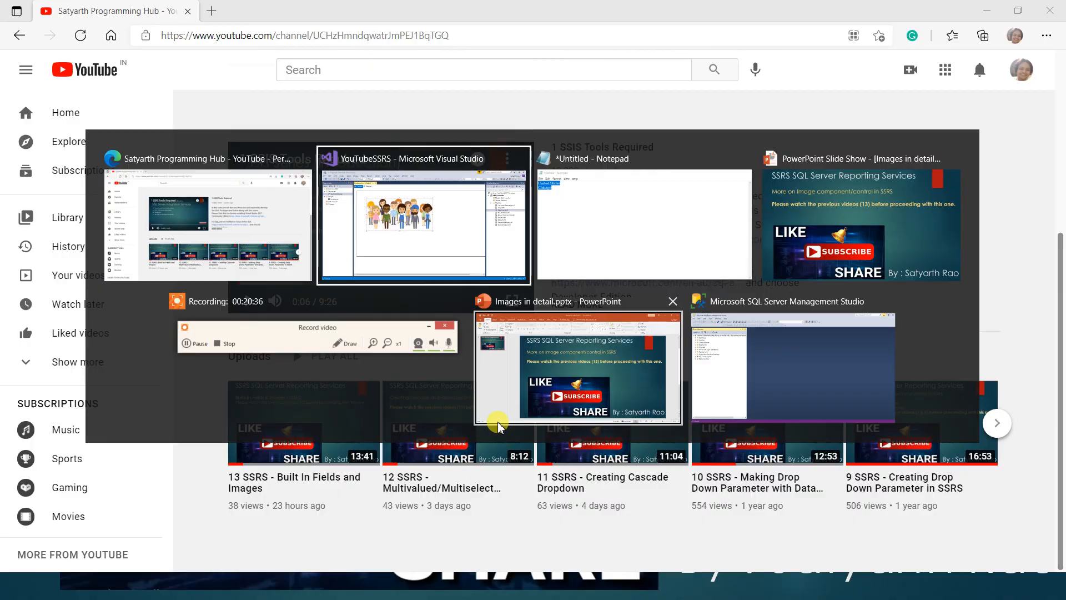
left_click(490, 307)
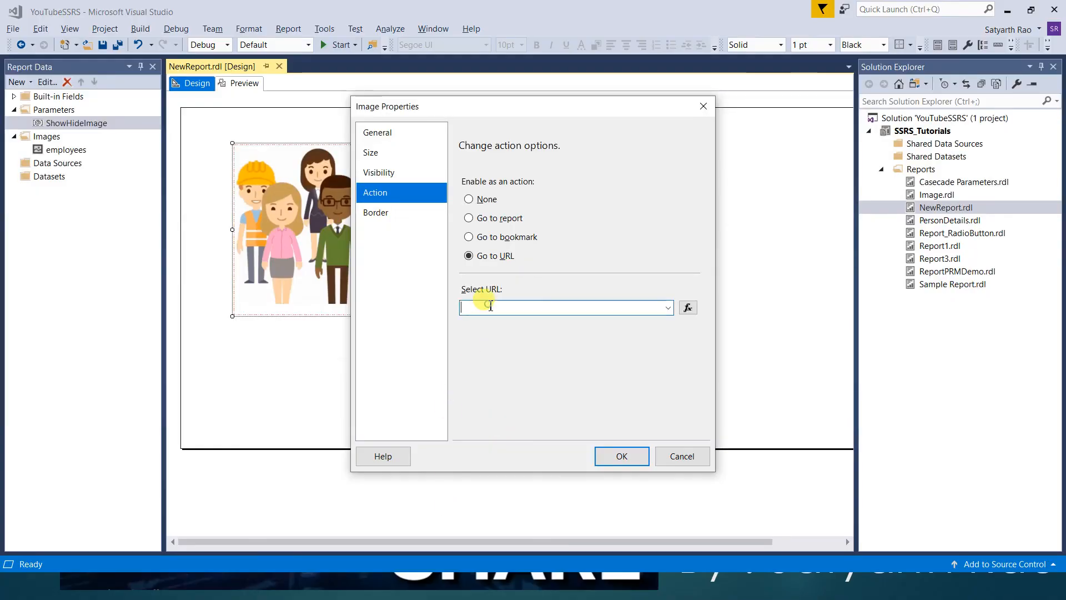
key("ctrl+v")
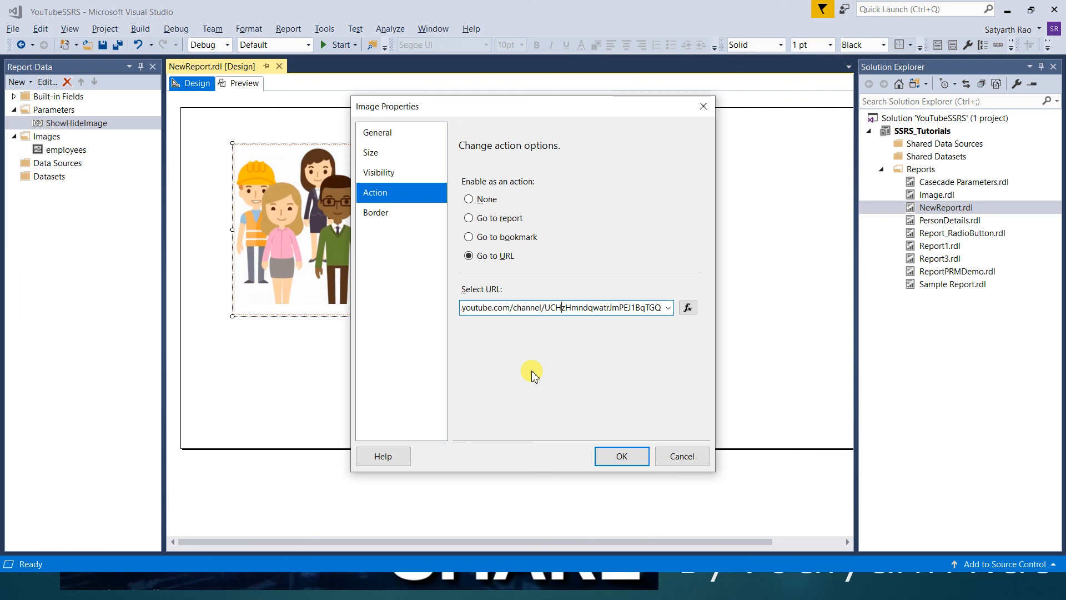
left_click(610, 456)
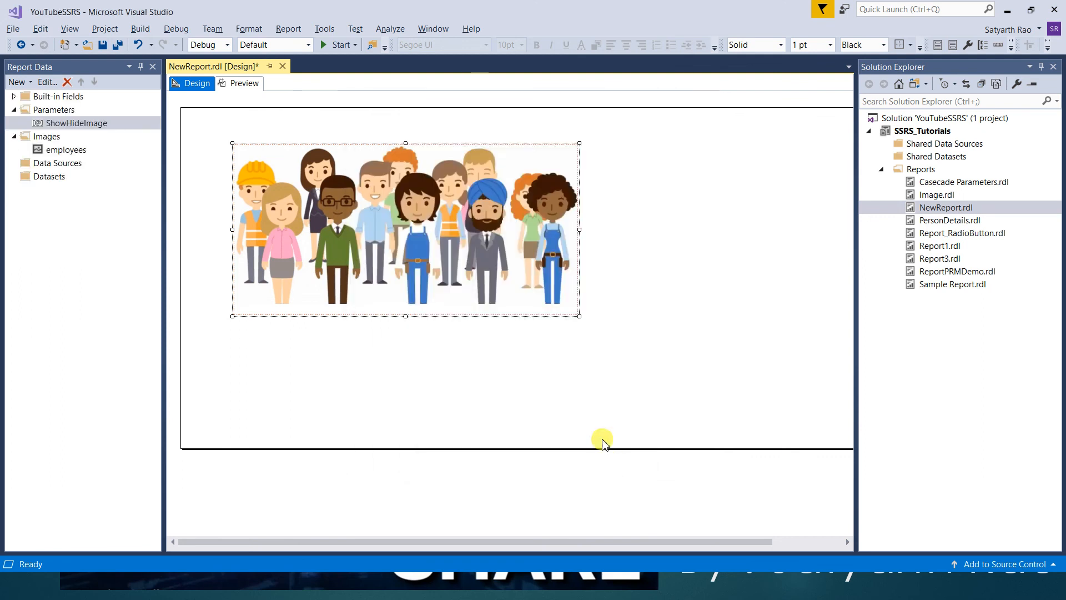
Preview NewReport.rdl with Show Hide Image set to Show to test the URL action
left_click(239, 85)
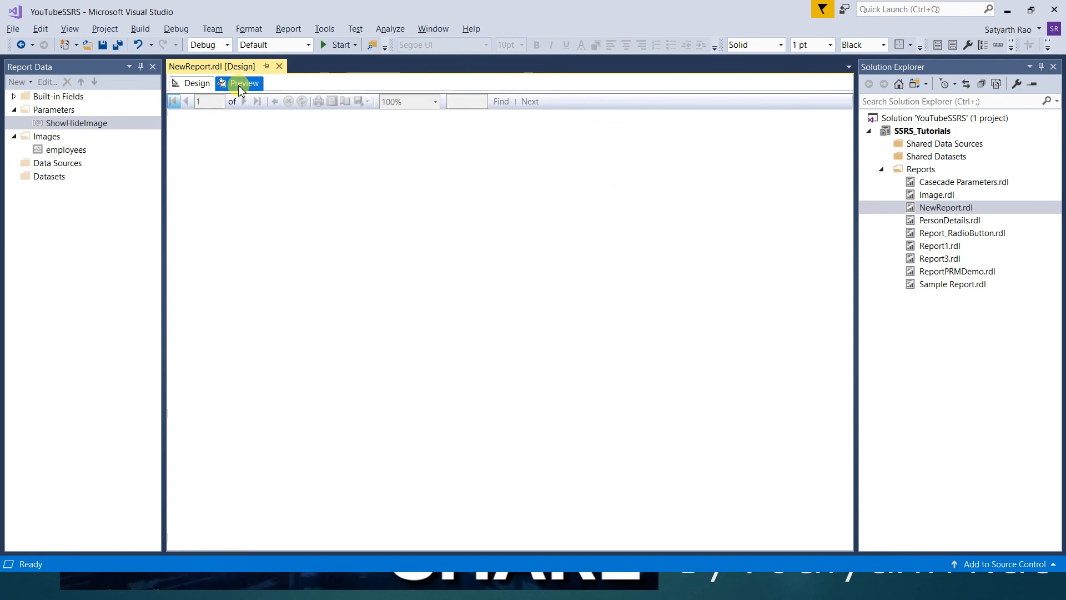
left_click(269, 104)
left_click(268, 118)
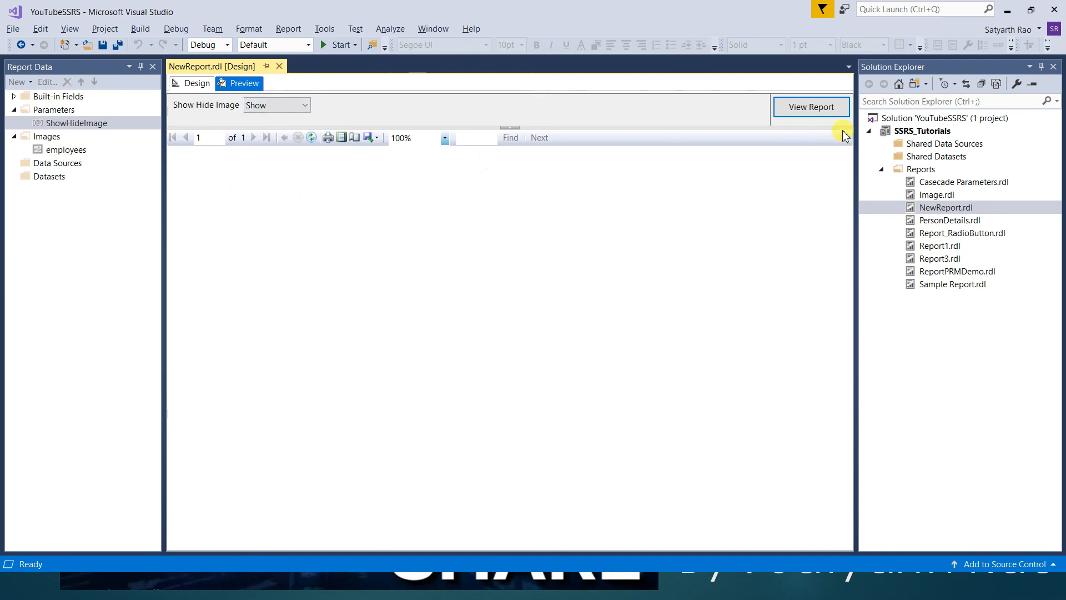
left_click(813, 110)
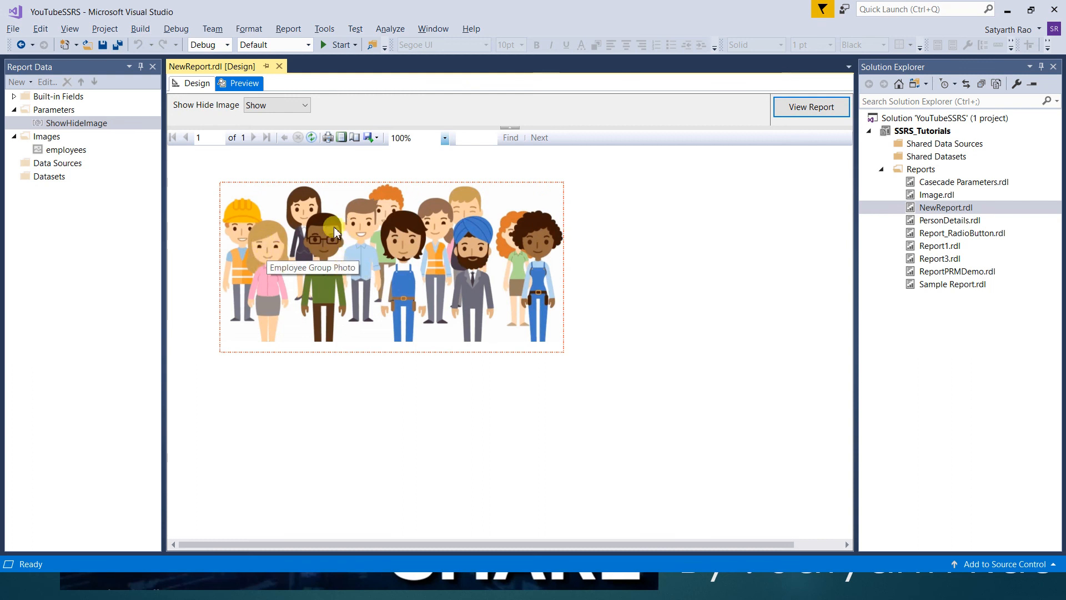
Open the YouTube channel through the image, pause the channel video and minimize the browser
left_click(407, 258)
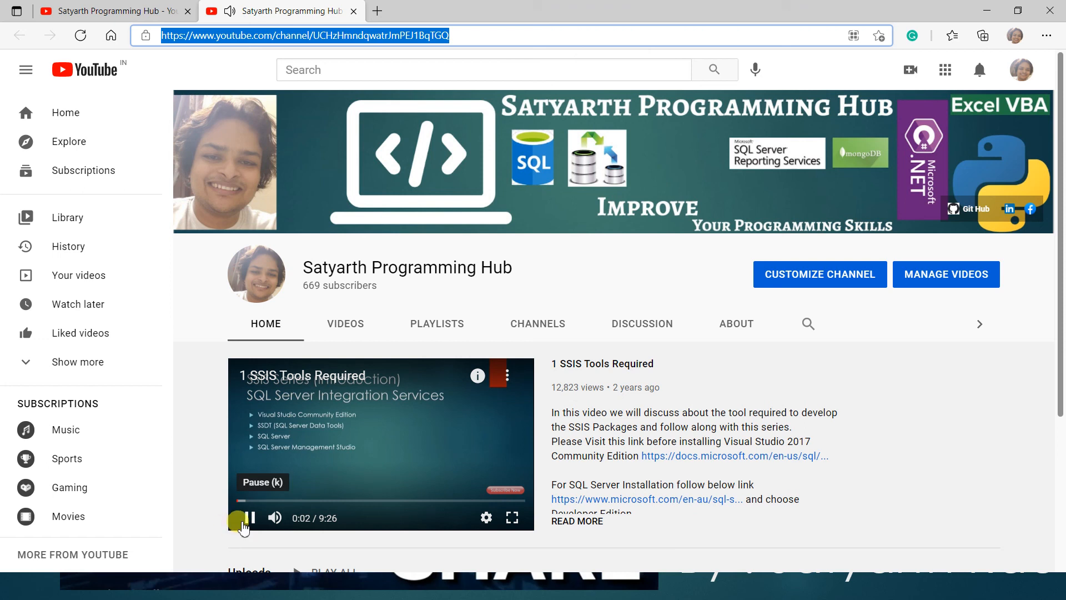
left_click(248, 517)
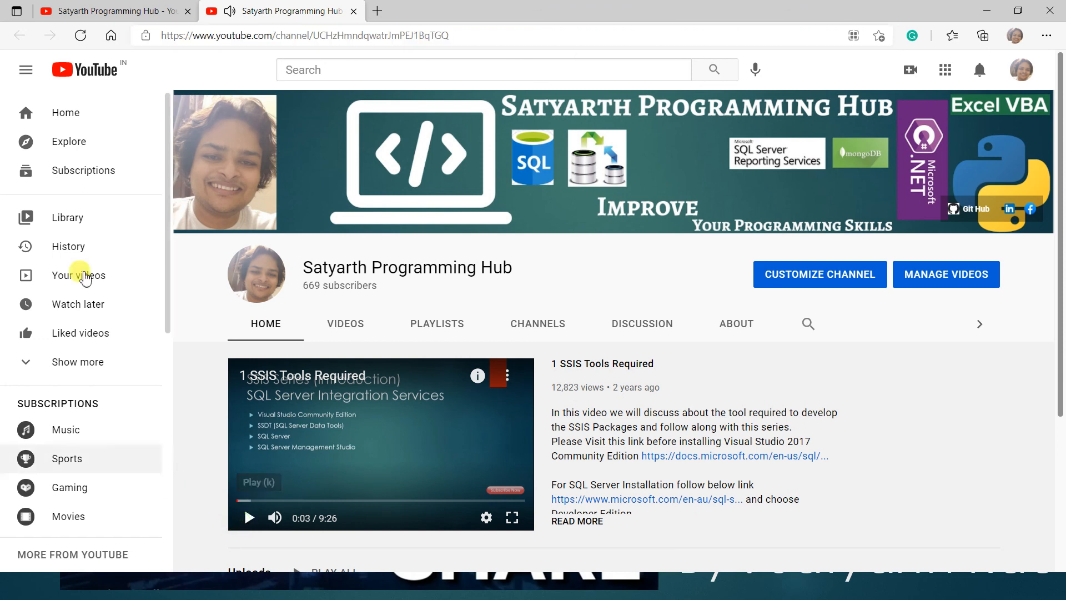
left_click(986, 13)
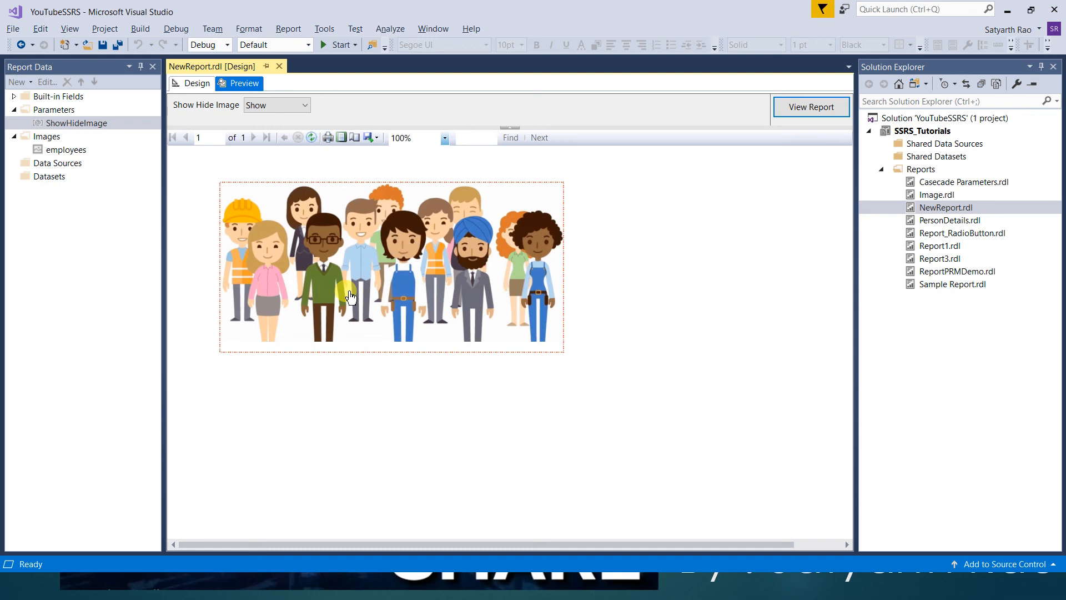
Reopen the Employee image's action settings in the report design and try the None and Go to bookmark options
left_click(192, 84)
right_click(371, 220)
left_click(410, 323)
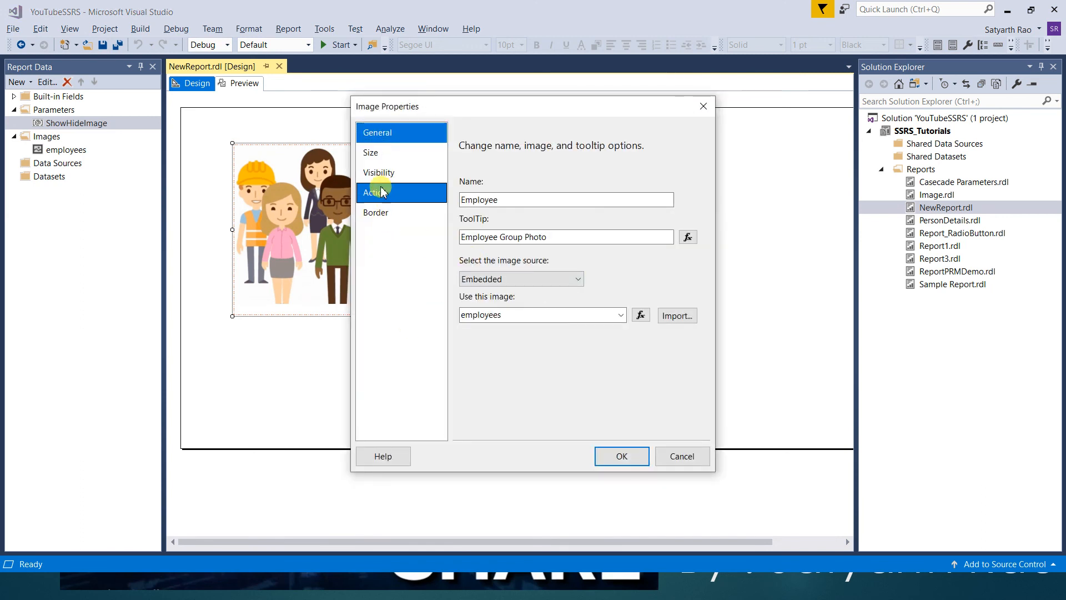
left_click(382, 193)
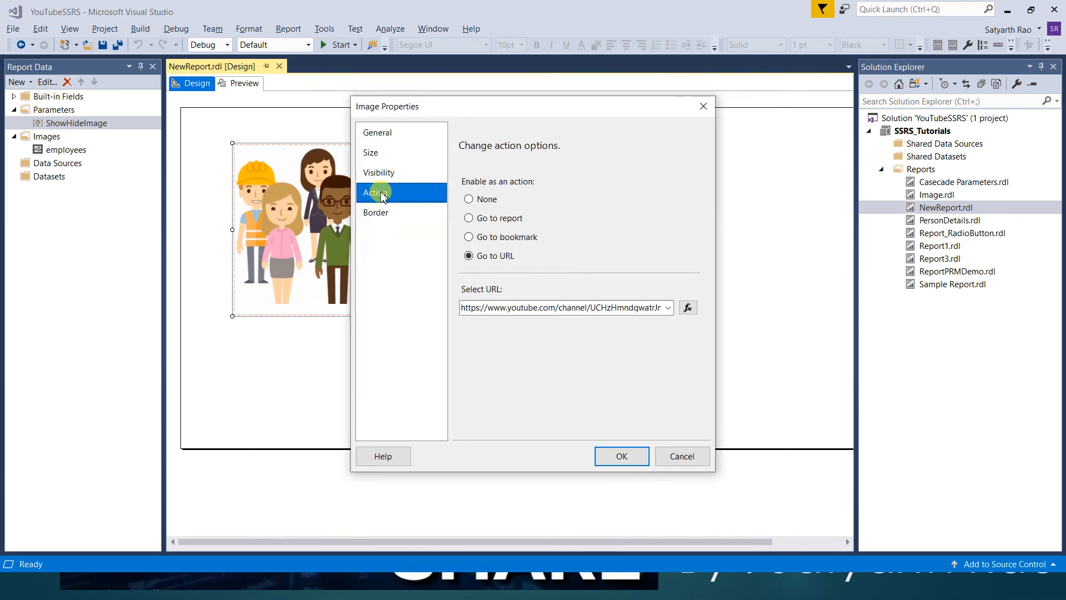
left_click(469, 205)
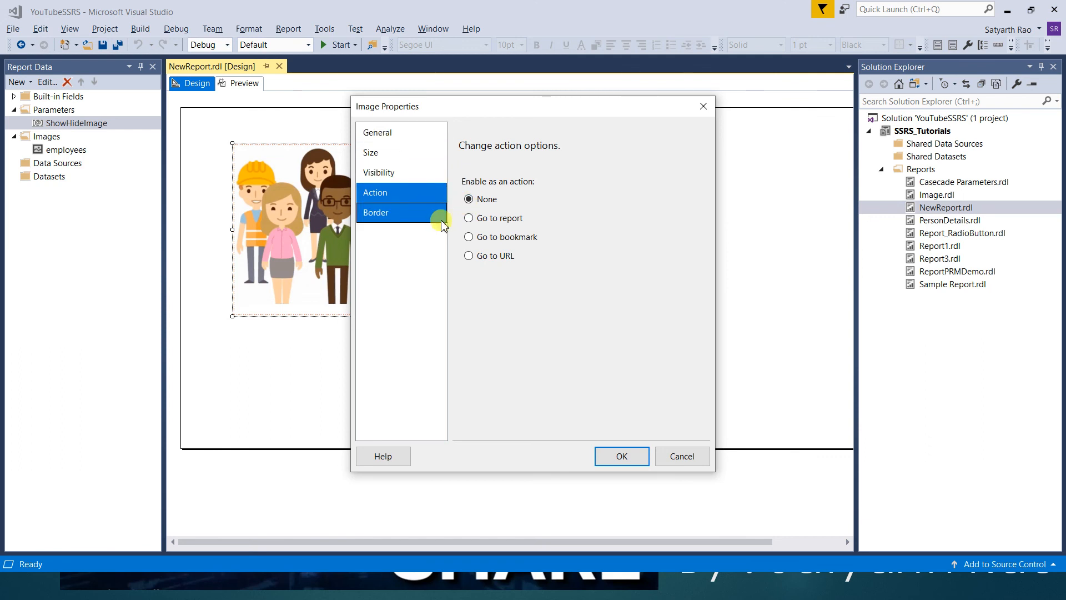
left_click(468, 238)
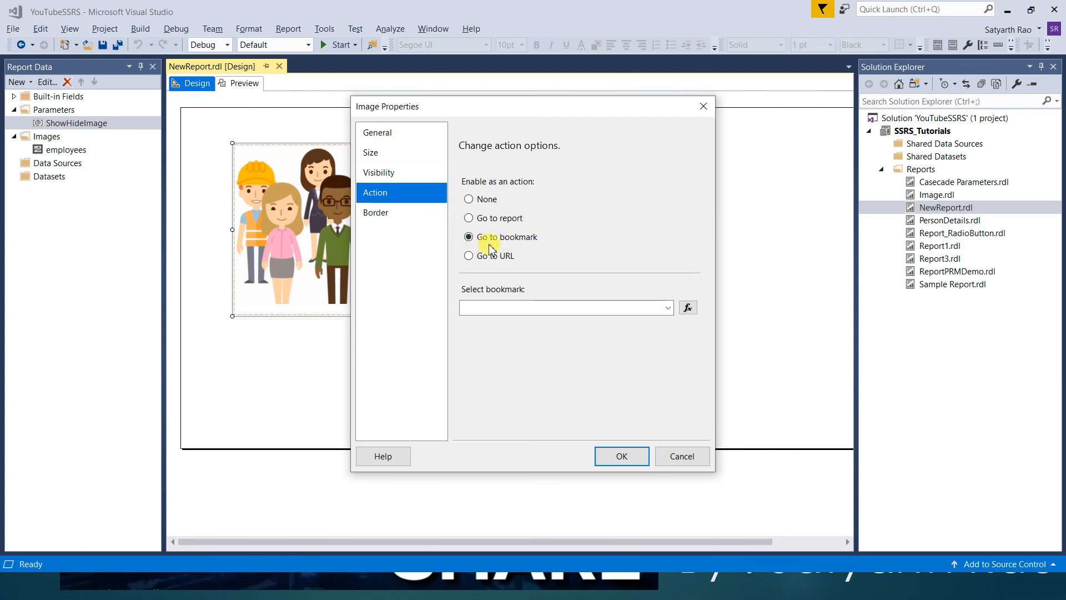
Review the image's visibility, border, general and size options, and close the properties without applying changes
left_click(387, 173)
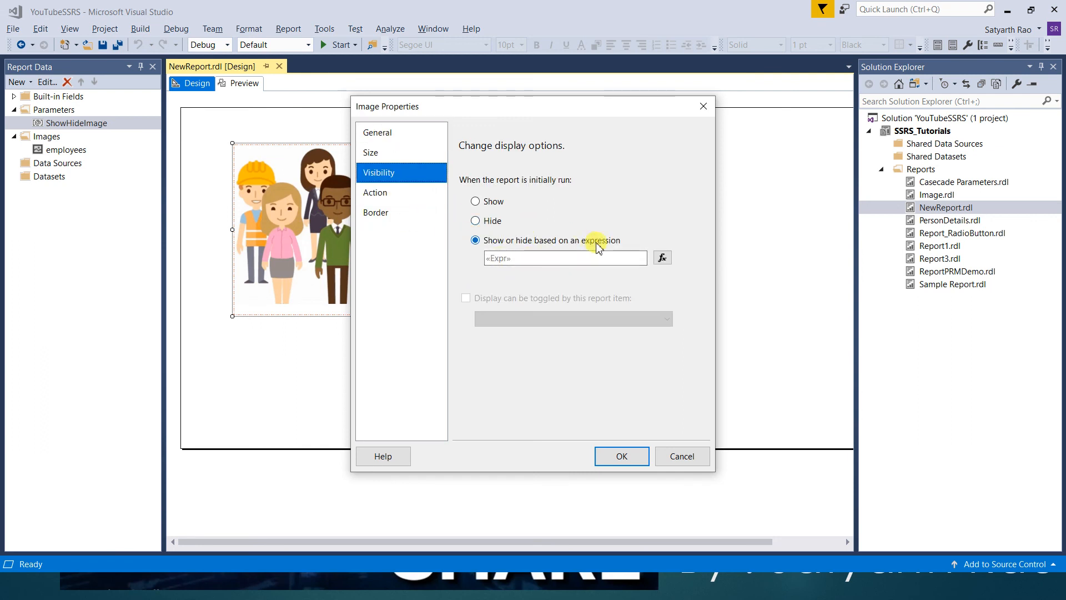
left_click(376, 218)
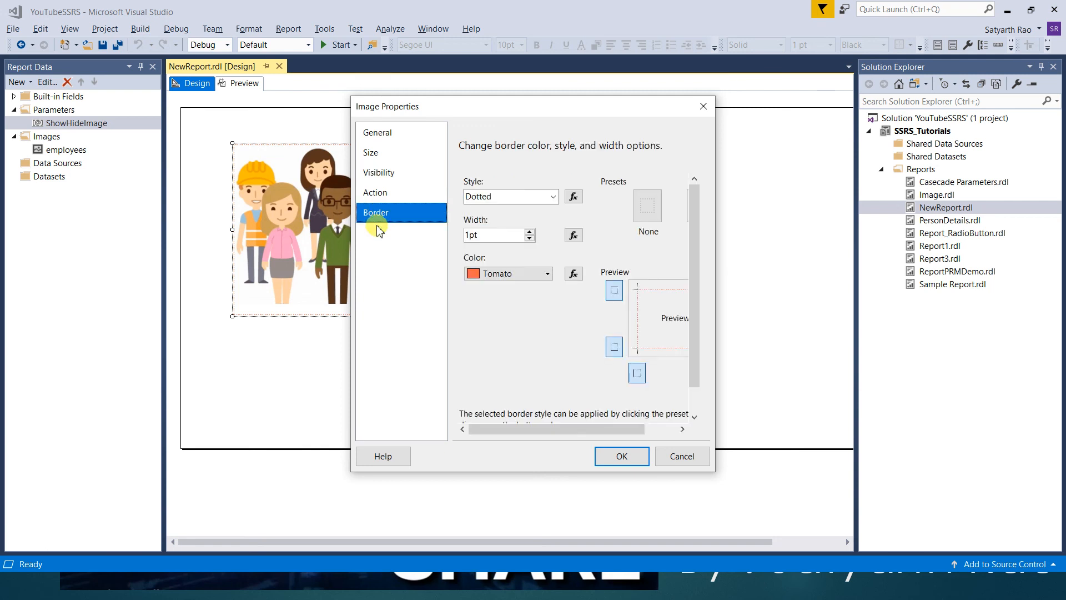
left_click(371, 132)
left_click(373, 153)
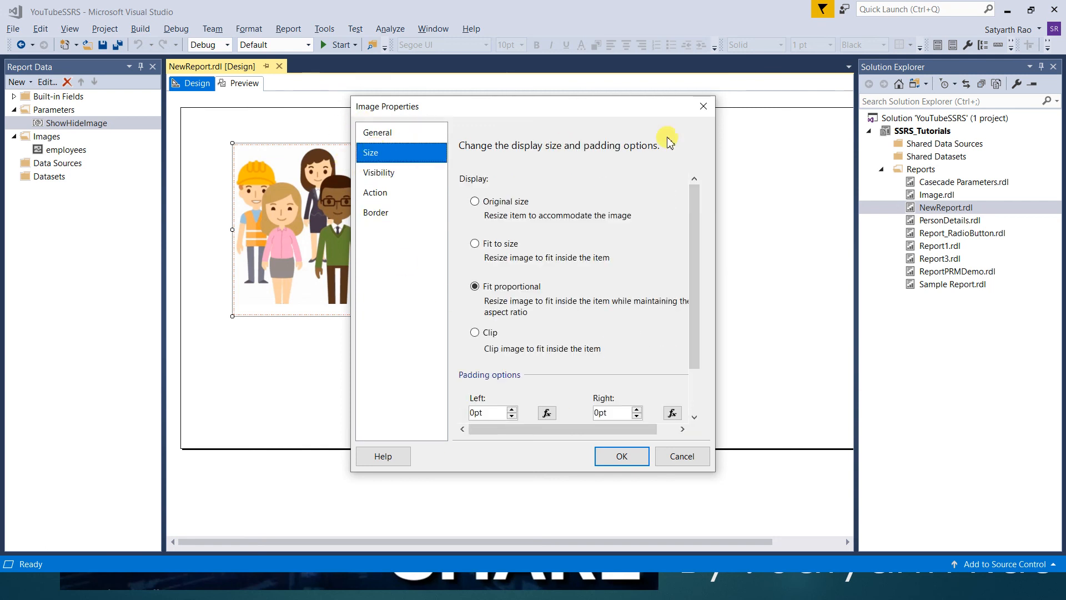
left_click(699, 108)
left_click(669, 230)
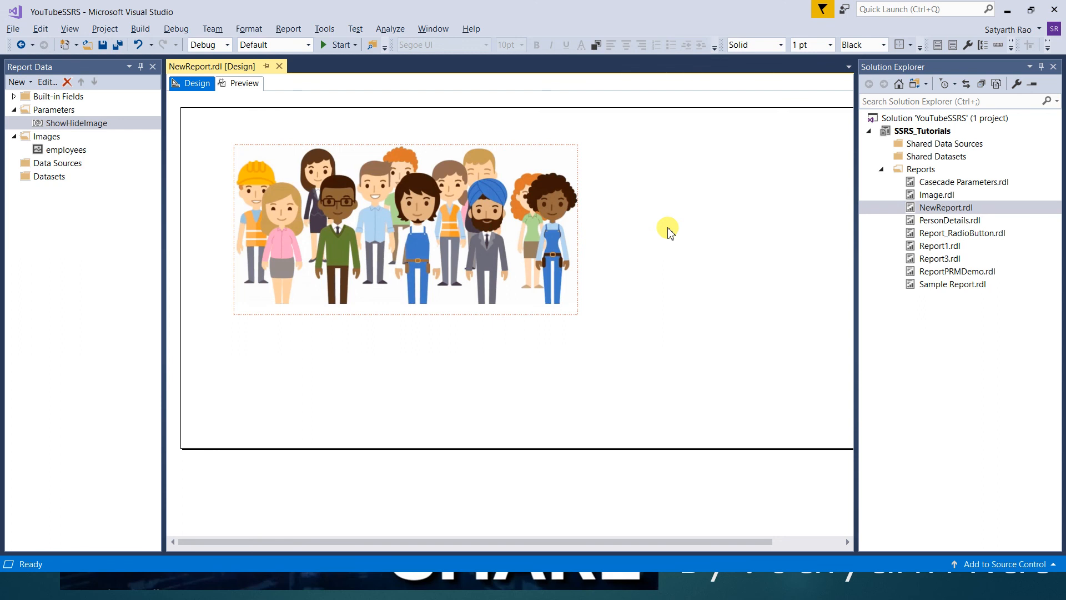
Preview the report again and open the choices for Show Hide Image
left_click(242, 84)
left_click(270, 106)
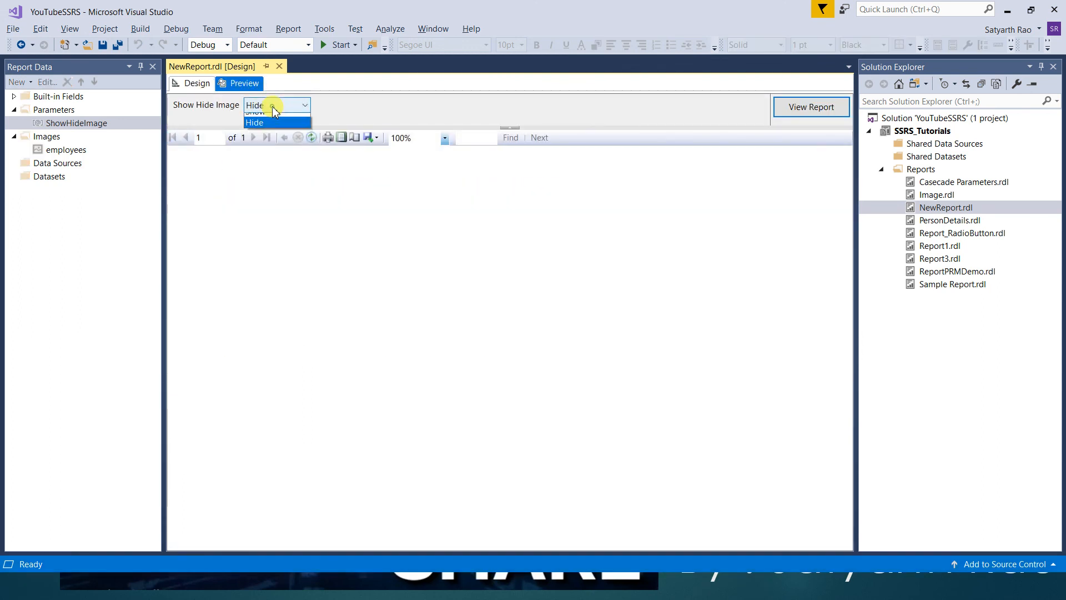